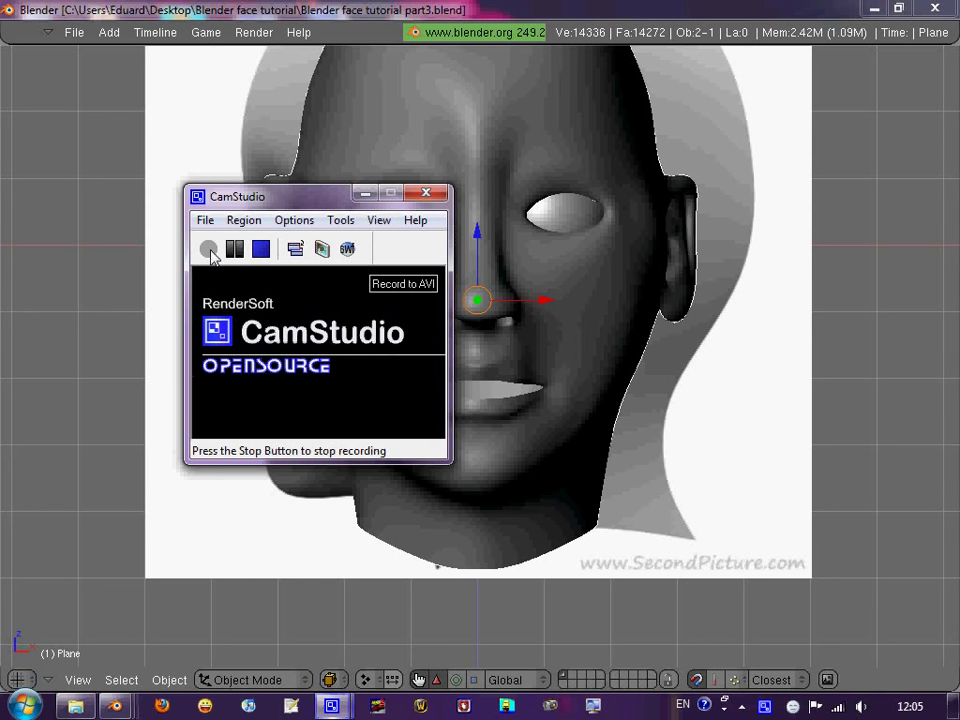
Scale the inner mouth edge loop flat along Z so the lips close into a slit.
{"action": "left_click", "coordinate": [363, 195]}
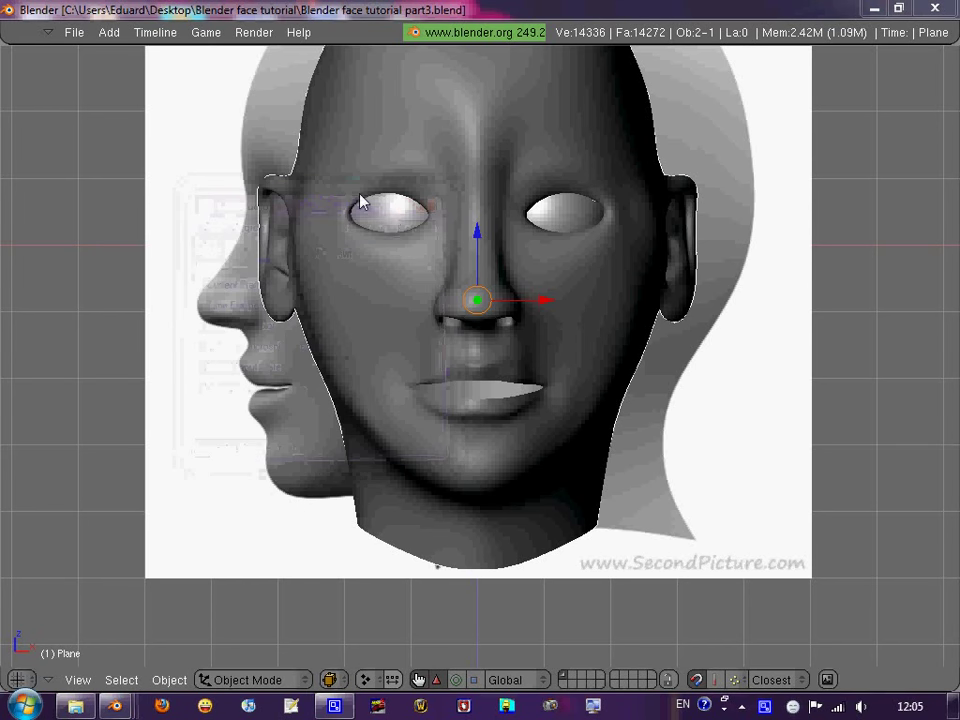
{"action": "scroll", "coordinate": [553, 321], "scroll_direction": "up", "scroll_amount": 4}
{"action": "key", "text": "Tab"}
{"action": "scroll", "coordinate": [531, 424], "scroll_direction": "up", "scroll_amount": 2}
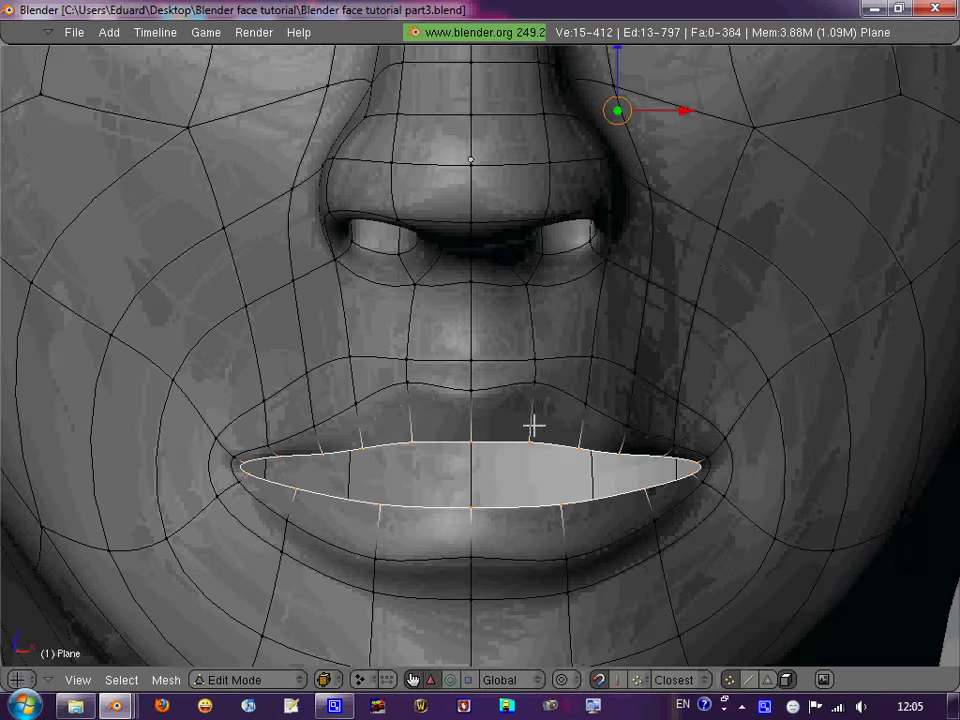
{"action": "scroll", "coordinate": [677, 311], "scroll_direction": "down", "scroll_amount": 1}
{"action": "scroll", "coordinate": [677, 311], "scroll_direction": "down", "scroll_amount": 2}
{"action": "key", "text": "s"}
{"action": "key", "text": "z"}
{"action": "key", "text": "Escape"}
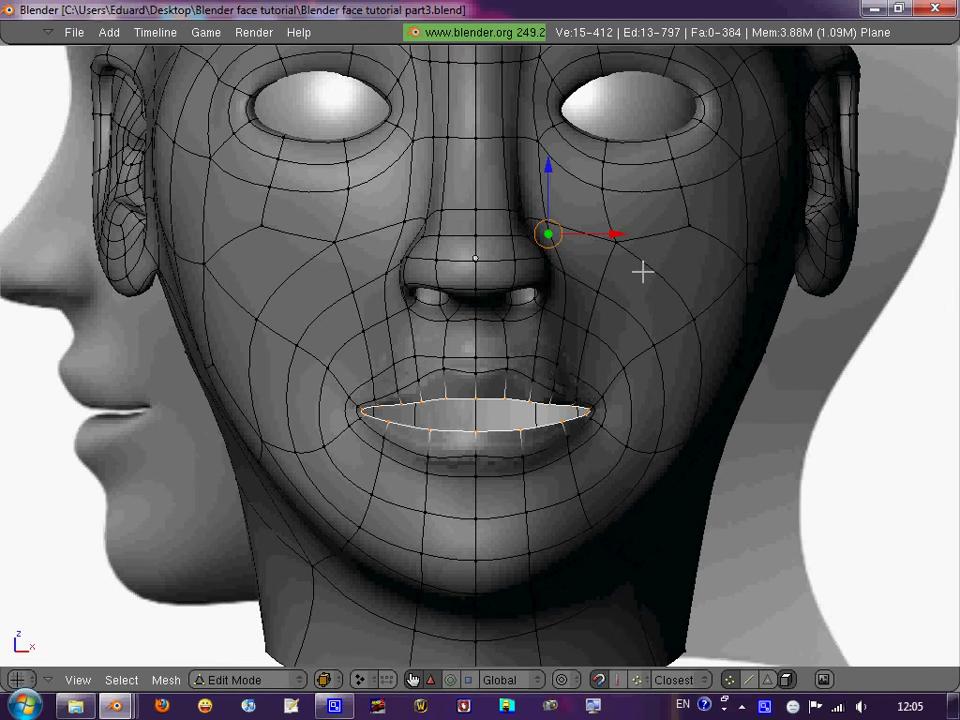
{"action": "key", "text": "a"}
{"action": "scroll", "coordinate": [641, 272], "scroll_direction": "up", "scroll_amount": 1}
{"action": "right_click", "coordinate": [487, 453], "text": "alt"}
{"action": "key", "text": "s"}
{"action": "key", "text": "z"}
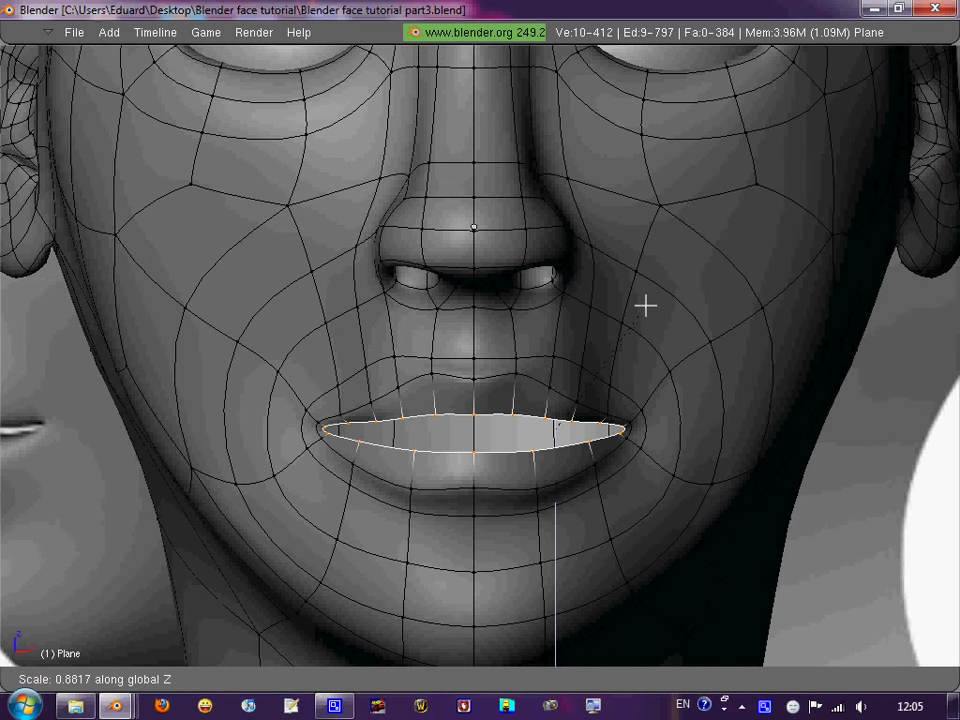
{"action": "left_click", "coordinate": [555, 396]}
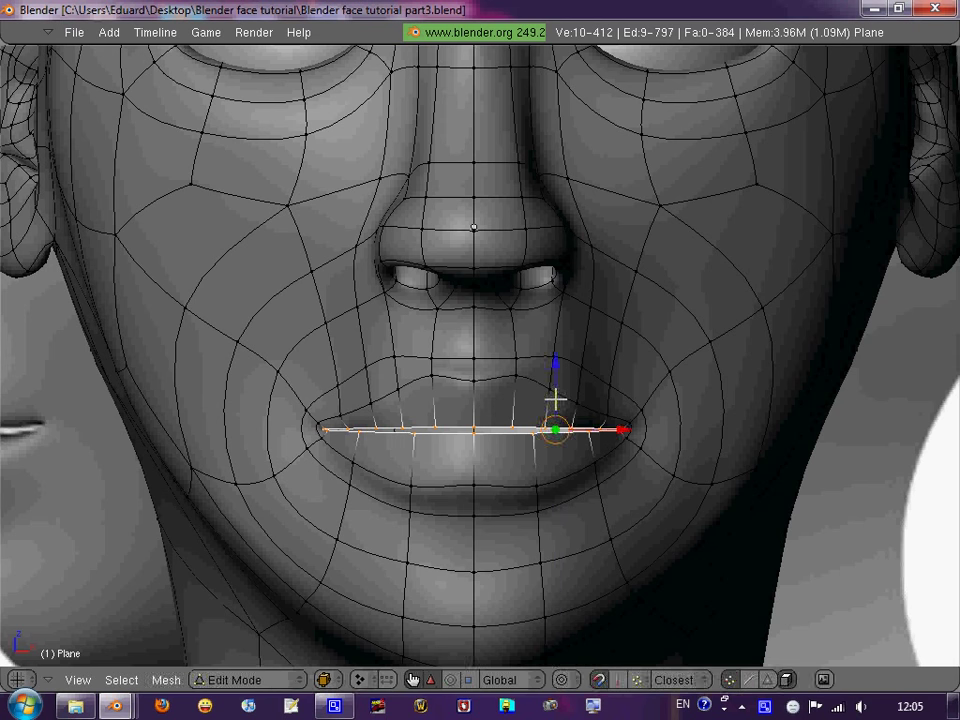
In side view, extrude the mouth edge loop as edges only back into the head.
{"action": "key", "text": "Tab"}
{"action": "scroll", "coordinate": [557, 381], "scroll_direction": "down", "scroll_amount": 5}
{"action": "key", "text": "KP_3"}
{"action": "scroll", "coordinate": [578, 309], "scroll_direction": "up", "scroll_amount": 4}
{"action": "key", "text": "Tab"}
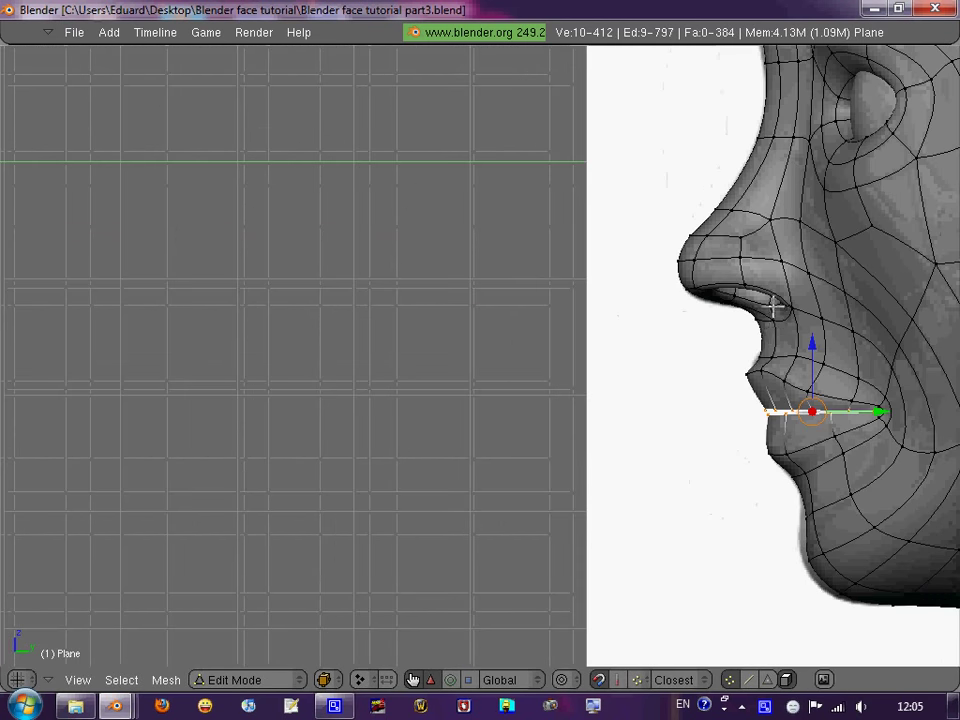
{"action": "key", "text": "e"}
{"action": "left_click", "coordinate": [749, 343]}
{"action": "left_click", "coordinate": [791, 350]}
{"action": "key", "text": "Tab"}
{"action": "mouse_move", "coordinate": [791, 350]}
{"action": "middle_mouse_down"}
{"action": "mouse_move", "coordinate": [846, 306]}
{"action": "mouse_move", "coordinate": [718, 381]}
{"action": "mouse_move", "coordinate": [754, 441]}
{"action": "mouse_move", "coordinate": [505, 353]}
{"action": "mouse_move", "coordinate": [553, 126]}
{"action": "middle_mouse_up"}
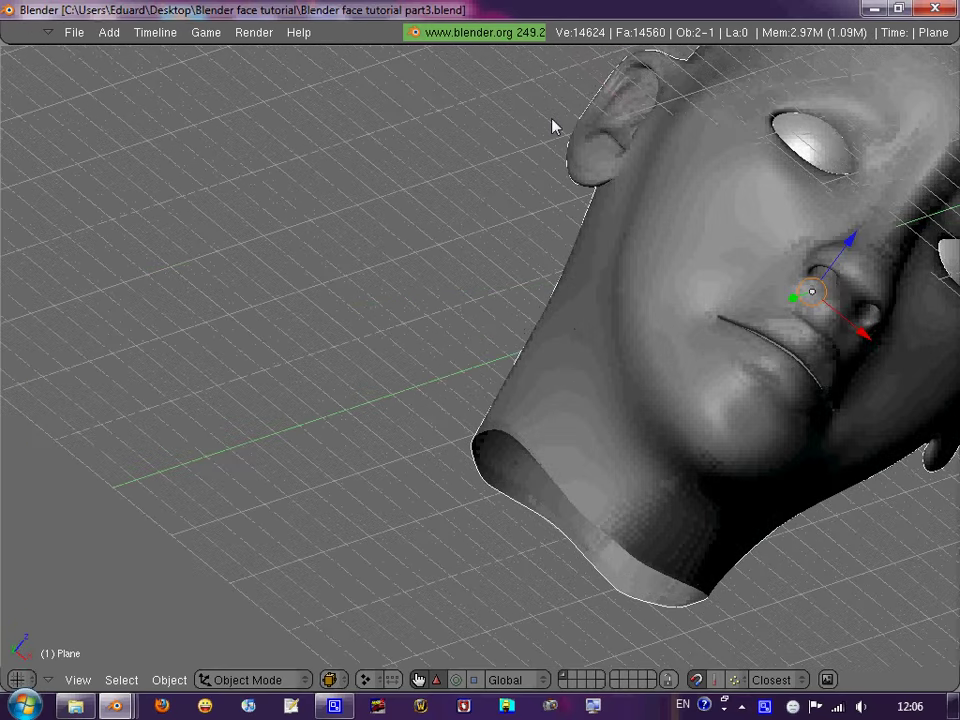
Select the old eyeball sphere in front view and erase it.
{"action": "key", "text": "KP_1"}
{"action": "mouse_move", "coordinate": [868, 257]}
{"action": "middle_mouse_down", "text": "shift"}
{"action": "mouse_move", "coordinate": [780, 377]}
{"action": "mouse_move", "coordinate": [757, 306]}
{"action": "middle_mouse_up", "text": "shift"}
{"action": "key", "text": "Tab"}
{"action": "scroll", "coordinate": [740, 310], "scroll_direction": "down", "scroll_amount": 3}
{"action": "key", "text": "Tab"}
{"action": "right_click", "coordinate": [617, 283]}
{"action": "scroll", "coordinate": [620, 284], "scroll_direction": "up", "scroll_amount": 3}
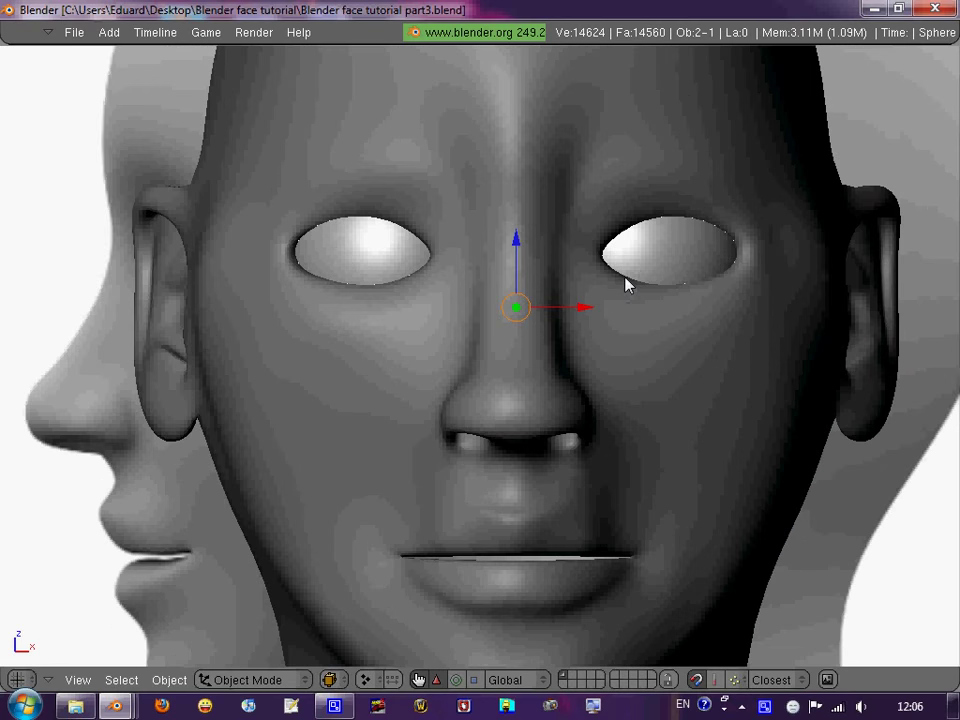
{"action": "key", "text": "x"}
{"action": "left_click", "coordinate": [678, 262]}
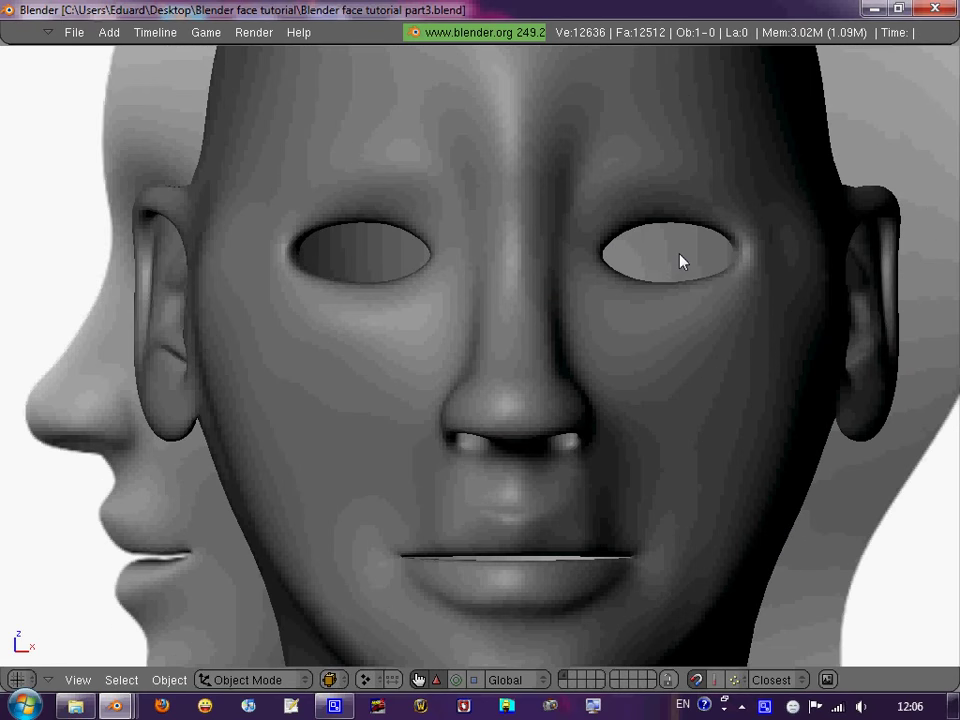
Add a UV sphere with 32 segments and 32 rings.
{"action": "key", "text": "space"}
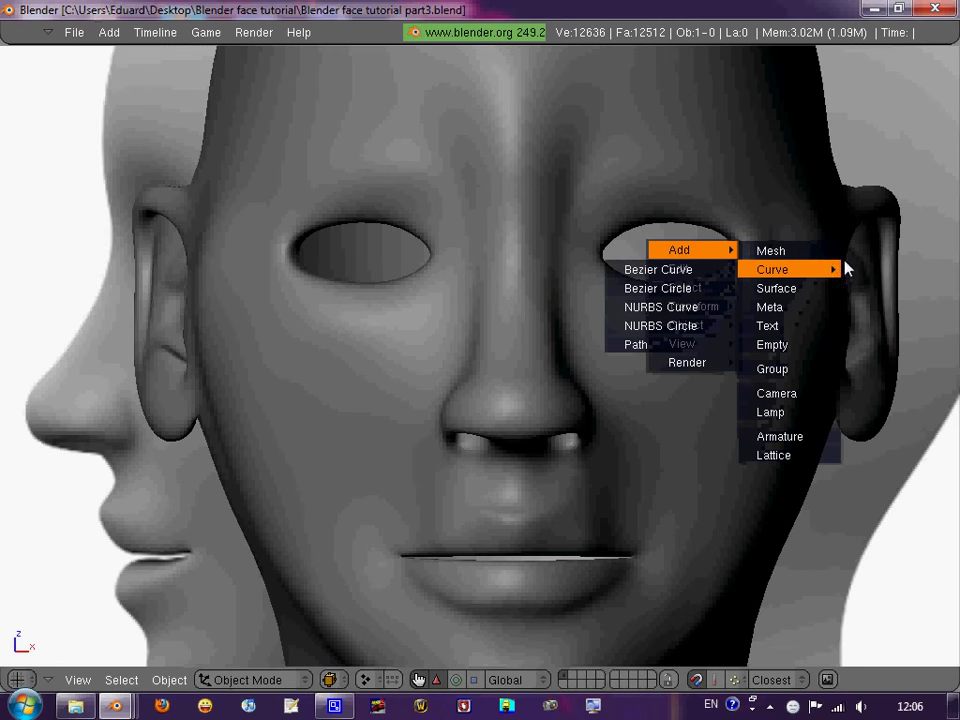
{"action": "left_click", "coordinate": [718, 307]}
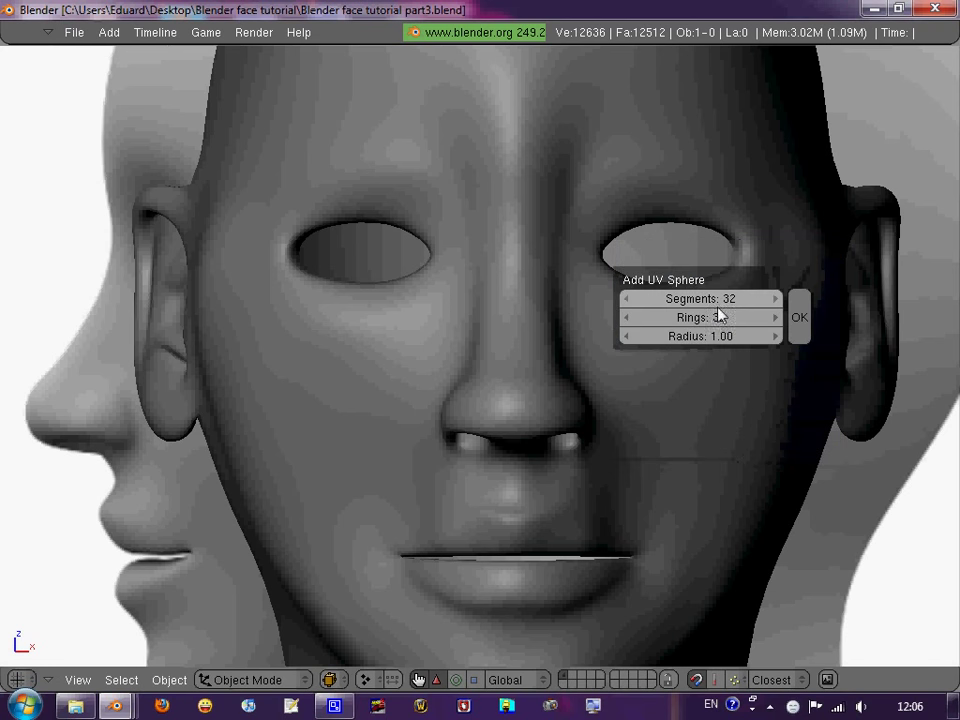
{"action": "left_click", "coordinate": [798, 307]}
{"action": "scroll", "coordinate": [437, 176], "scroll_direction": "down", "scroll_amount": 5}
{"action": "scroll", "coordinate": [486, 129], "scroll_direction": "up", "scroll_amount": 3}
Rotate the new sphere 90° about X and move it to the right eye socket.
{"action": "key", "text": "r"}
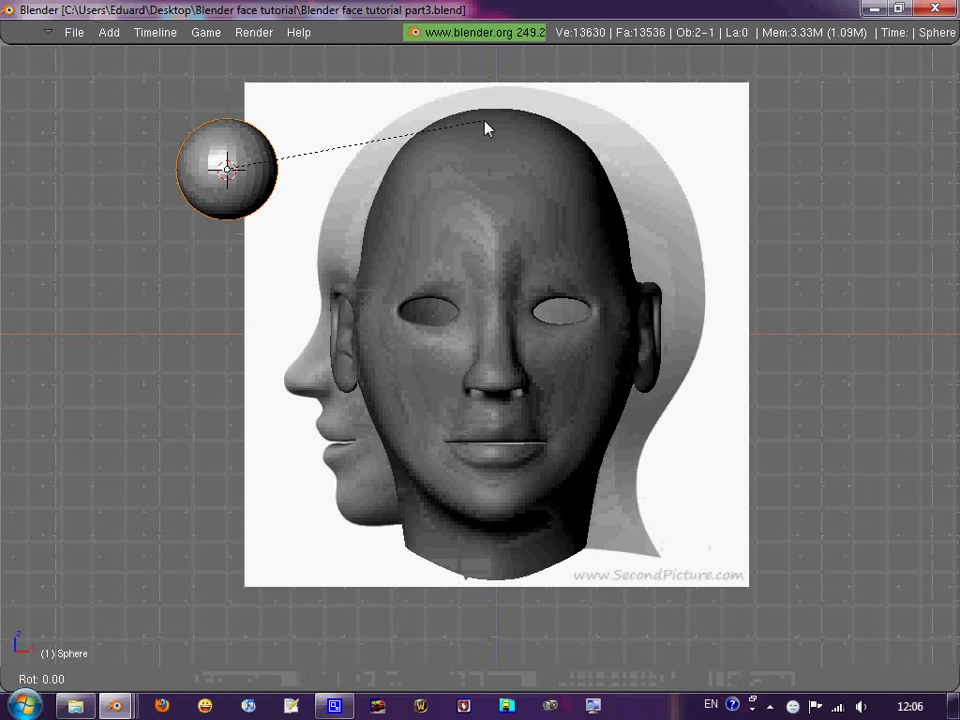
{"action": "key", "text": "x"}
{"action": "key", "text": "Return"}
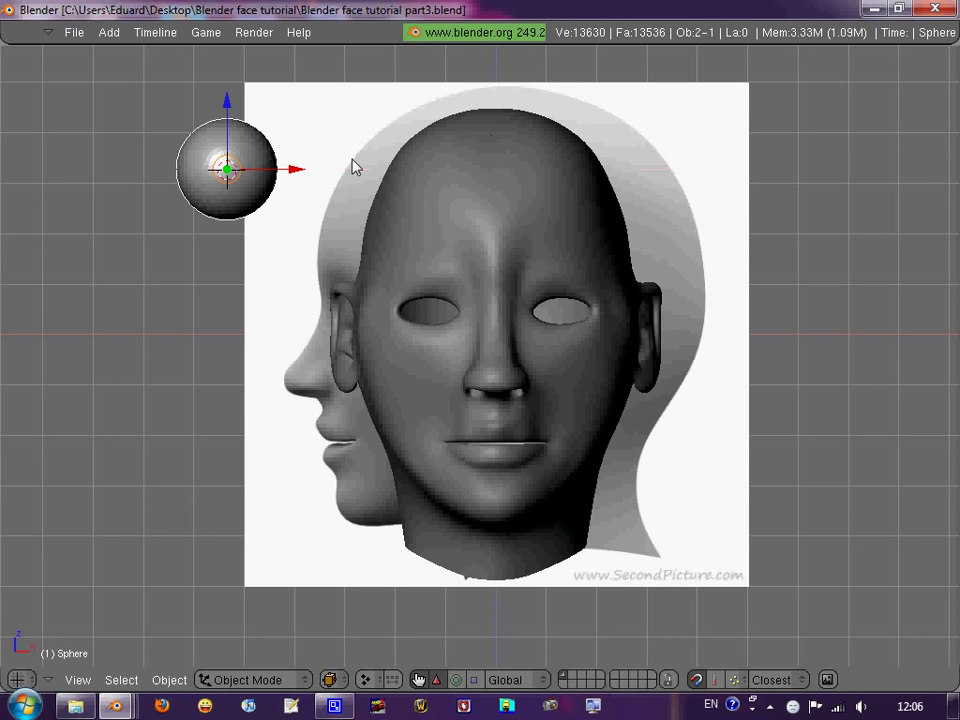
{"action": "key", "text": "g"}
{"action": "left_click", "coordinate": [684, 305]}
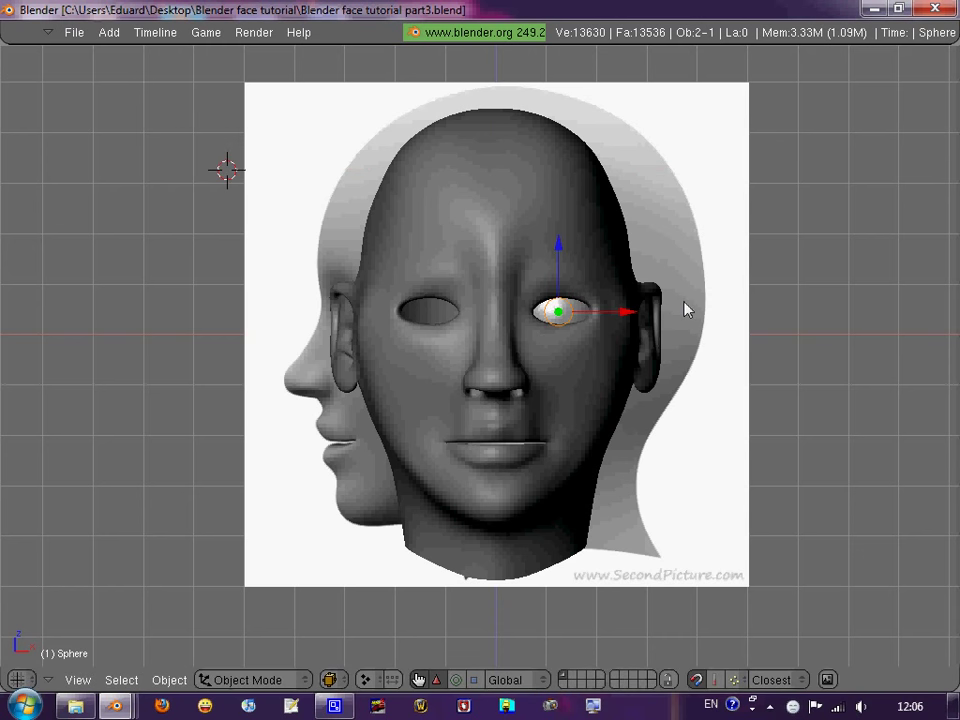
Push the eyeball back along the depth axis until it sits inside the socket.
{"action": "key", "text": "KP_3"}
{"action": "left_click_drag", "start_coordinate": [682, 308], "coordinate": [497, 320]}
{"action": "key", "text": "KP_1"}
{"action": "middle_click_drag", "start_coordinate": [500, 318], "coordinate": [433, 388]}
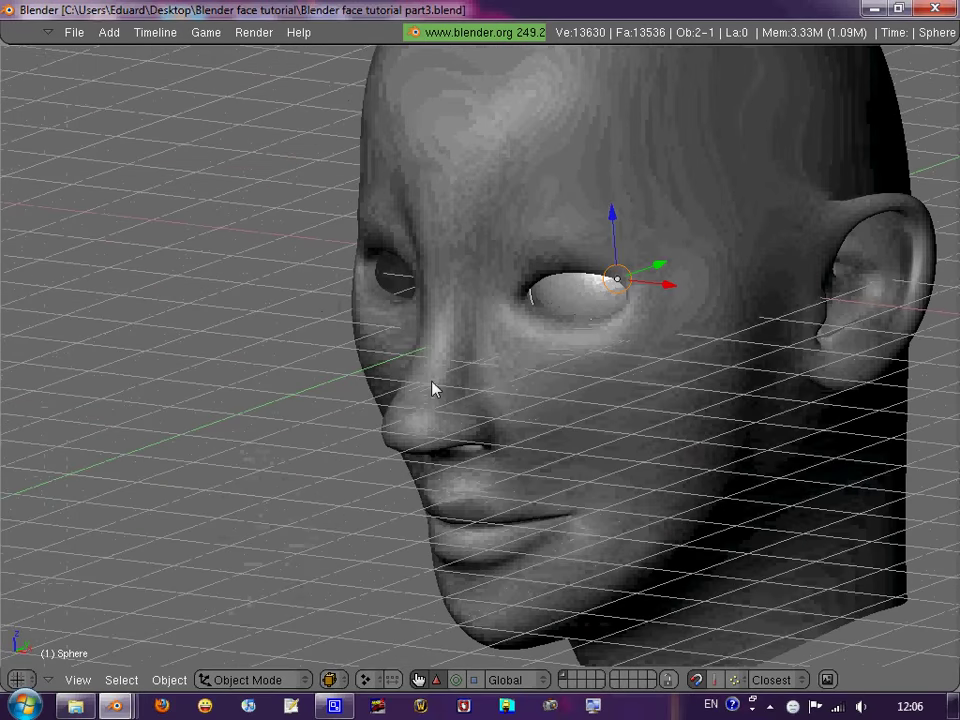
{"action": "mouse_move", "coordinate": [643, 274]}
{"action": "left_mouse_down"}
{"action": "mouse_move", "coordinate": [657, 268]}
{"action": "mouse_move", "coordinate": [654, 324]}
{"action": "left_mouse_up"}
Select the face mesh and enter Edit Mode in front view.
{"action": "right_click", "coordinate": [658, 328]}
{"action": "key", "text": "Tab"}
{"action": "key", "text": "KP_1"}
{"action": "mouse_move", "coordinate": [754, 336]}
{"action": "middle_mouse_down", "text": "shift"}
{"action": "mouse_move", "coordinate": [548, 449]}
{"action": "mouse_move", "coordinate": [585, 394]}
{"action": "middle_mouse_up", "text": "shift"}
Raise the upper eyelid corner and pull the outer eye corner outward with proportional editing.
{"action": "scroll", "coordinate": [585, 394], "scroll_direction": "up", "scroll_amount": 3}
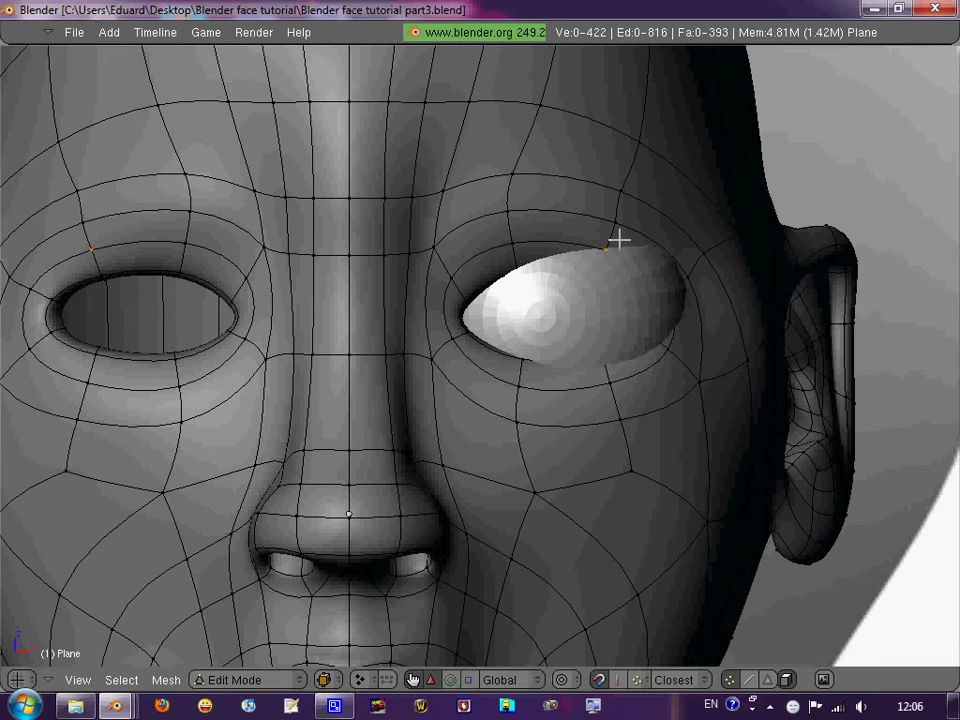
{"action": "key", "text": "g"}
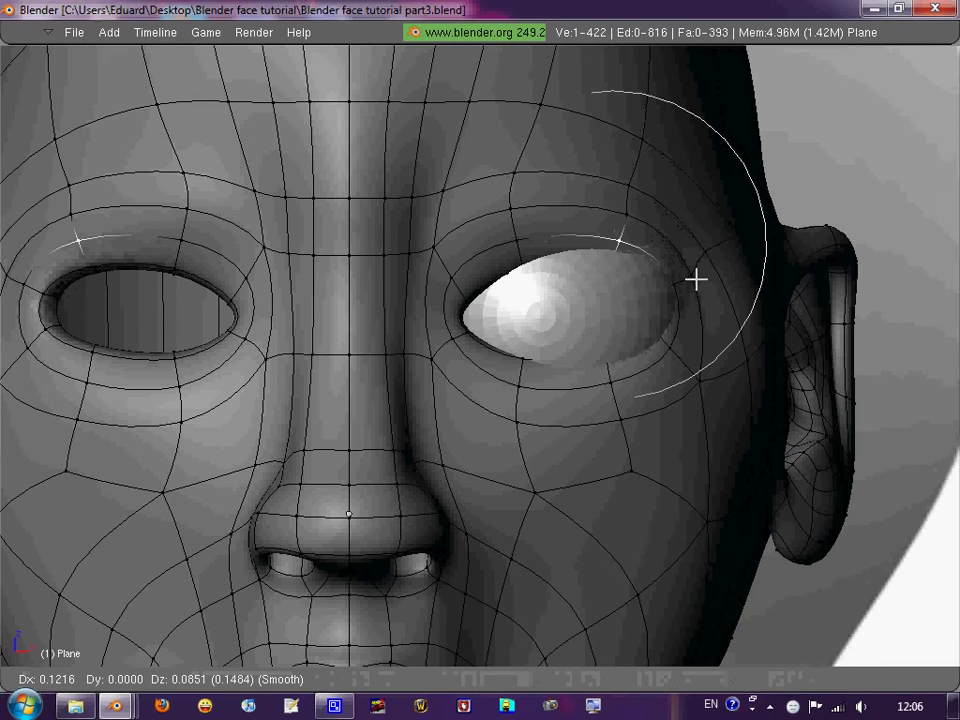
{"action": "left_click", "coordinate": [711, 271]}
{"action": "key", "text": "g"}
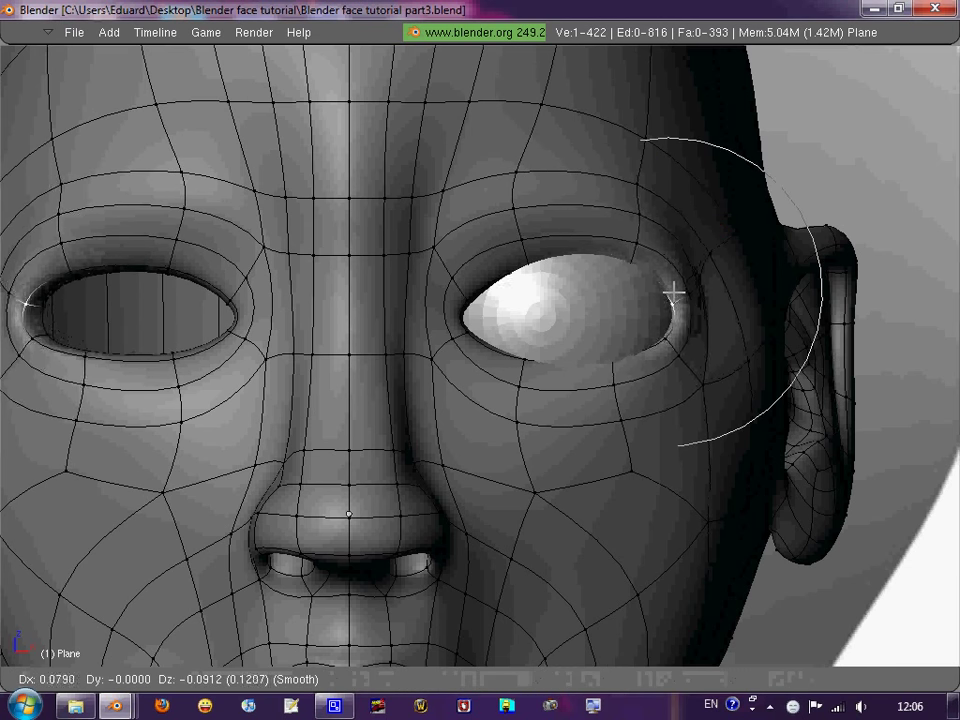
{"action": "left_click", "coordinate": [679, 297]}
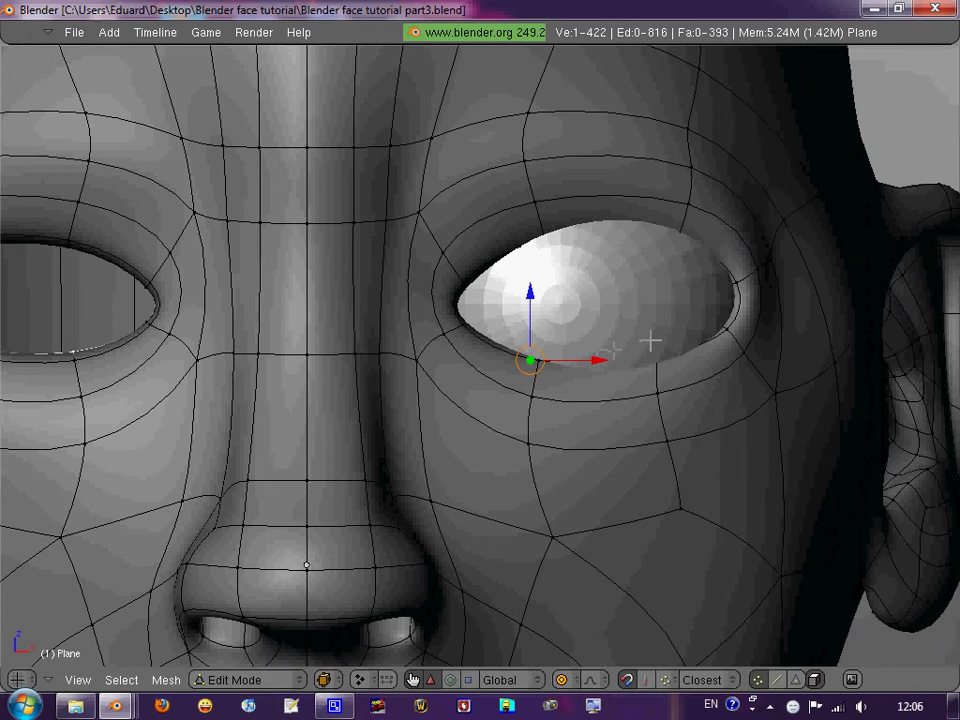
{"action": "key", "text": "g"}
{"action": "right_click", "coordinate": [660, 344]}
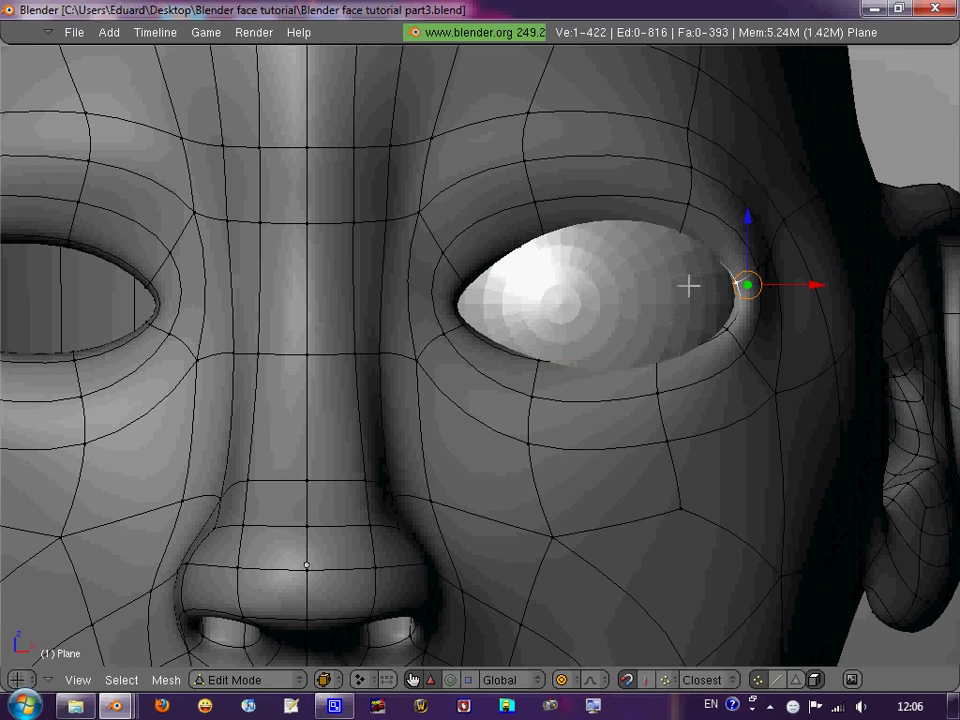
Scale the eyeball sphere to fit its socket and start moving it along Y.
{"action": "key", "text": "Tab"}
{"action": "right_click", "coordinate": [583, 300]}
{"action": "key", "text": "s"}
{"action": "left_click", "coordinate": [710, 262]}
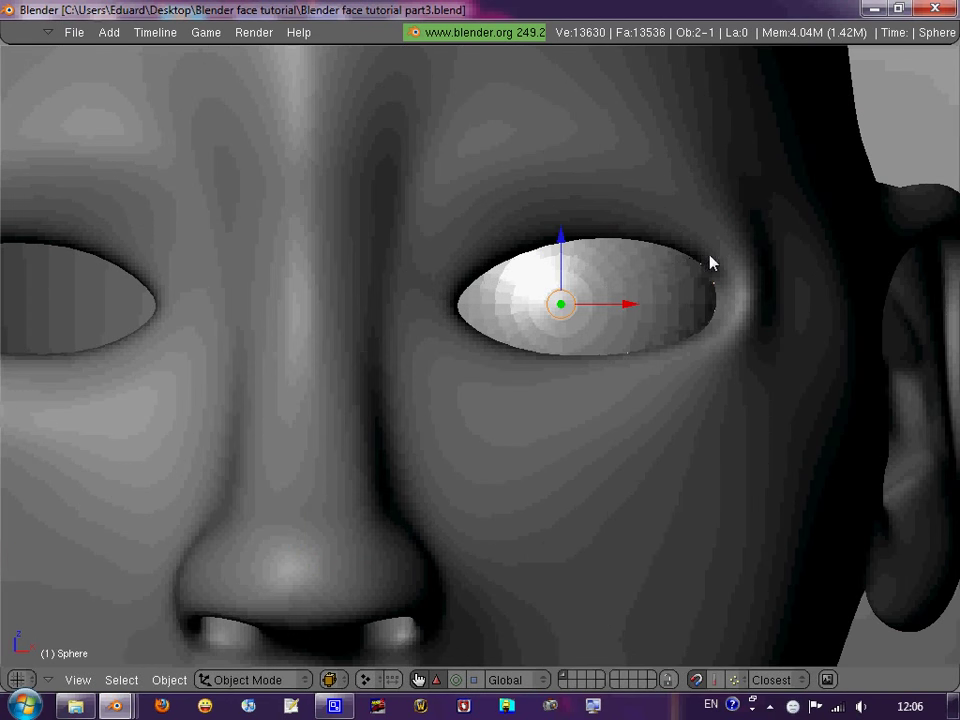
{"action": "mouse_move", "coordinate": [710, 262]}
{"action": "middle_mouse_down"}
{"action": "mouse_move", "coordinate": [606, 300]}
{"action": "mouse_move", "coordinate": [604, 285]}
{"action": "middle_mouse_up"}
{"action": "key", "text": "g"}
{"action": "key", "text": "y"}
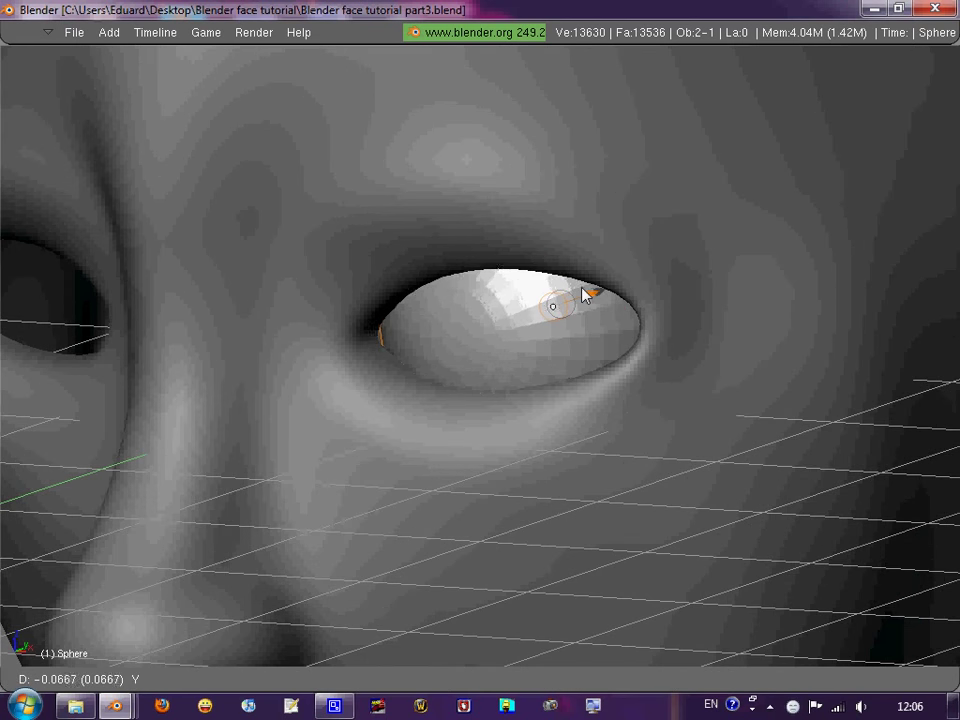
Confirm the eyeball's deeper Y position and select the face mesh.
{"action": "left_click", "coordinate": [563, 300]}
{"action": "scroll", "coordinate": [500, 270], "scroll_direction": "down", "scroll_amount": 2}
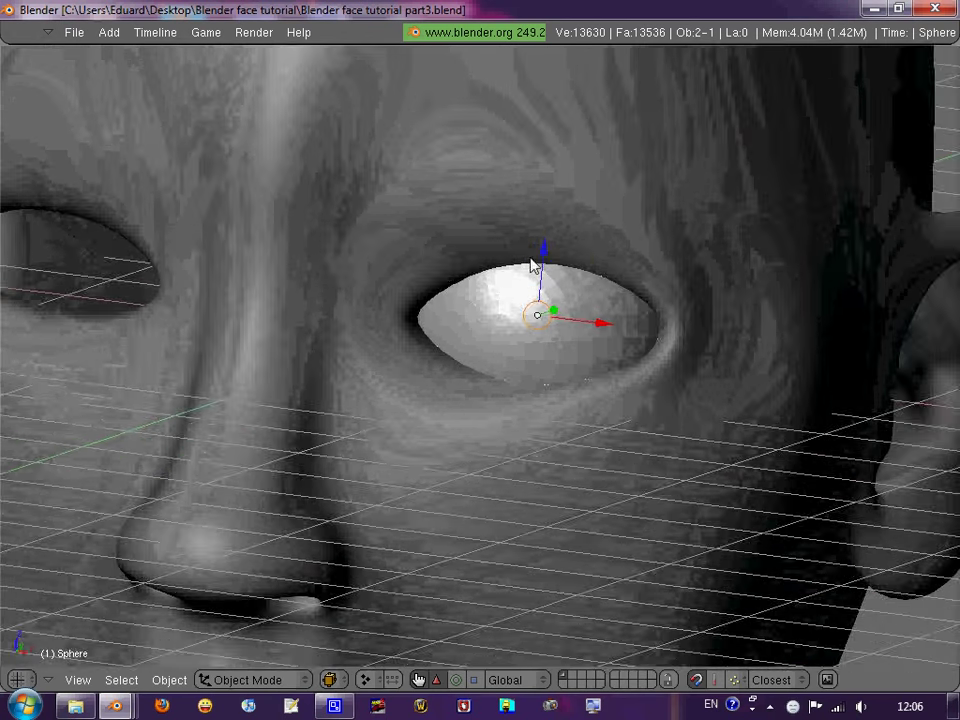
{"action": "scroll", "coordinate": [531, 264], "scroll_direction": "down", "scroll_amount": 3}
{"action": "scroll", "coordinate": [443, 376], "scroll_direction": "up", "scroll_amount": 3}
{"action": "key", "text": "Tab"}
{"action": "key", "text": "Tab"}
{"action": "right_click", "coordinate": [688, 388]}
{"action": "key", "text": "Tab"}
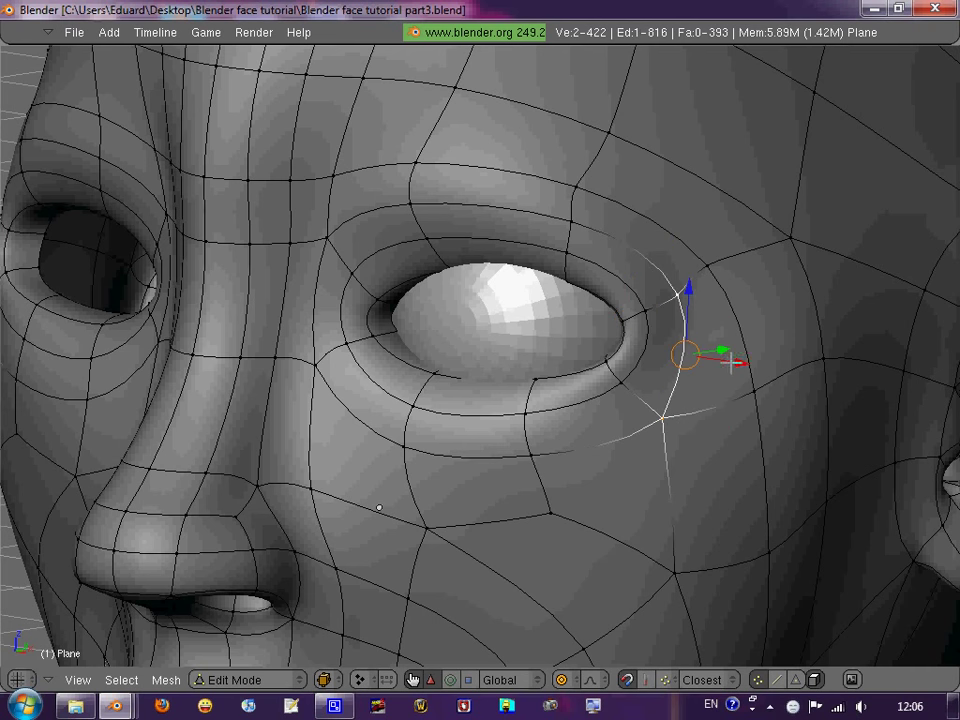
Shift the eye-rim vertices along X twice, then review the whole head.
{"action": "key", "text": "g"}
{"action": "key", "text": "x"}
{"action": "left_click", "coordinate": [745, 362]}
{"action": "key", "text": "g"}
{"action": "left_click", "coordinate": [746, 364]}
{"action": "key", "text": "Tab"}
{"action": "scroll", "coordinate": [603, 395], "scroll_direction": "down", "scroll_amount": 4}
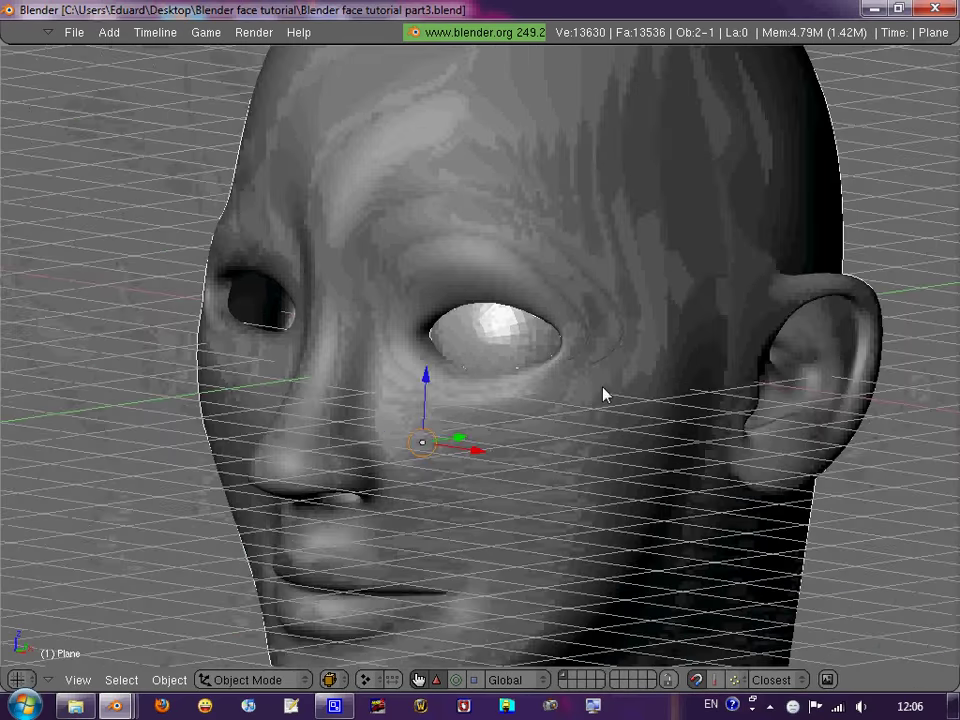
{"action": "middle_click_drag", "start_coordinate": [603, 395], "coordinate": [617, 339]}
{"action": "scroll", "coordinate": [617, 339], "scroll_direction": "down", "scroll_amount": 4}
{"action": "mouse_move", "coordinate": [546, 343]}
{"action": "middle_mouse_down"}
{"action": "mouse_move", "coordinate": [460, 336]}
{"action": "mouse_move", "coordinate": [512, 354]}
{"action": "mouse_move", "coordinate": [587, 336]}
{"action": "mouse_move", "coordinate": [619, 287]}
{"action": "mouse_move", "coordinate": [516, 339]}
{"action": "middle_mouse_up"}
In face select mode, shift three cheek faces beside the outer eye corner.
{"action": "key", "text": "Tab"}
{"action": "scroll", "coordinate": [657, 397], "scroll_direction": "up", "scroll_amount": 4}
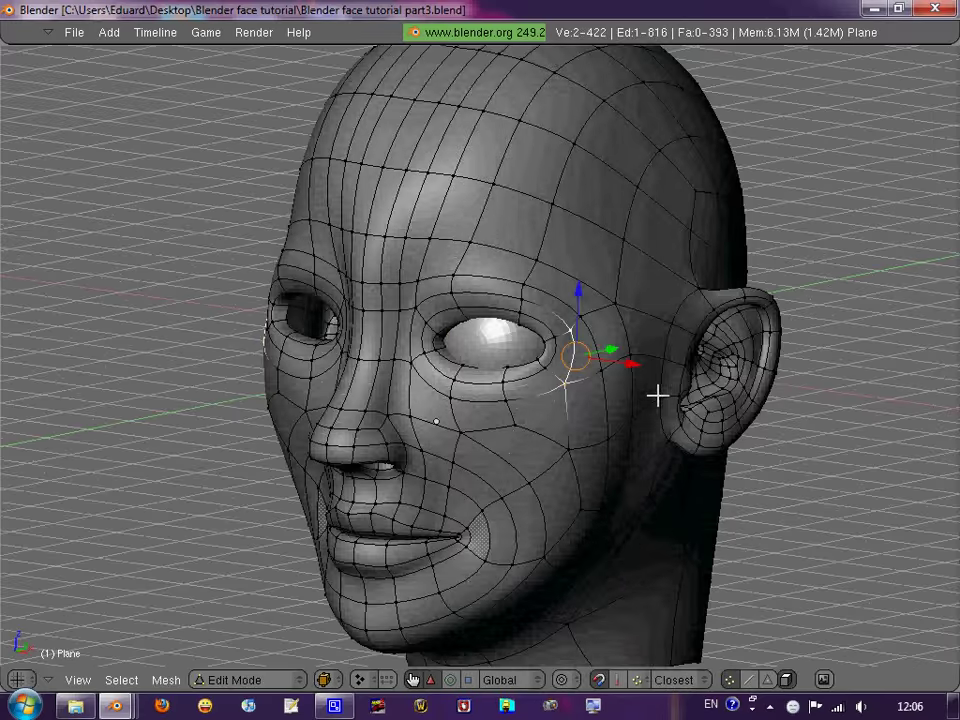
{"action": "scroll", "coordinate": [657, 397], "scroll_direction": "up", "scroll_amount": 2}
{"action": "key", "text": "a"}
{"action": "key", "text": "ctrl+Tab"}
{"action": "left_click", "coordinate": [632, 487]}
{"action": "right_click", "coordinate": [624, 428]}
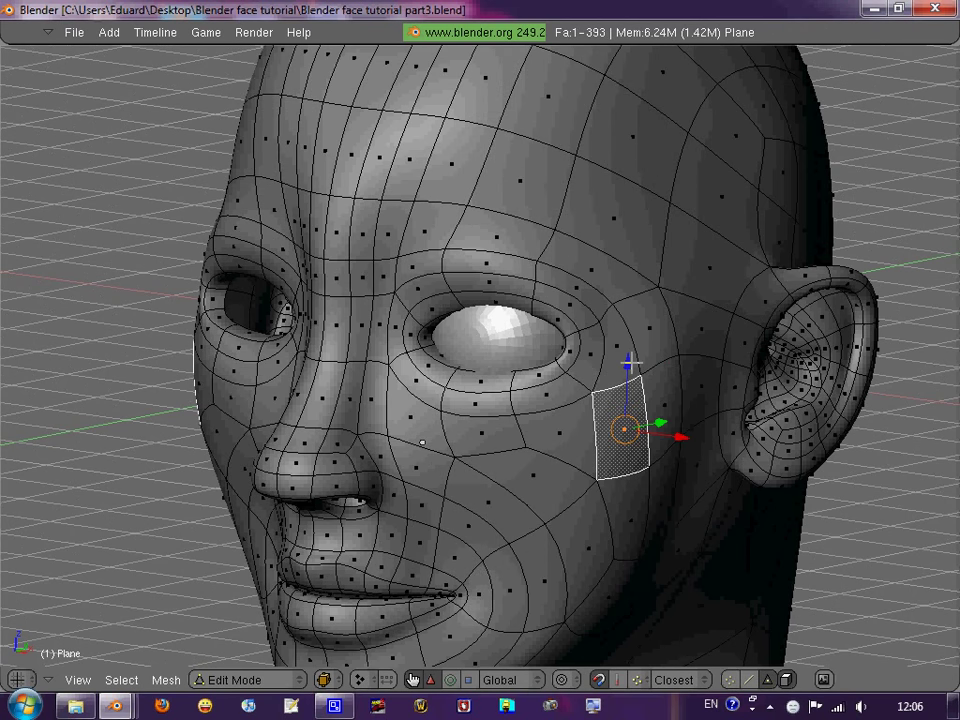
{"action": "right_click", "coordinate": [616, 345], "text": "shift"}
{"action": "right_click", "coordinate": [650, 327], "text": "shift"}
{"action": "key", "text": "e"}
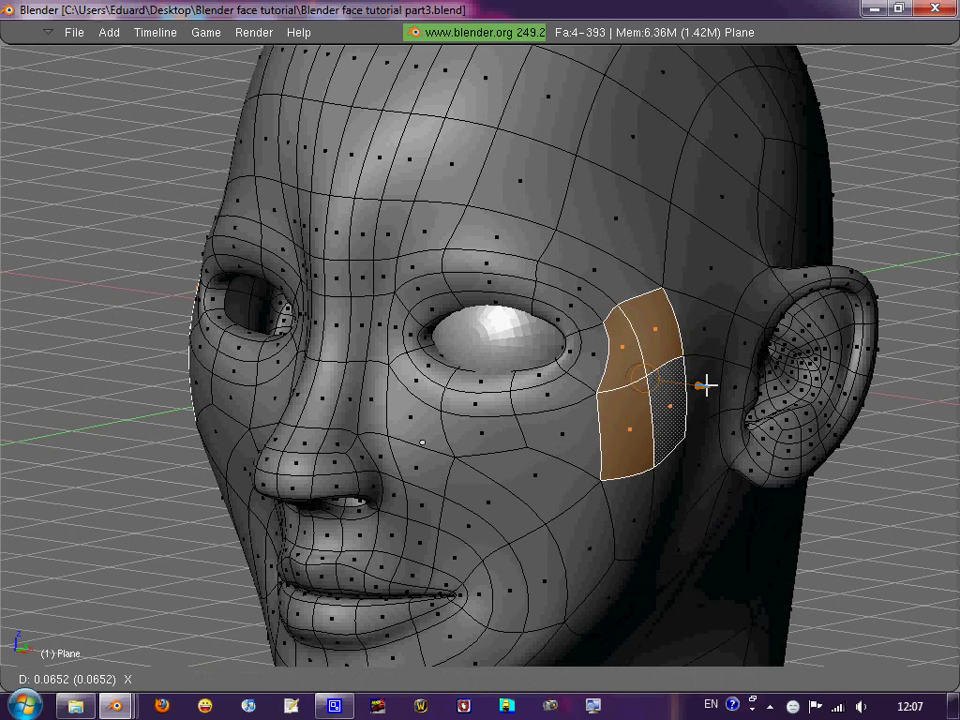
{"action": "left_click", "coordinate": [707, 386]}
Back in Object Mode, select the eyeball sphere and restore the two-viewport layout.
{"action": "key", "text": "Tab"}
{"action": "scroll", "coordinate": [499, 289], "scroll_direction": "down", "scroll_amount": 3}
{"action": "scroll", "coordinate": [620, 270], "scroll_direction": "down", "scroll_amount": 2}
{"action": "middle_click_drag", "start_coordinate": [620, 270], "coordinate": [510, 381]}
{"action": "right_click", "coordinate": [510, 381]}
{"action": "scroll", "coordinate": [484, 467], "scroll_direction": "up", "scroll_amount": 3}
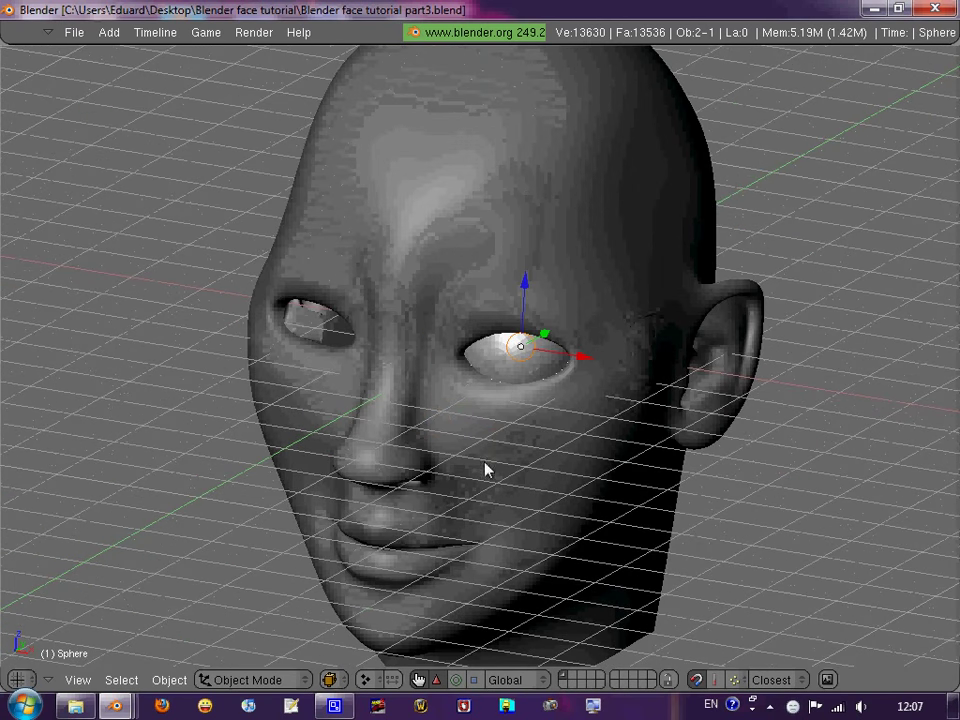
{"action": "key", "text": "ctrl+Up"}
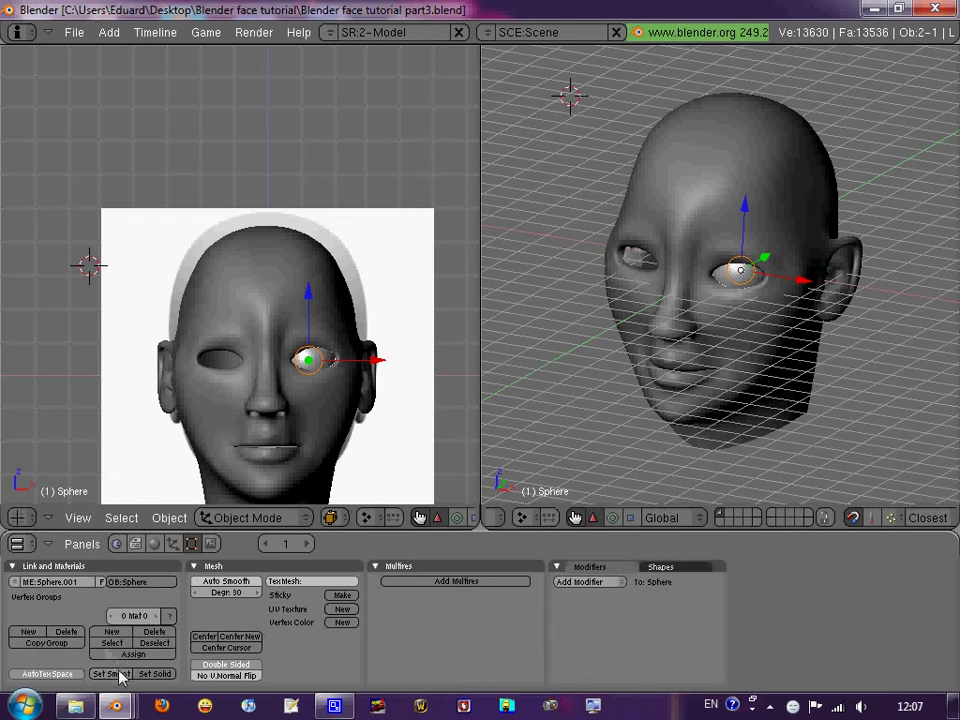
Select a face at the outer eye corner of the face mesh, trying a move then cancelling.
{"action": "scroll", "coordinate": [332, 300], "scroll_direction": "up", "scroll_amount": 3}
{"action": "middle_click_drag", "start_coordinate": [339, 189], "coordinate": [249, 279]}
{"action": "key", "text": "Tab"}
{"action": "scroll", "coordinate": [249, 279], "scroll_direction": "up", "scroll_amount": 2}
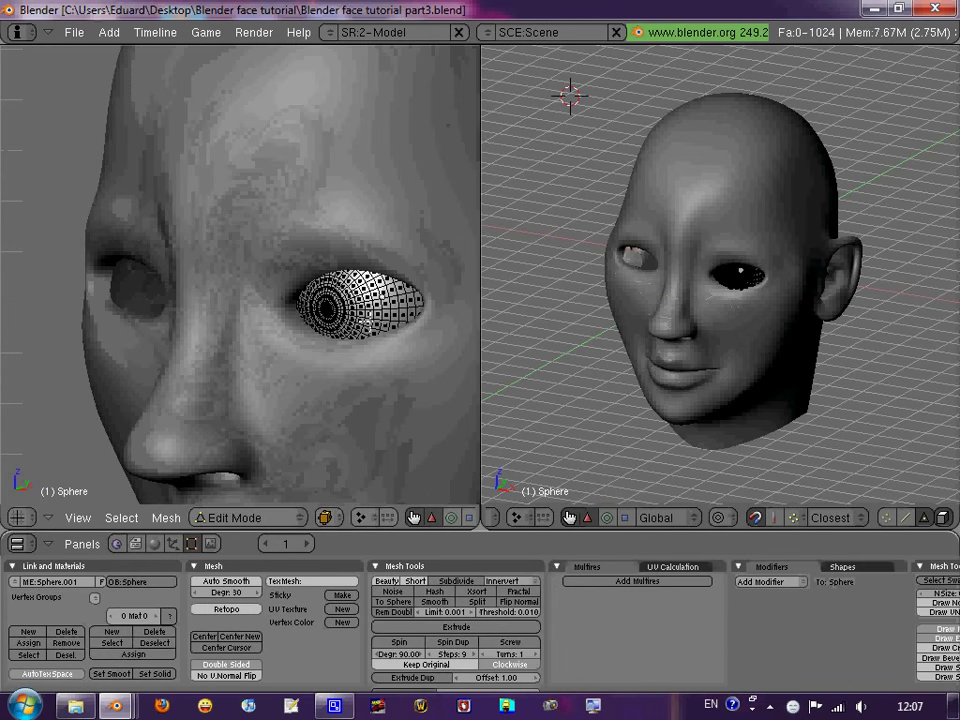
{"action": "key", "text": "Tab"}
{"action": "right_click", "coordinate": [368, 381]}
{"action": "key", "text": "Tab"}
{"action": "right_click", "coordinate": [452, 316]}
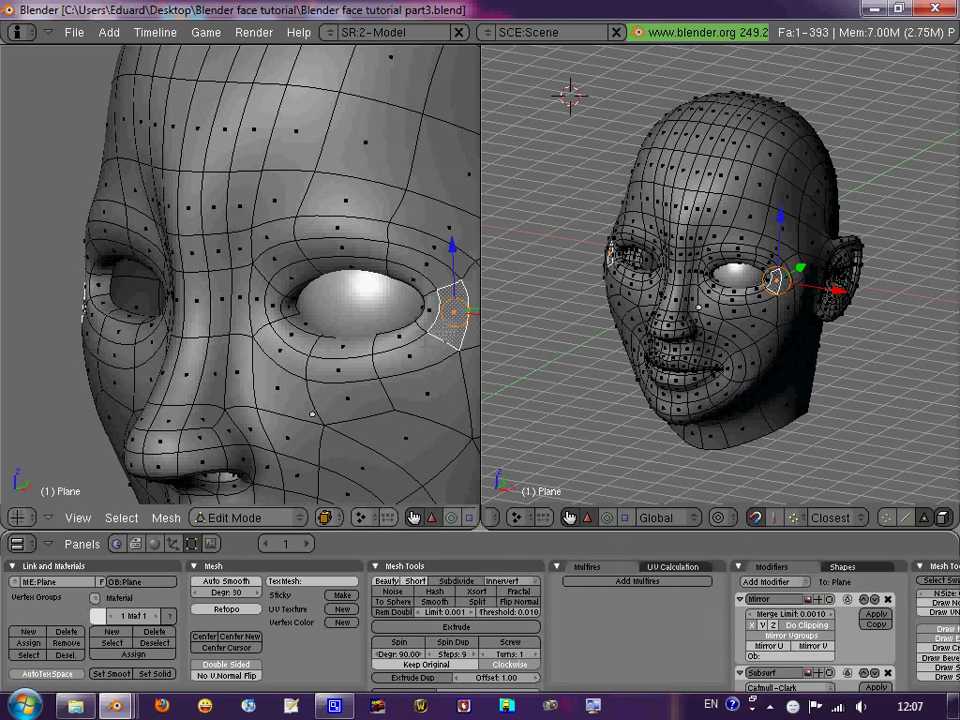
{"action": "key", "text": "g"}
{"action": "key", "text": "Escape"}
{"action": "key", "text": "Tab"}
Move the eyeball sphere along the Y axis from the front view.
{"action": "key", "text": "KP_1"}
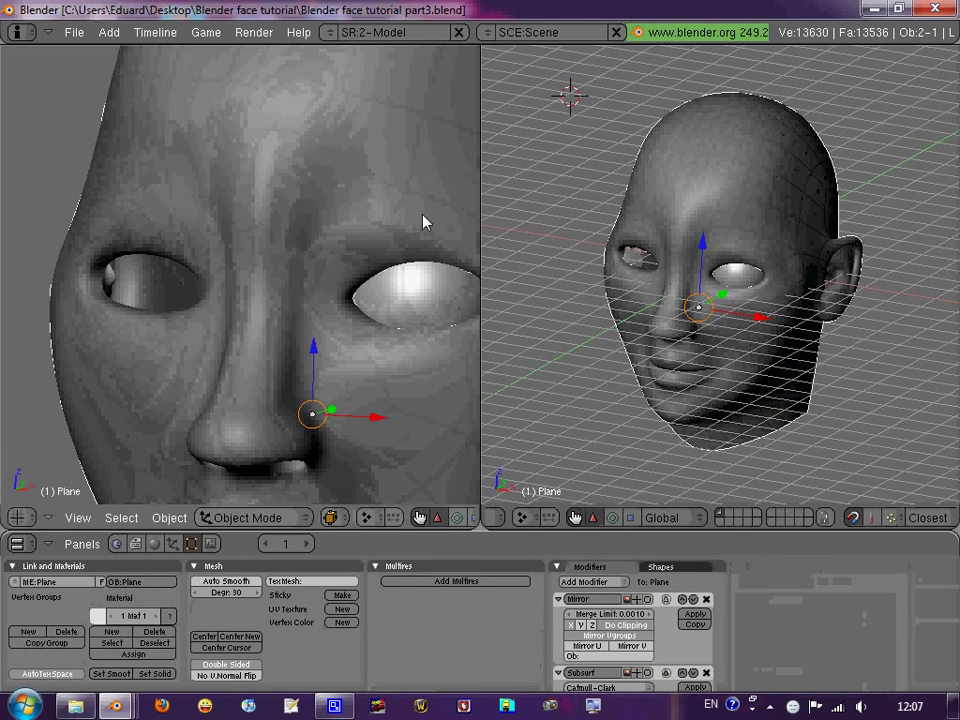
{"action": "scroll", "coordinate": [424, 220], "scroll_direction": "down", "scroll_amount": 3}
{"action": "mouse_move", "coordinate": [225, 298]}
{"action": "middle_mouse_down"}
{"action": "mouse_move", "coordinate": [178, 296]}
{"action": "mouse_move", "coordinate": [178, 321]}
{"action": "mouse_move", "coordinate": [257, 321]}
{"action": "mouse_move", "coordinate": [259, 290]}
{"action": "middle_mouse_up"}
{"action": "key", "text": "a"}
{"action": "right_click", "coordinate": [259, 290]}
{"action": "right_click", "coordinate": [349, 274]}
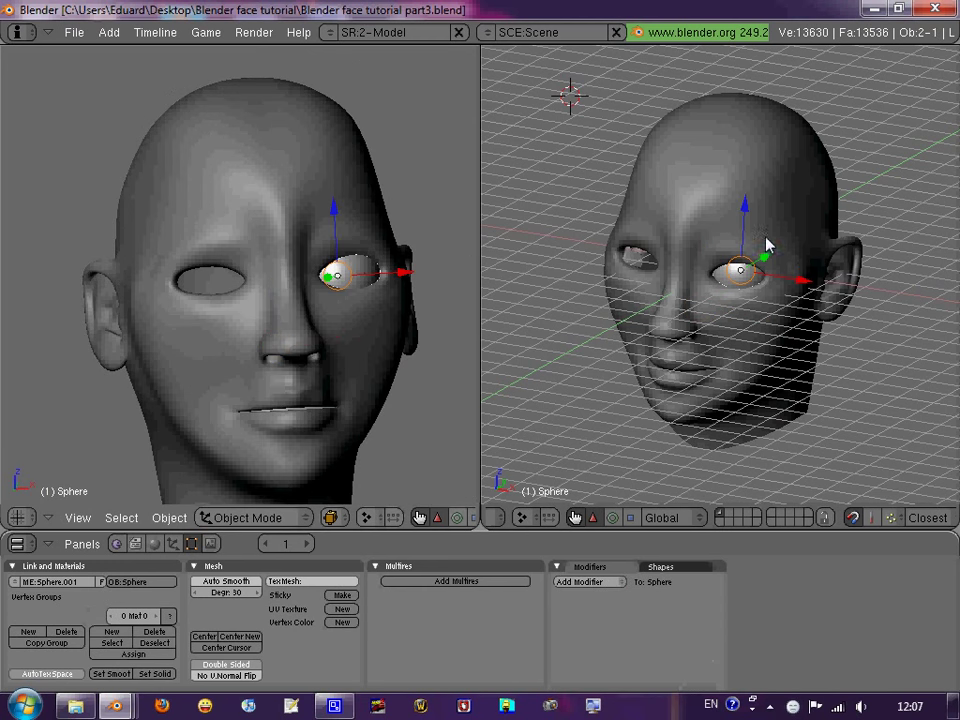
{"action": "key", "text": "g"}
{"action": "key", "text": "y"}
{"action": "left_click", "coordinate": [760, 262]}
Switch selection between face mesh and eyeball, then undo to return the eyeball to the origin.
{"action": "key", "text": "Tab"}
{"action": "middle_click_drag", "start_coordinate": [306, 284], "coordinate": [274, 306]}
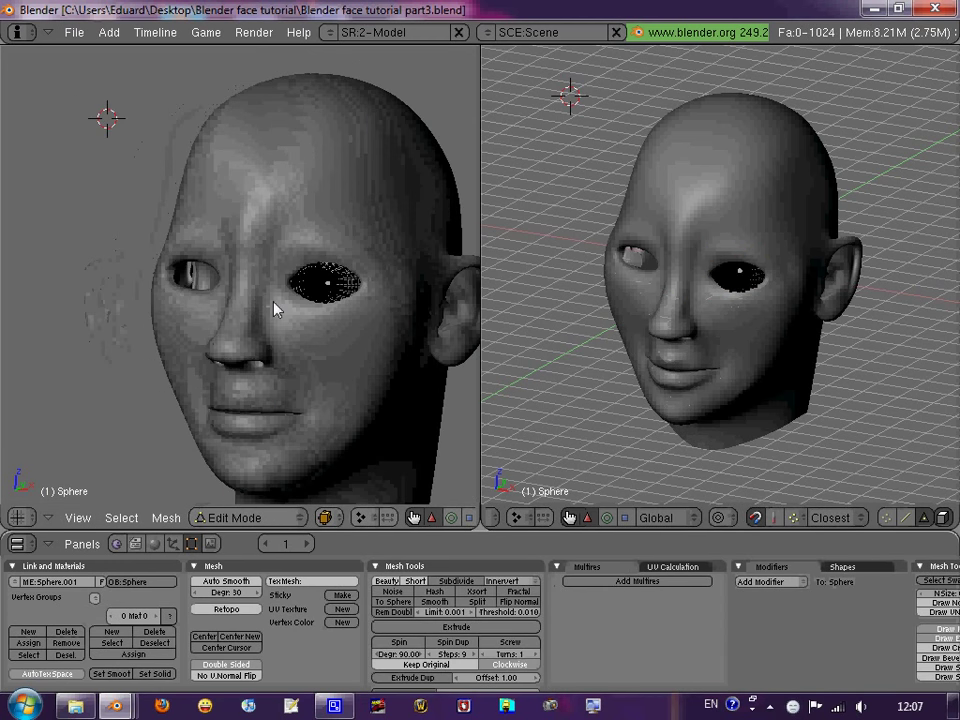
{"action": "key", "text": "Tab"}
{"action": "right_click", "coordinate": [362, 212]}
{"action": "right_click", "coordinate": [362, 212]}
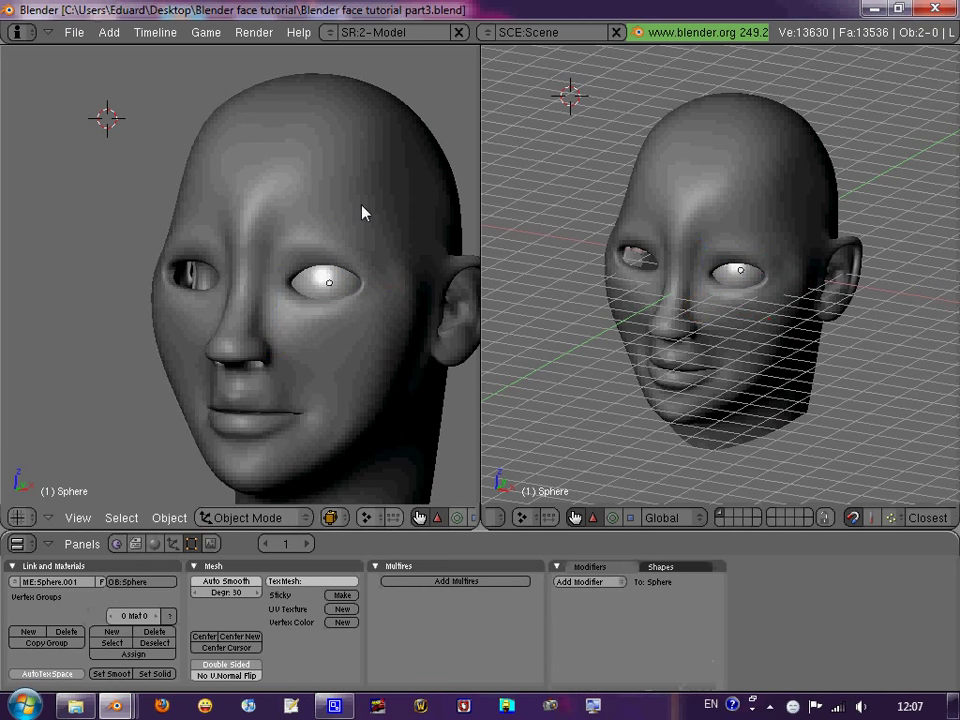
{"action": "right_click", "coordinate": [362, 212]}
{"action": "right_click", "coordinate": [362, 212]}
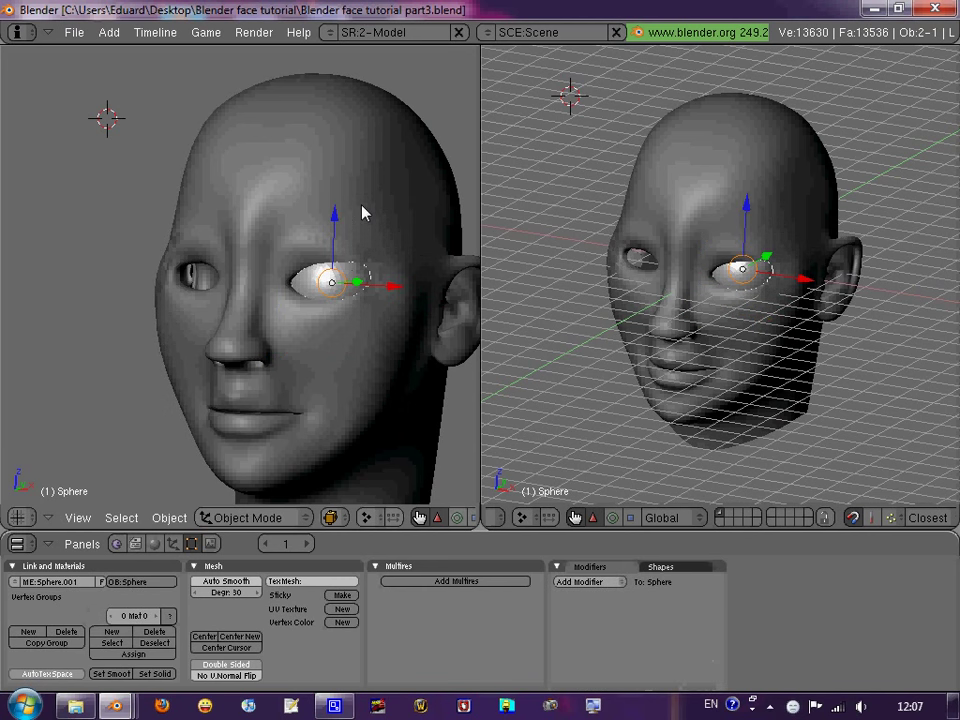
{"action": "key", "text": "ctrl+z"}
{"action": "key", "text": "ctrl+z"}
From the front view, try dropping the eyeball at the right eye, then undo the move.
{"action": "key", "text": "KP_1"}
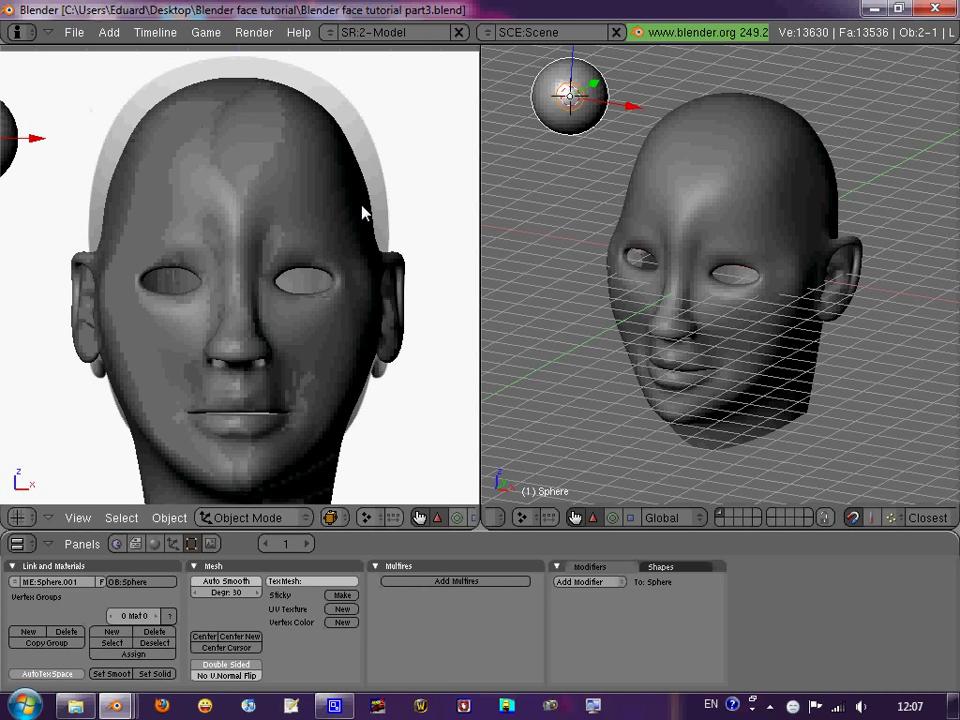
{"action": "scroll", "coordinate": [315, 258], "scroll_direction": "down", "scroll_amount": 3}
{"action": "key", "text": "g"}
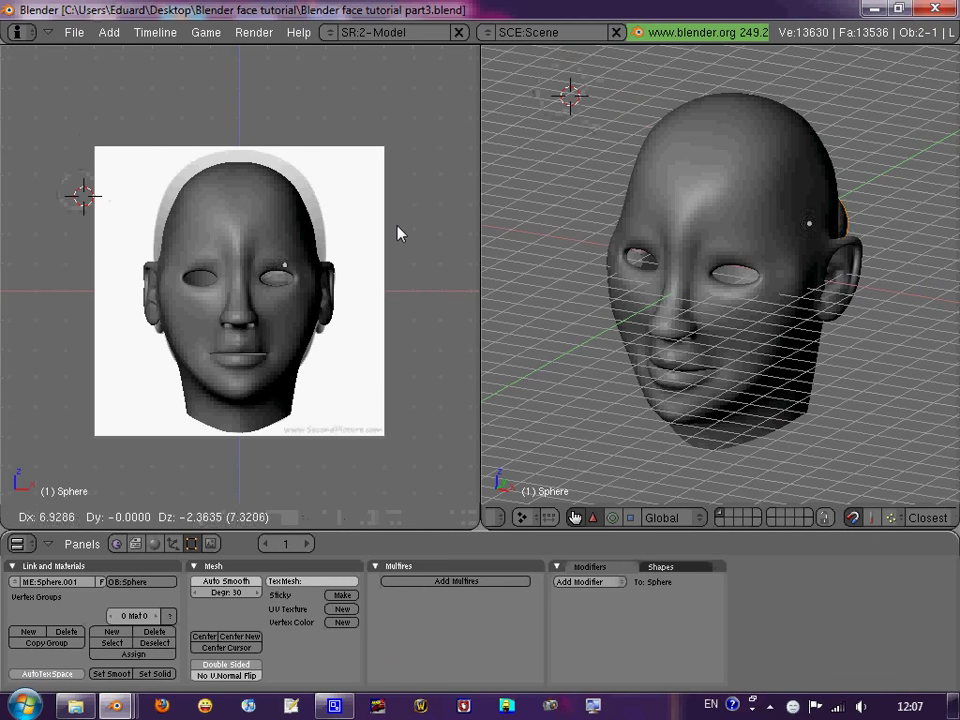
{"action": "left_click", "coordinate": [365, 233]}
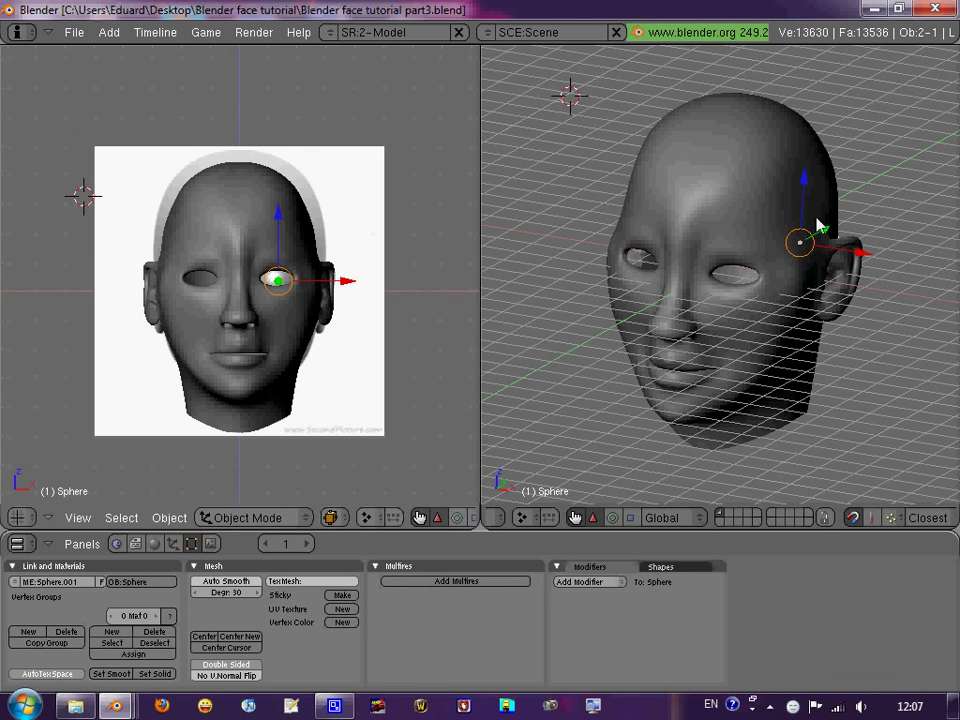
{"action": "key", "text": "ctrl+z"}
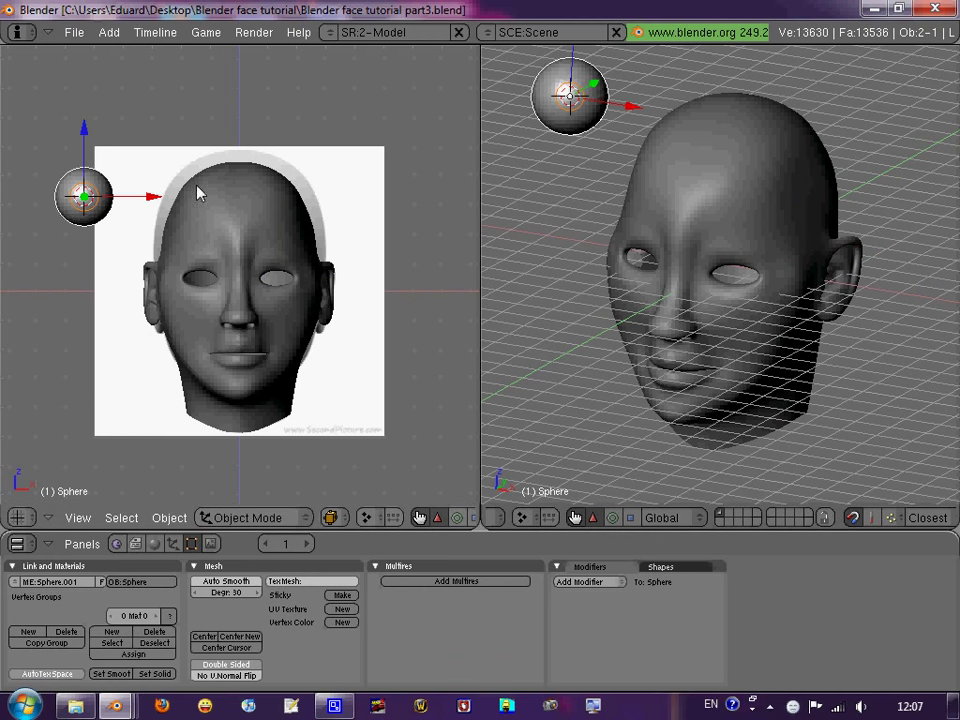
{"action": "scroll", "coordinate": [245, 212], "scroll_direction": "up", "scroll_amount": 4}
{"action": "scroll", "coordinate": [240, 200], "scroll_direction": "down", "scroll_amount": 3}
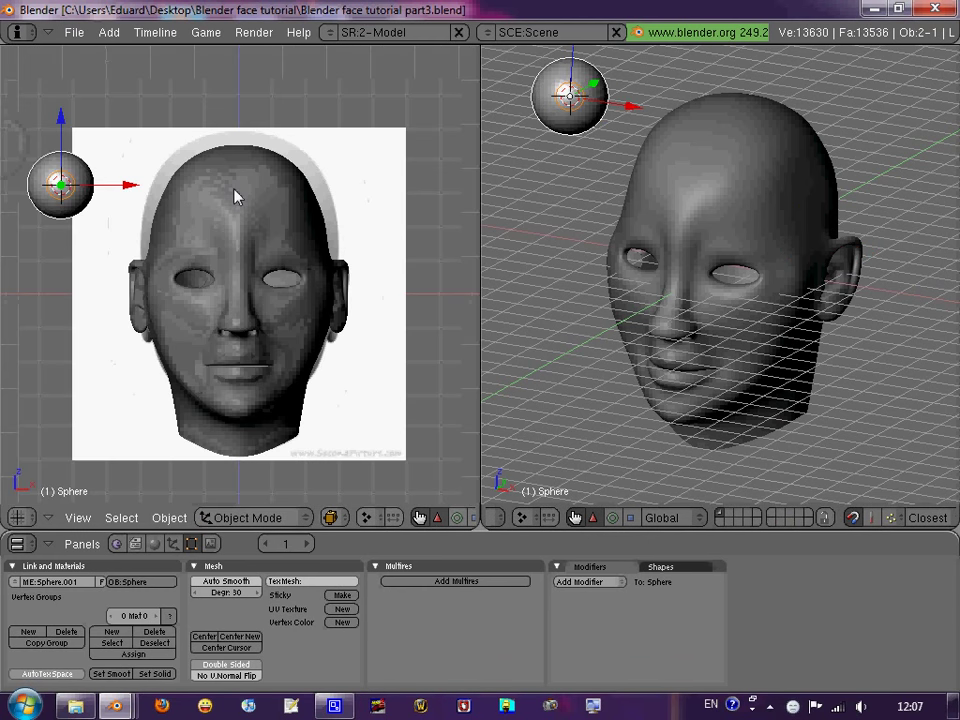
Select the face mesh and snap the 3D cursor to its centre.
{"action": "right_click", "coordinate": [235, 197]}
{"action": "right_click", "coordinate": [62, 190]}
{"action": "right_click", "coordinate": [257, 193]}
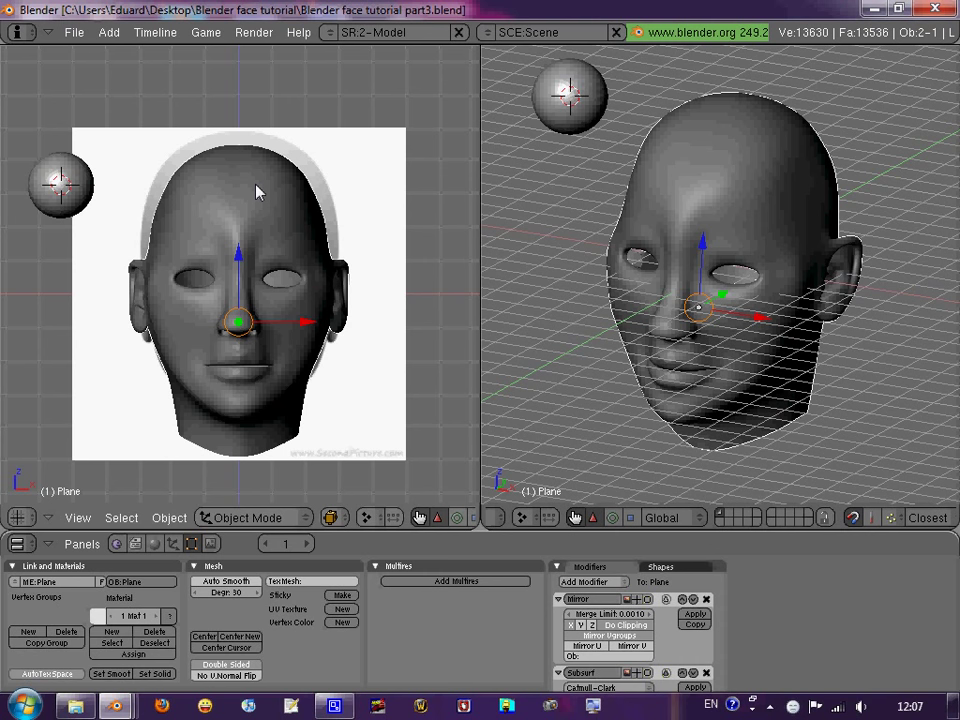
{"action": "key", "text": "shift+s"}
{"action": "left_click", "coordinate": [268, 254]}
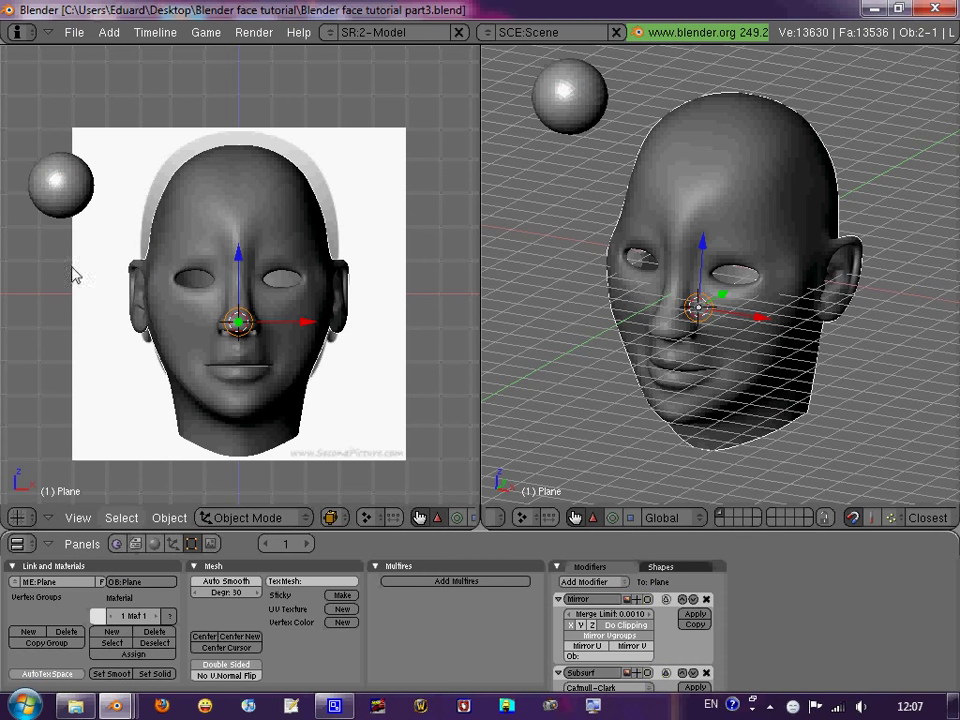
In Edit Mode, move the eyeball sphere's mesh over the right eye socket.
{"action": "right_click", "coordinate": [58, 205]}
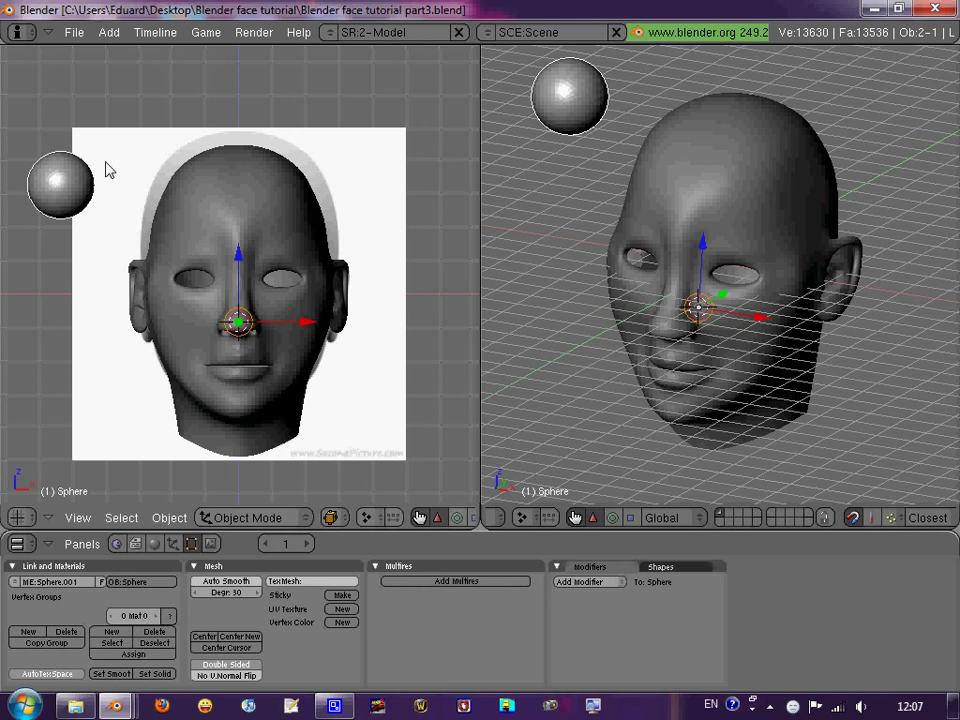
{"action": "key", "text": "Tab"}
{"action": "key", "text": "g"}
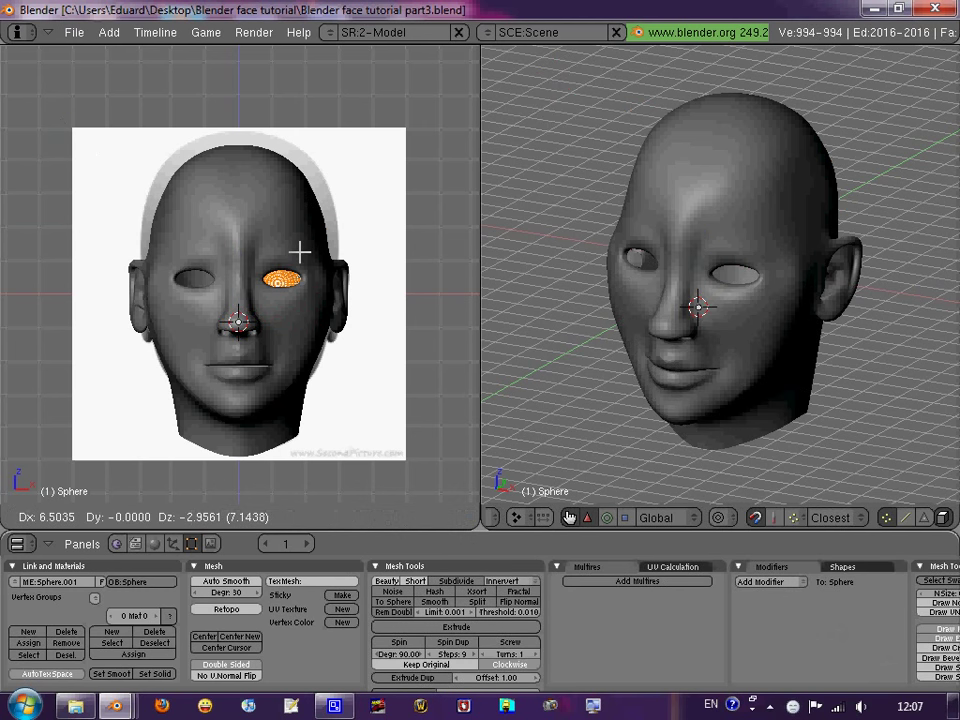
{"action": "left_click", "coordinate": [300, 252]}
{"action": "left_click_drag", "start_coordinate": [816, 210], "coordinate": [804, 231]}
From a side view, slide the eyeball mesh forward and sideways into the socket.
{"action": "key", "text": "KP_3"}
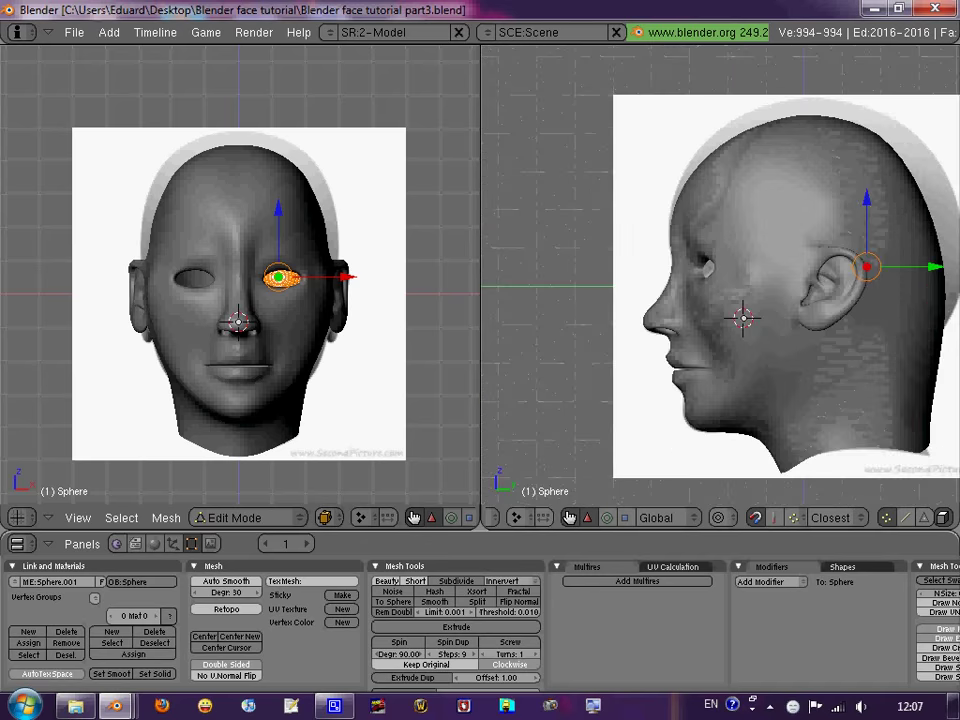
{"action": "key", "text": "g"}
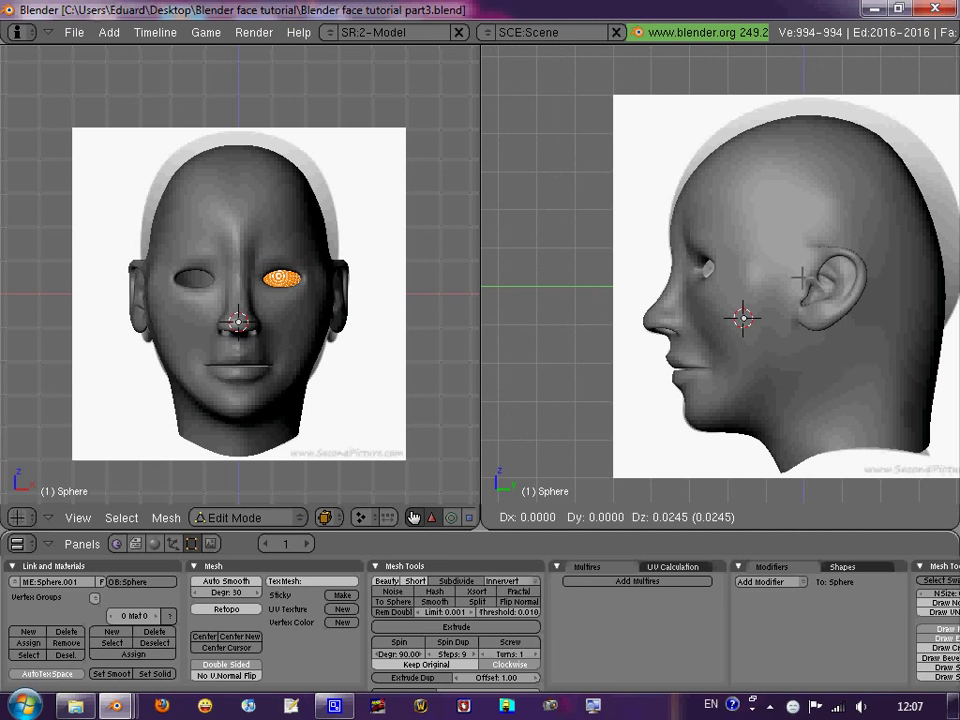
{"action": "left_click", "coordinate": [810, 279]}
{"action": "mouse_move", "coordinate": [932, 262]}
{"action": "left_mouse_down"}
{"action": "mouse_move", "coordinate": [789, 278]}
{"action": "mouse_move", "coordinate": [800, 270]}
{"action": "left_mouse_up"}
{"action": "scroll", "coordinate": [317, 229], "scroll_direction": "up", "scroll_amount": 5}
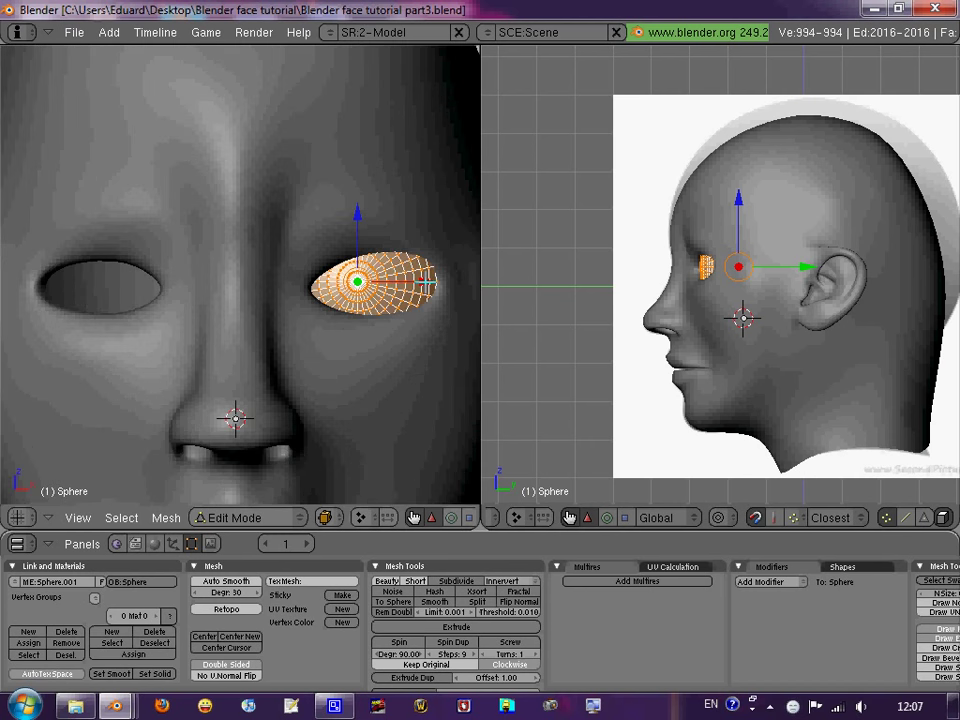
{"action": "left_click_drag", "start_coordinate": [430, 279], "coordinate": [418, 285]}
{"action": "left_click", "coordinate": [425, 285]}
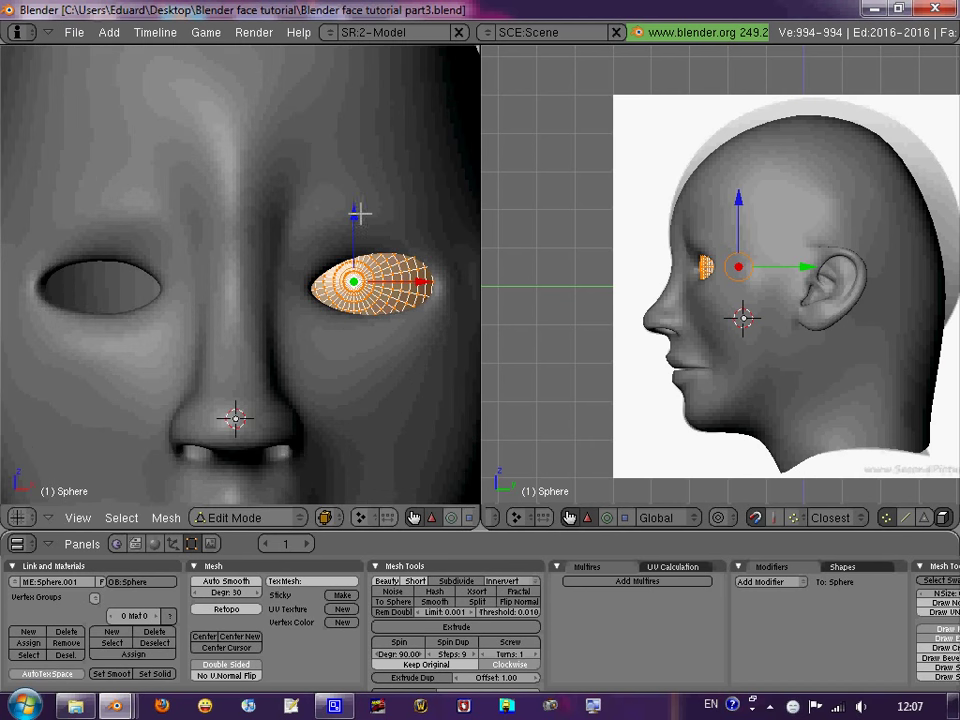
Rotate the eyeball mesh to fit the socket and return to Object Mode.
{"action": "key", "text": "r"}
{"action": "left_click", "coordinate": [407, 223]}
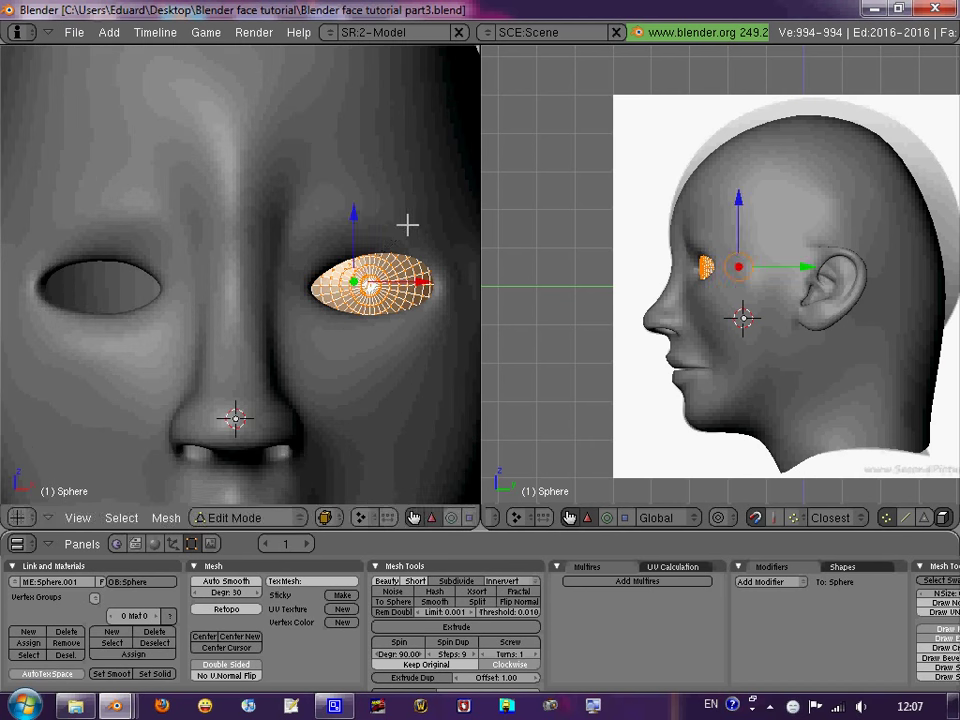
{"action": "mouse_move", "coordinate": [407, 223]}
{"action": "middle_mouse_down"}
{"action": "mouse_move", "coordinate": [292, 298]}
{"action": "mouse_move", "coordinate": [332, 268]}
{"action": "mouse_move", "coordinate": [268, 240]}
{"action": "mouse_move", "coordinate": [317, 231]}
{"action": "mouse_move", "coordinate": [290, 300]}
{"action": "middle_mouse_up"}
{"action": "key", "text": "Tab"}
Shade the eyeball smooth and re-enter its Edit Mode in front view.
{"action": "left_click", "coordinate": [126, 673]}
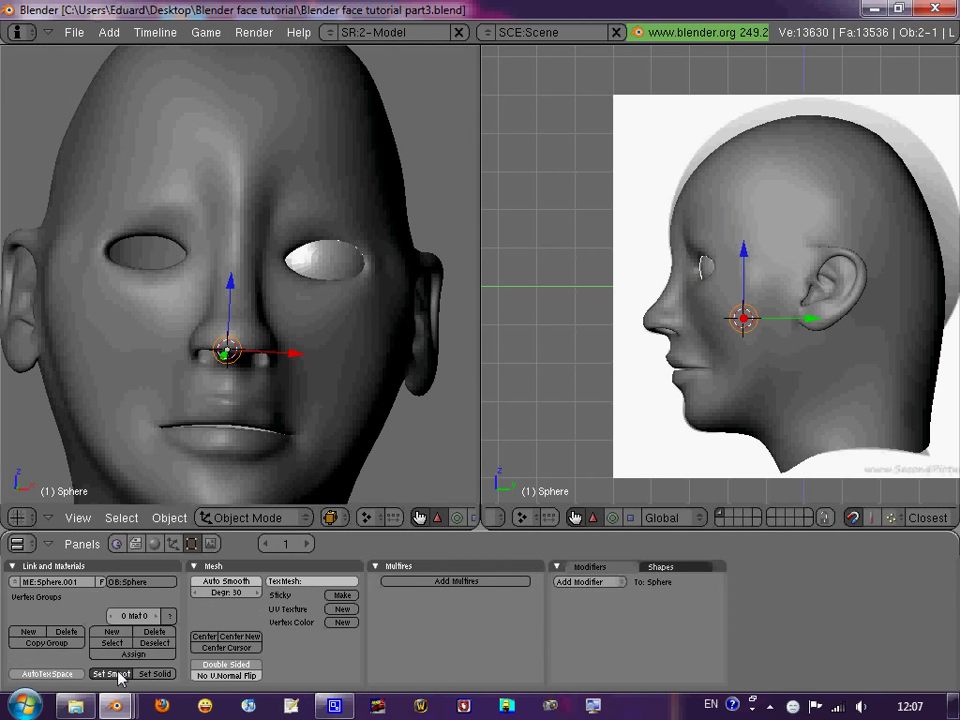
{"action": "mouse_move", "coordinate": [315, 204]}
{"action": "middle_mouse_down"}
{"action": "mouse_move", "coordinate": [197, 279]}
{"action": "mouse_move", "coordinate": [242, 300]}
{"action": "mouse_move", "coordinate": [279, 287]}
{"action": "mouse_move", "coordinate": [347, 216]}
{"action": "middle_mouse_up"}
{"action": "key", "text": "KP_1"}
{"action": "key", "text": "Tab"}
{"action": "scroll", "coordinate": [372, 230], "scroll_direction": "up", "scroll_amount": 4}
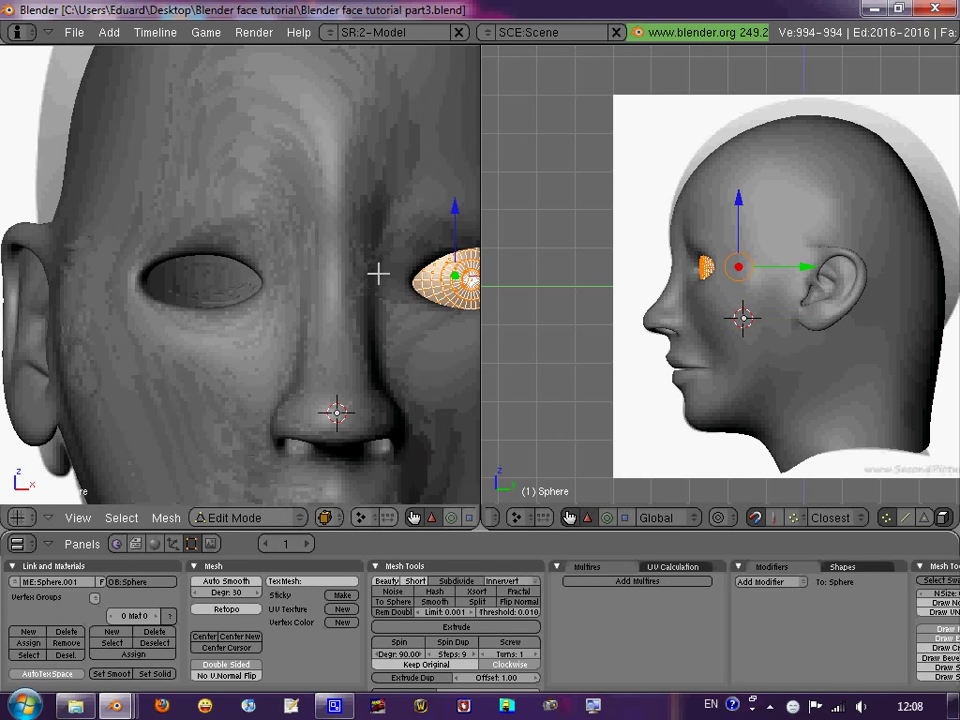
{"action": "key", "text": "Tab"}
{"action": "scroll", "coordinate": [247, 288], "scroll_direction": "down", "scroll_amount": 2}
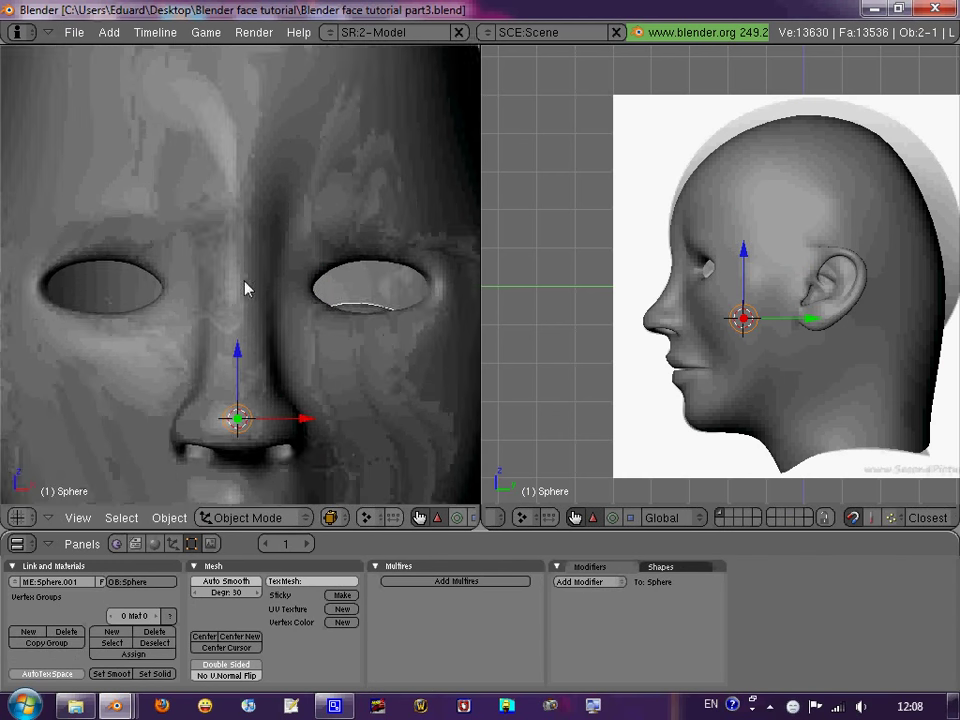
{"action": "key", "text": "KP_1"}
{"action": "key", "text": "Tab"}
Select all eyeball vertices and reposition the mesh, raising it into the socket.
{"action": "key", "text": "g"}
{"action": "key", "text": "x"}
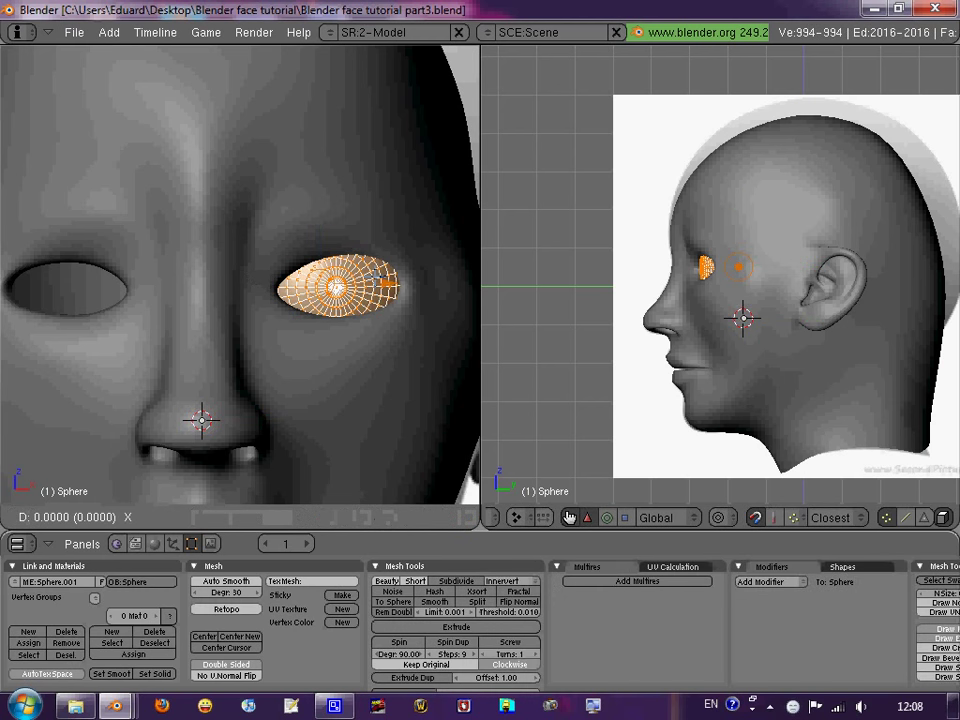
{"action": "key", "text": "Escape"}
{"action": "key", "text": "a"}
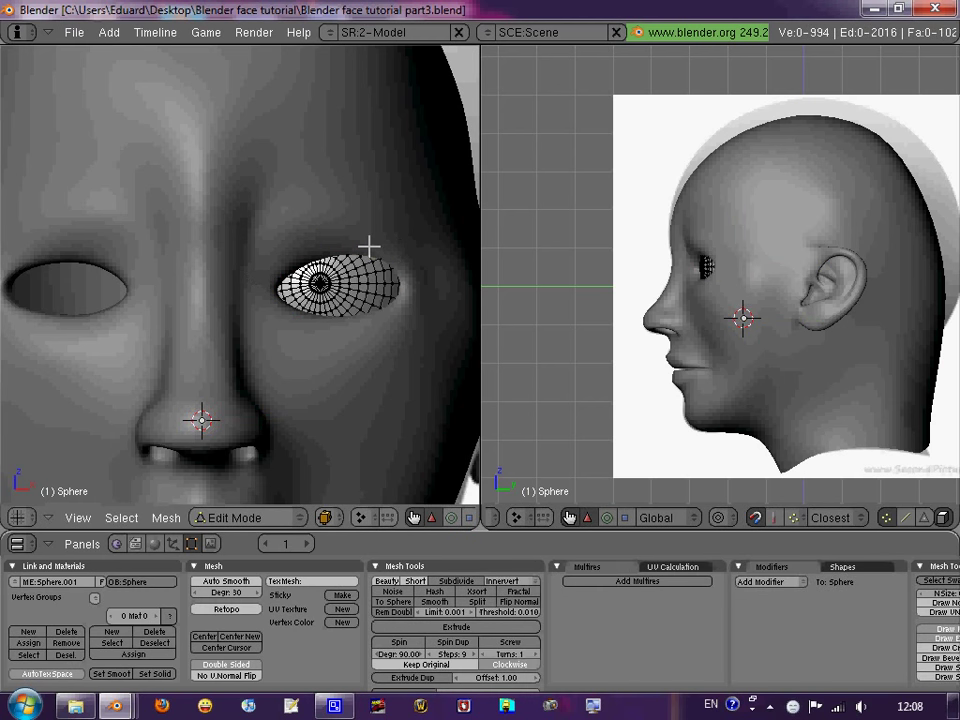
{"action": "key", "text": "a"}
{"action": "scroll", "coordinate": [373, 251], "scroll_direction": "up", "scroll_amount": 2}
{"action": "key", "text": "g"}
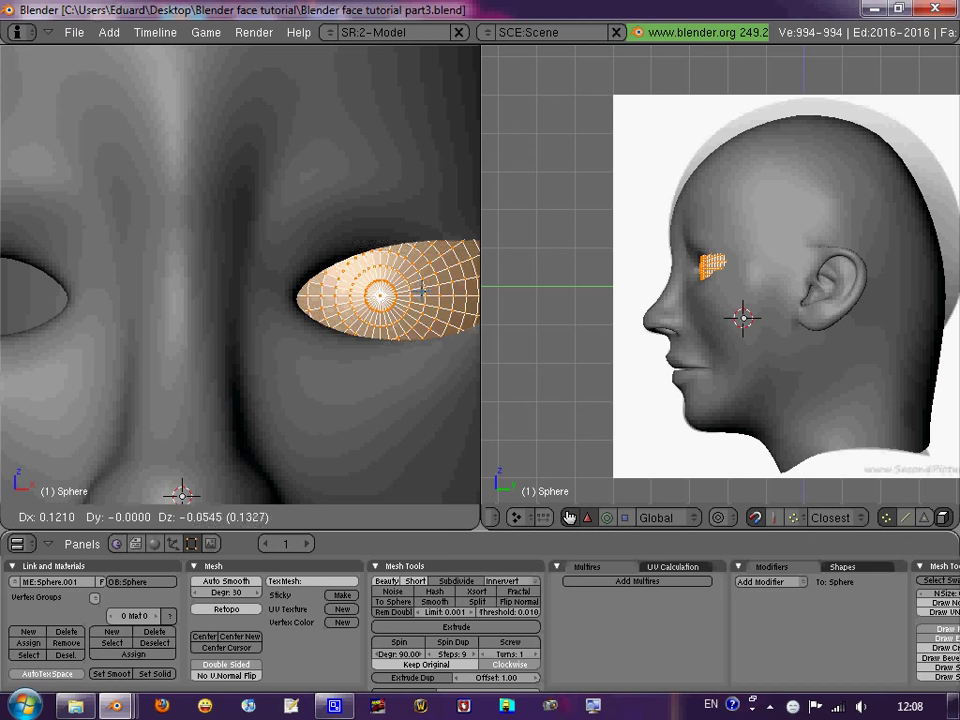
{"action": "left_click", "coordinate": [417, 291]}
{"action": "scroll", "coordinate": [417, 291], "scroll_direction": "up", "scroll_amount": 1}
{"action": "middle_click_drag", "start_coordinate": [417, 291], "coordinate": [257, 297], "text": "shift"}
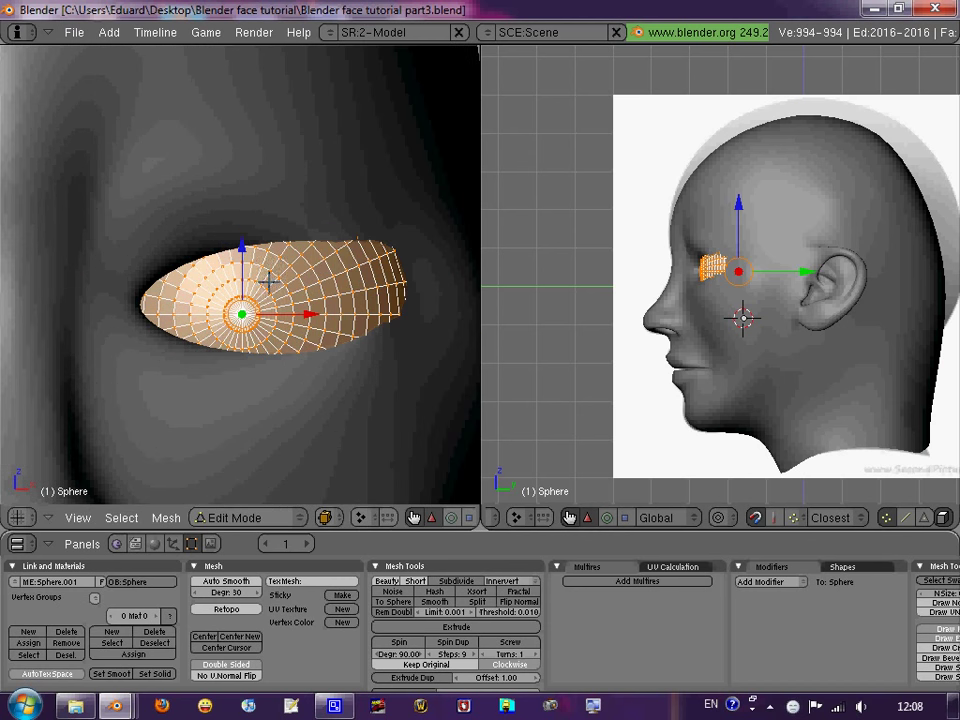
{"action": "key", "text": "g"}
{"action": "left_click", "coordinate": [270, 263]}
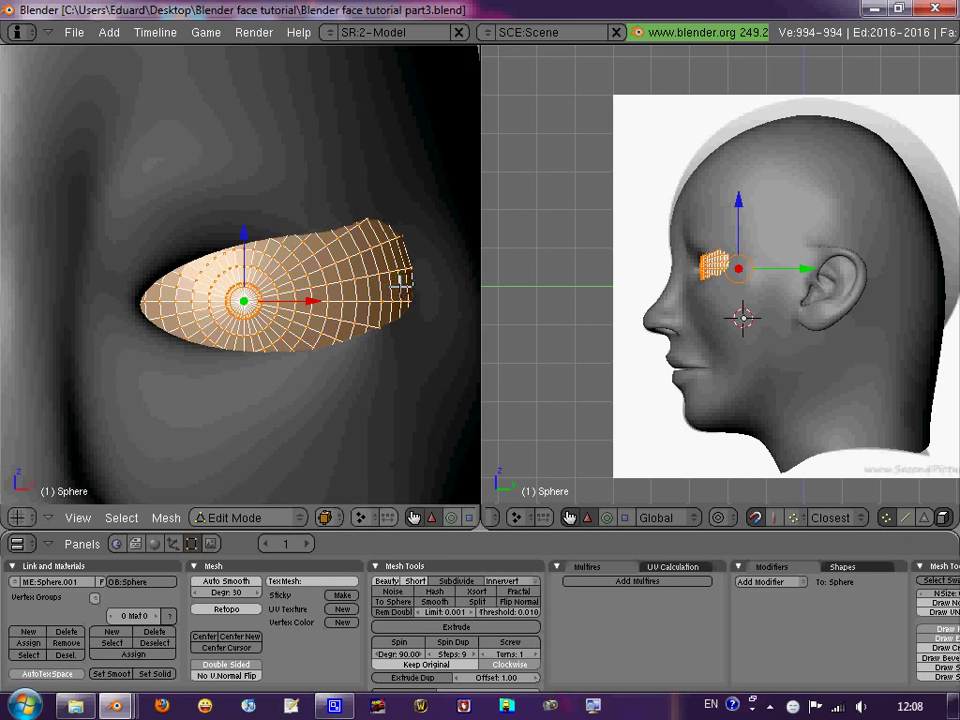
Delete the selected rear vertices of the eyeball.
{"action": "key", "text": "a"}
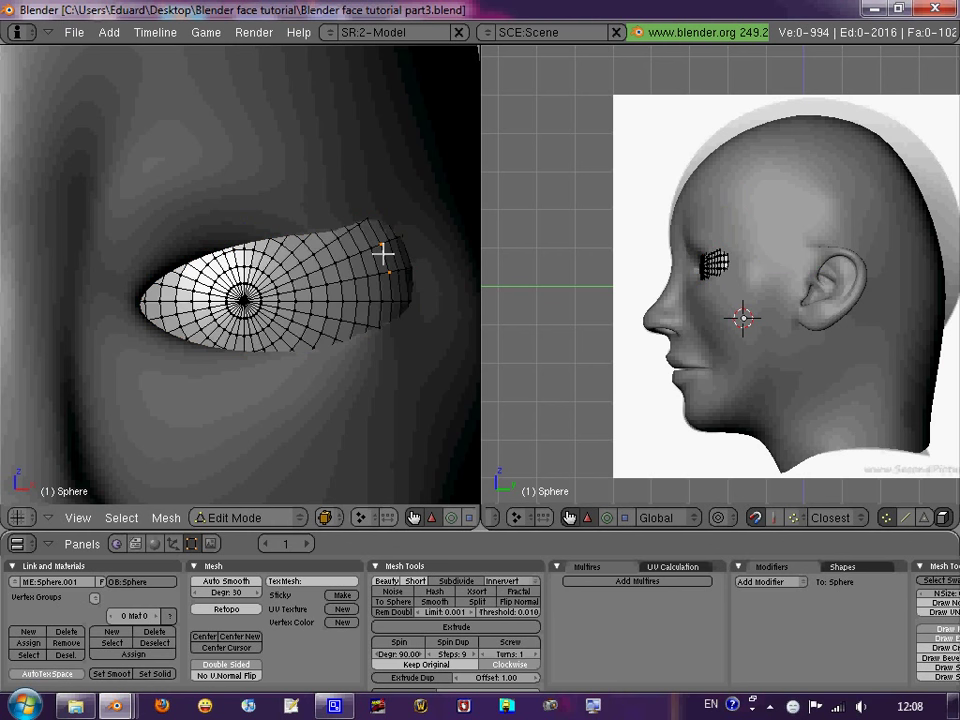
{"action": "key", "text": "x"}
{"action": "left_click", "coordinate": [390, 255]}
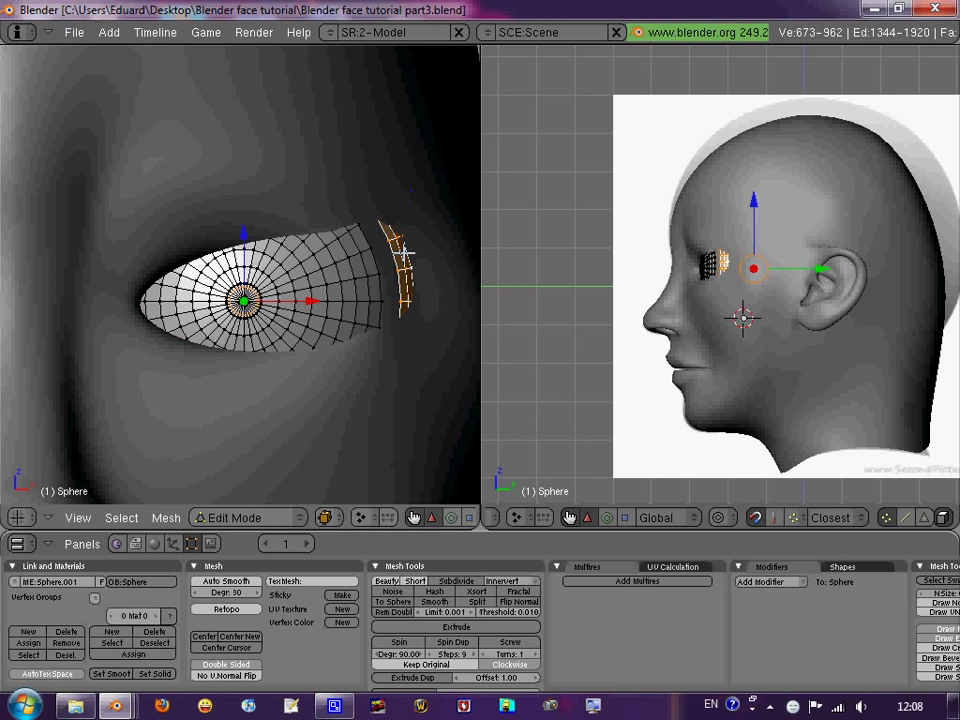
{"action": "key", "text": "x"}
{"action": "left_click", "coordinate": [395, 253]}
Select a vertex of the face mesh near the eyeball.
{"action": "key", "text": "Tab"}
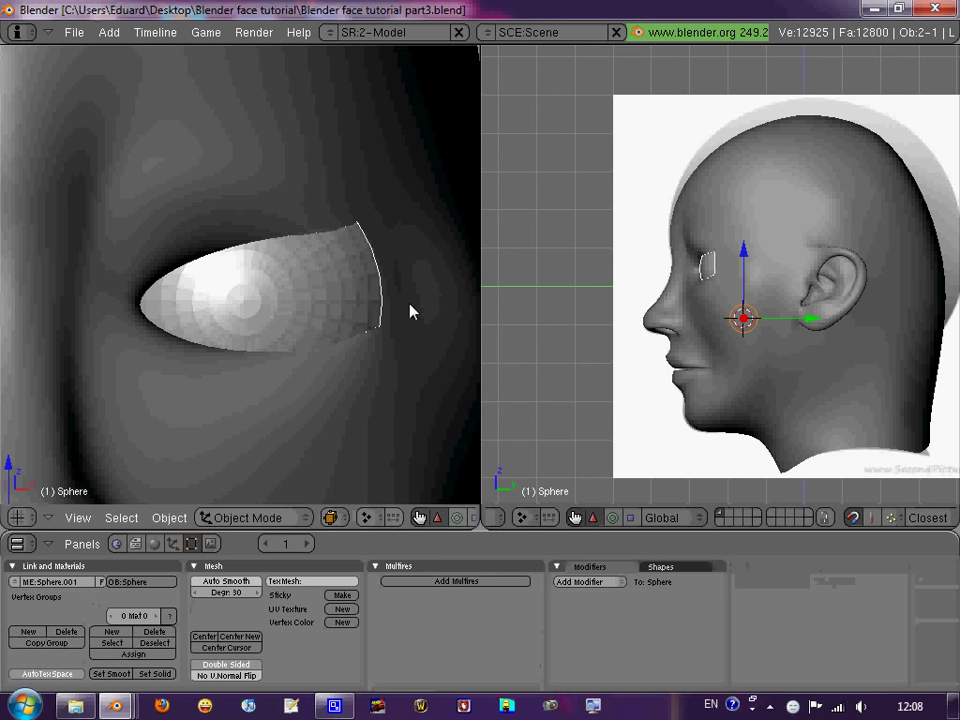
{"action": "right_click", "coordinate": [409, 311]}
{"action": "key", "text": "Tab"}
{"action": "scroll", "coordinate": [720, 275], "scroll_direction": "up", "scroll_amount": 3}
{"action": "scroll", "coordinate": [720, 275], "scroll_direction": "up", "scroll_amount": 2}
{"action": "scroll", "coordinate": [720, 275], "scroll_direction": "up", "scroll_amount": 2}
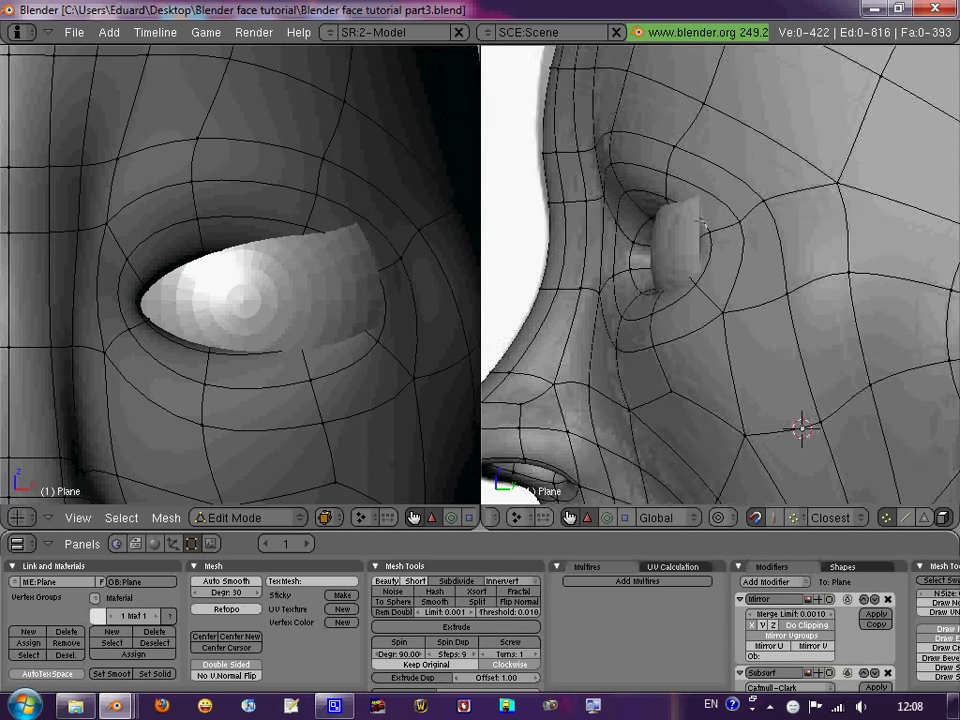
{"action": "right_click", "coordinate": [716, 210]}
{"action": "key", "text": "Tab"}
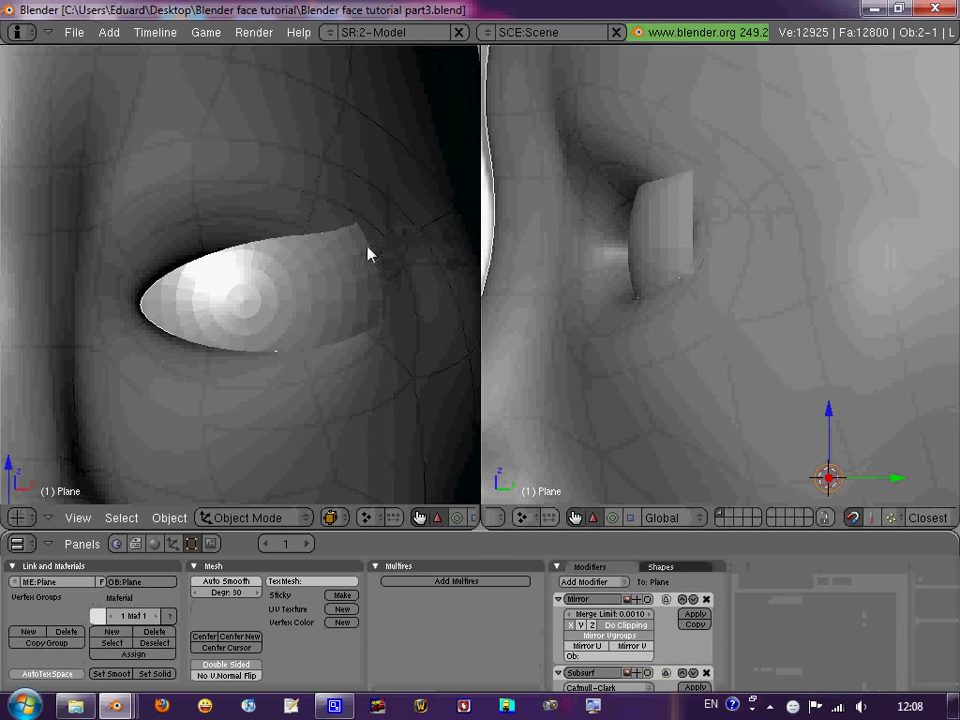
Try deleting eyeball faces and top vertices, undoing both deletions.
{"action": "right_click", "coordinate": [370, 255]}
{"action": "key", "text": "Tab"}
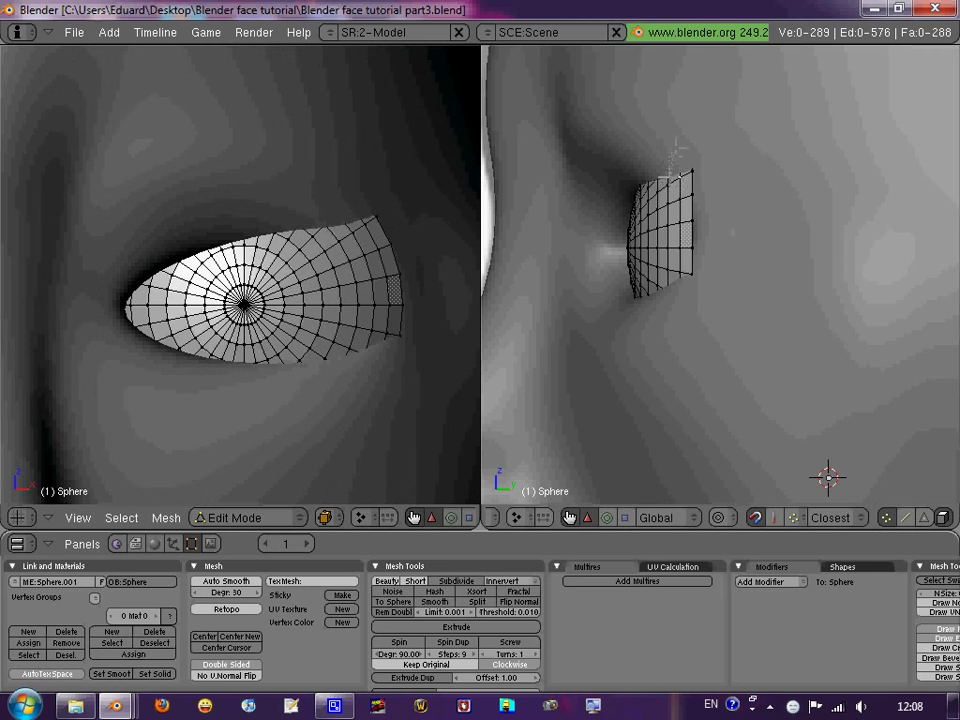
{"action": "key", "text": "x"}
{"action": "key", "text": "Return"}
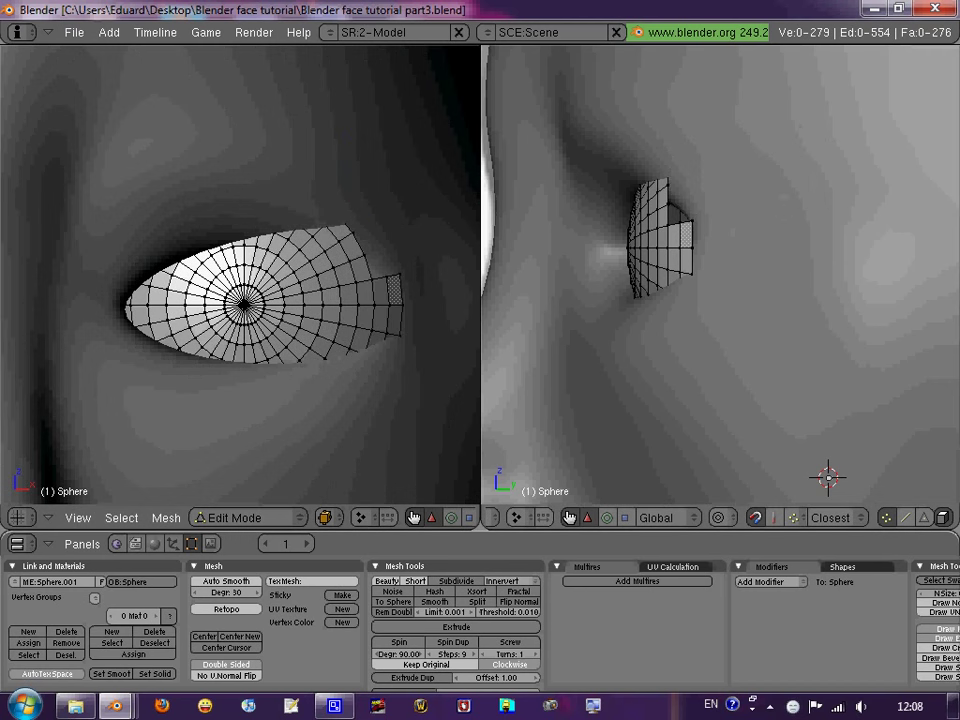
{"action": "key", "text": "ctrl+z"}
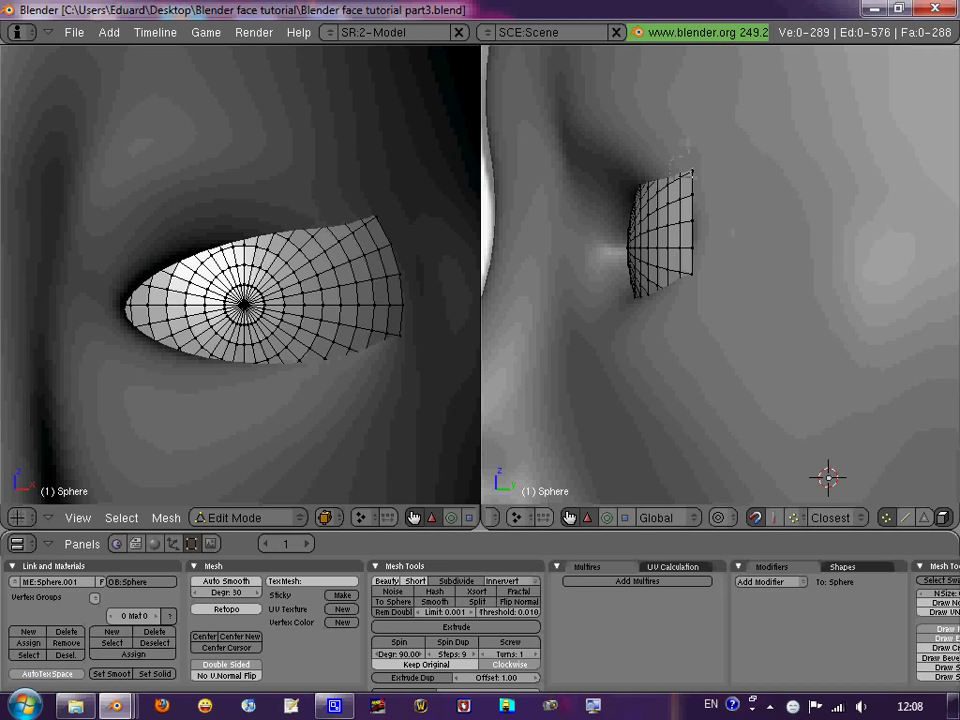
{"action": "key", "text": "x"}
{"action": "key", "text": "Return"}
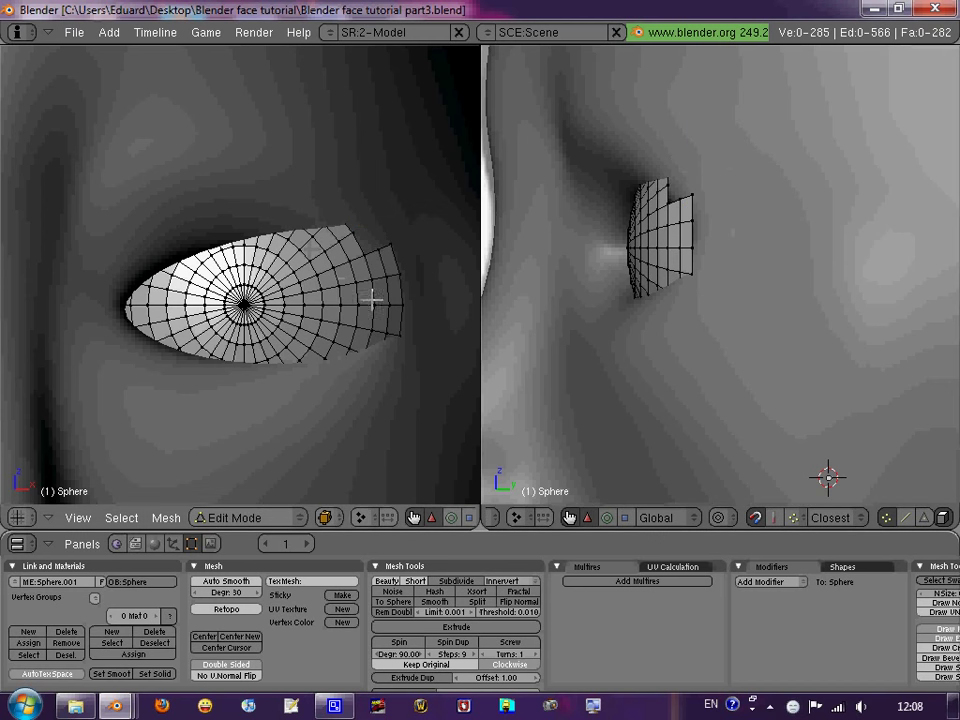
{"action": "key", "text": "Tab"}
{"action": "key", "text": "Tab"}
{"action": "key", "text": "ctrl+z"}
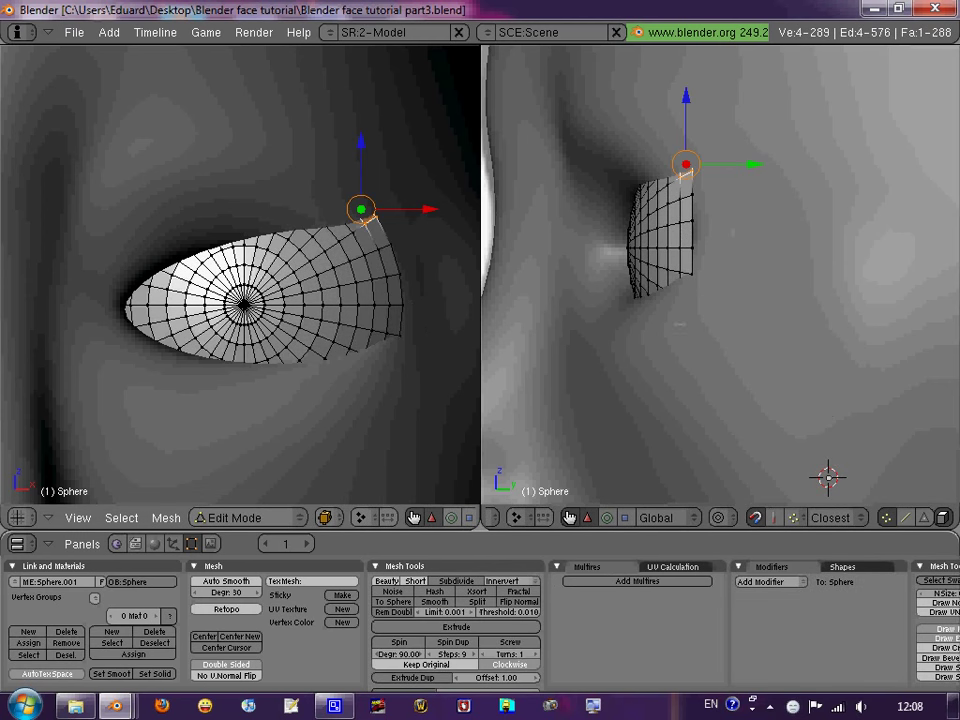
Move the face mesh's eyelid vertex back around the eyeball.
{"action": "key", "text": "Tab"}
{"action": "right_click", "coordinate": [677, 300]}
{"action": "key", "text": "Tab"}
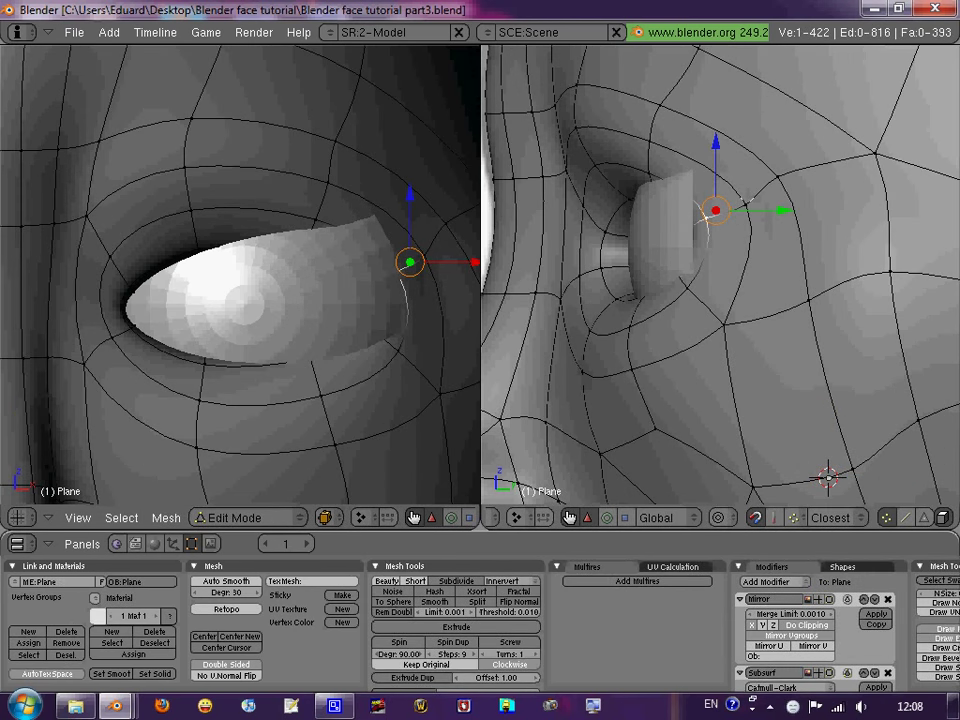
{"action": "key", "text": "g"}
{"action": "key", "text": "Return"}
{"action": "key", "text": "Tab"}
{"action": "scroll", "coordinate": [354, 257], "scroll_direction": "down", "scroll_amount": 3}
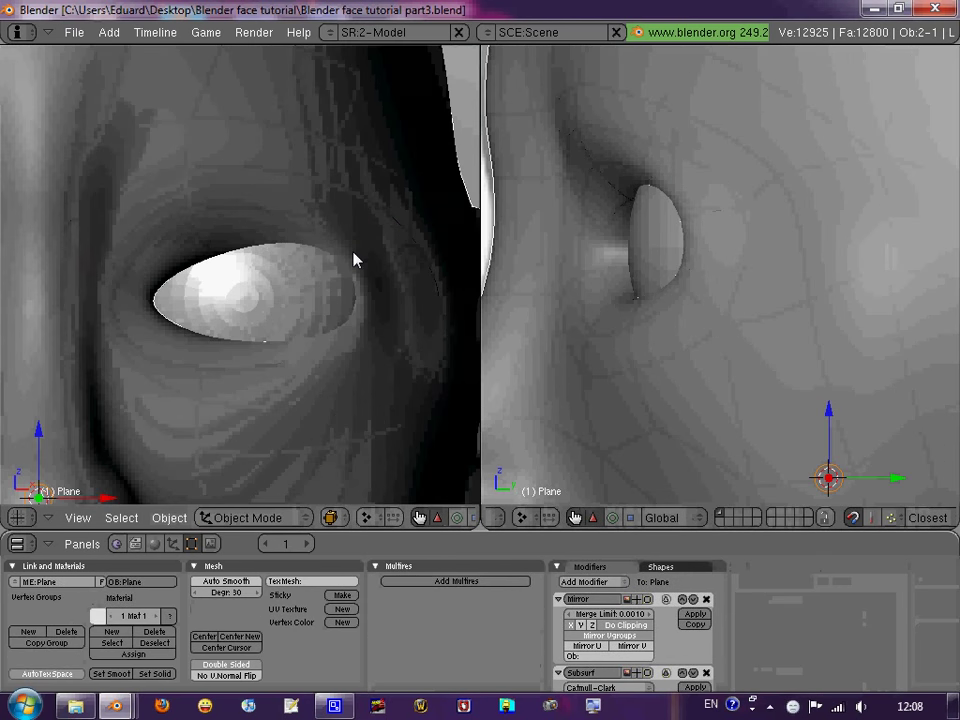
{"action": "scroll", "coordinate": [261, 315], "scroll_direction": "down", "scroll_amount": 2}
Give the eyeball smooth shading and push it backward into the socket.
{"action": "right_click", "coordinate": [261, 315]}
{"action": "left_click", "coordinate": [120, 674]}
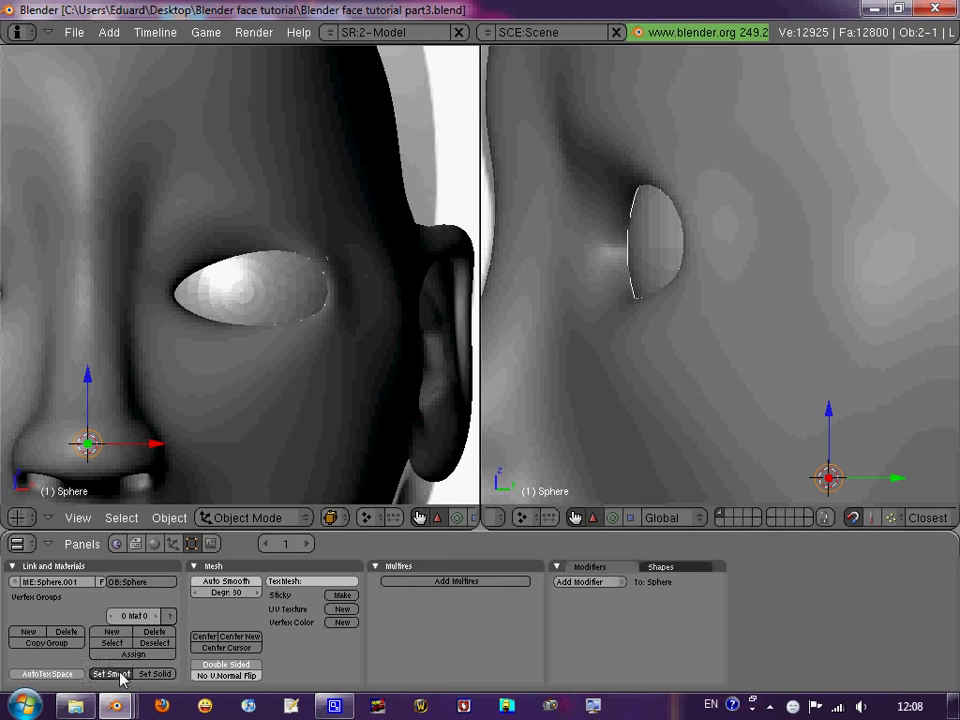
{"action": "key", "text": "a"}
{"action": "scroll", "coordinate": [282, 318], "scroll_direction": "down", "scroll_amount": 3}
{"action": "mouse_move", "coordinate": [242, 326]}
{"action": "middle_mouse_down"}
{"action": "mouse_move", "coordinate": [197, 336]}
{"action": "mouse_move", "coordinate": [268, 336]}
{"action": "mouse_move", "coordinate": [225, 321]}
{"action": "middle_mouse_up"}
{"action": "scroll", "coordinate": [225, 320], "scroll_direction": "up", "scroll_amount": 4}
{"action": "right_click", "coordinate": [225, 311]}
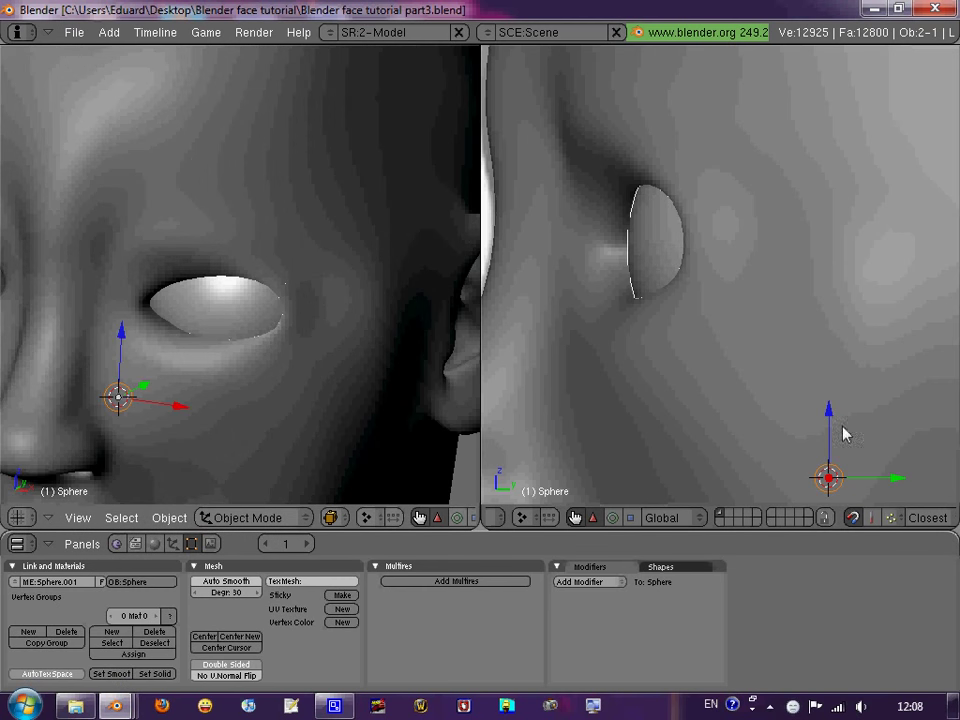
{"action": "left_click_drag", "start_coordinate": [896, 480], "coordinate": [893, 481]}
{"action": "left_click", "coordinate": [896, 480]}
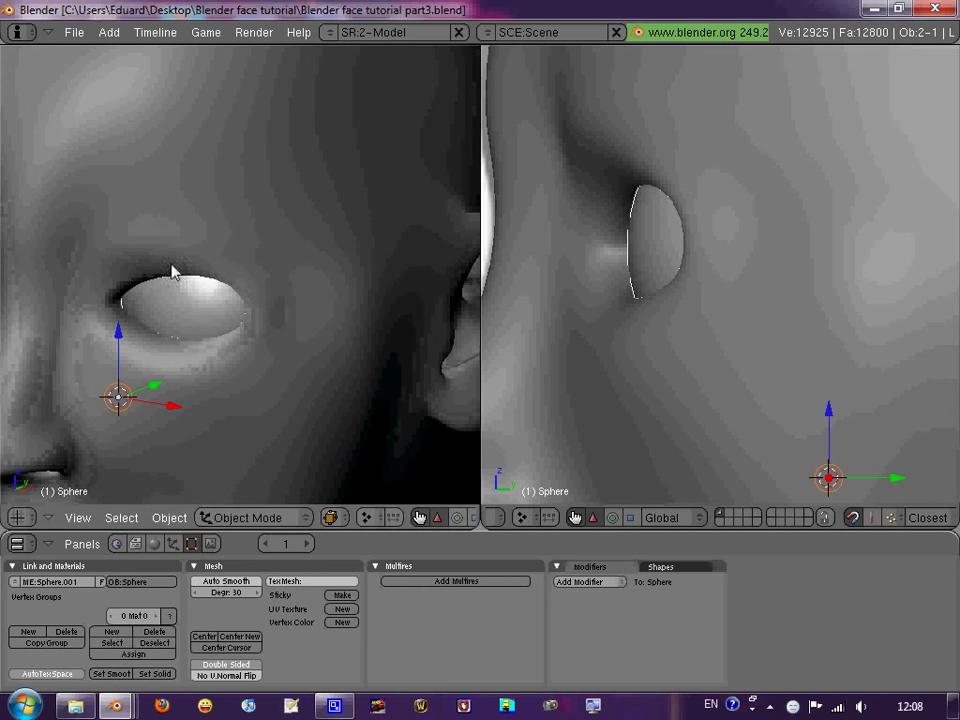
Tuck the head's eye-corner face inward along Y around the eyeball.
{"action": "right_click", "coordinate": [171, 270]}
{"action": "key", "text": "Tab"}
{"action": "middle_click_drag", "start_coordinate": [171, 270], "coordinate": [386, 334], "text": "shift"}
{"action": "key", "text": "a"}
{"action": "scroll", "coordinate": [326, 320], "scroll_direction": "up", "scroll_amount": 2}
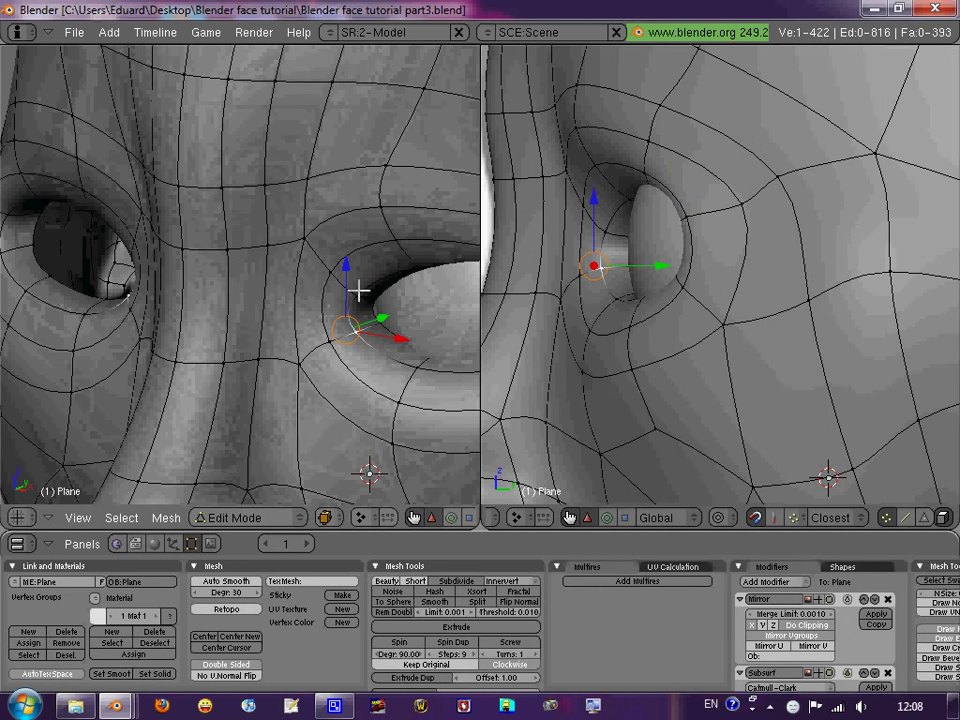
{"action": "right_click", "coordinate": [360, 305]}
{"action": "key", "text": "g"}
{"action": "key", "text": "y"}
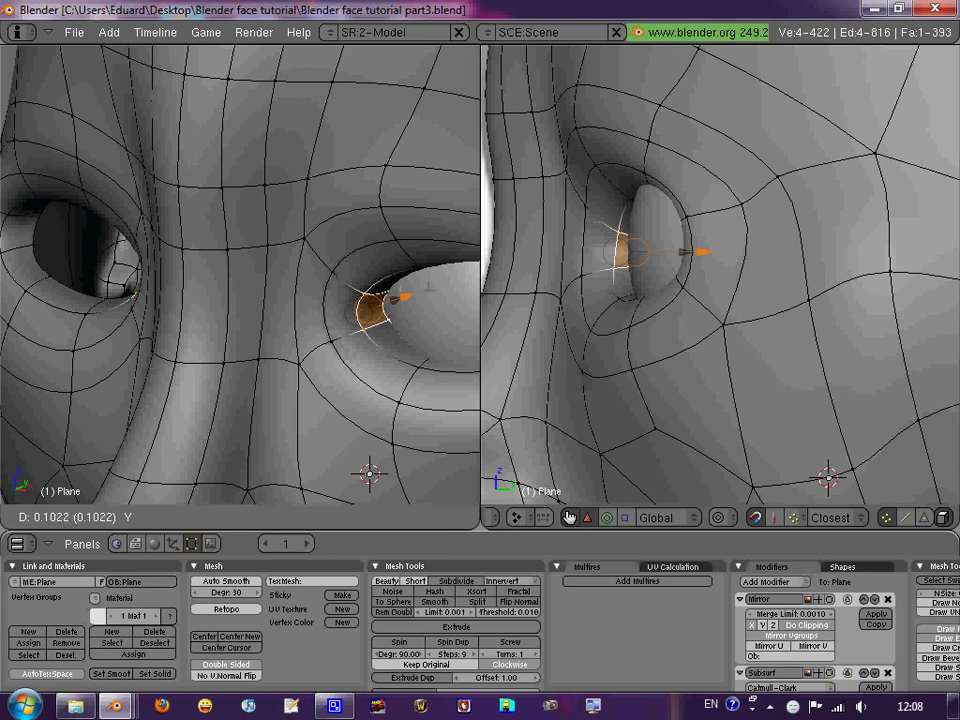
{"action": "left_click", "coordinate": [432, 288]}
{"action": "key", "text": "Tab"}
{"action": "scroll", "coordinate": [321, 317], "scroll_direction": "down", "scroll_amount": 4}
{"action": "mouse_move", "coordinate": [321, 317]}
{"action": "middle_mouse_down"}
{"action": "mouse_move", "coordinate": [386, 306]}
{"action": "mouse_move", "coordinate": [307, 327]}
{"action": "middle_mouse_up"}
{"action": "key", "text": "KP_1"}
Select the eyeball and zoom in on it from the front view.
{"action": "scroll", "coordinate": [776, 336], "scroll_direction": "up", "scroll_amount": 2}
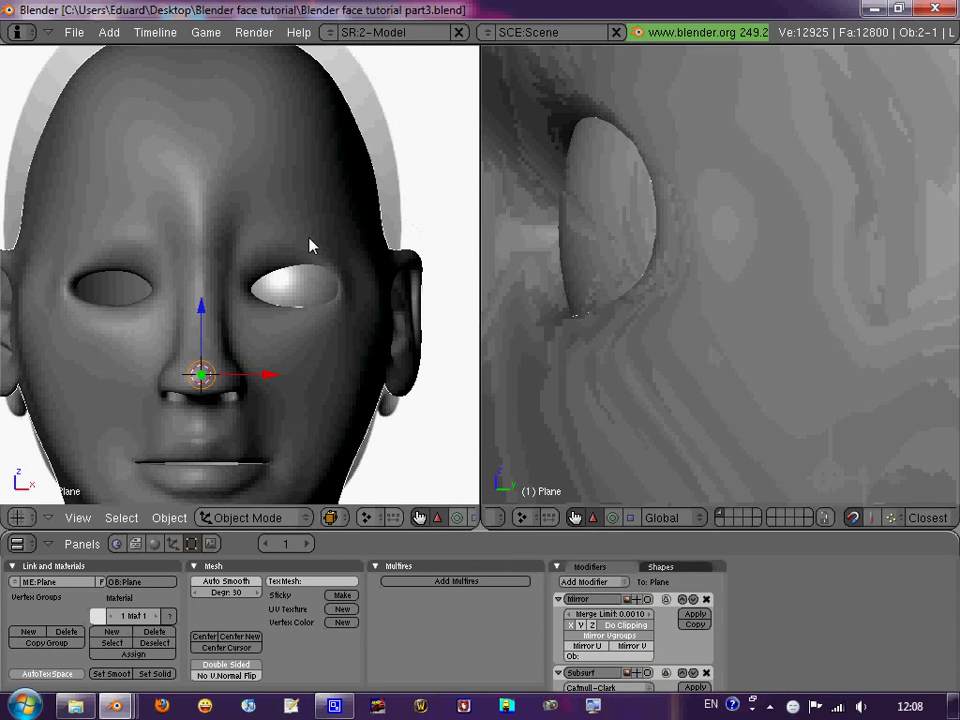
{"action": "scroll", "coordinate": [336, 298], "scroll_direction": "up", "scroll_amount": 3}
{"action": "right_click", "coordinate": [336, 298]}
{"action": "key", "text": "g"}
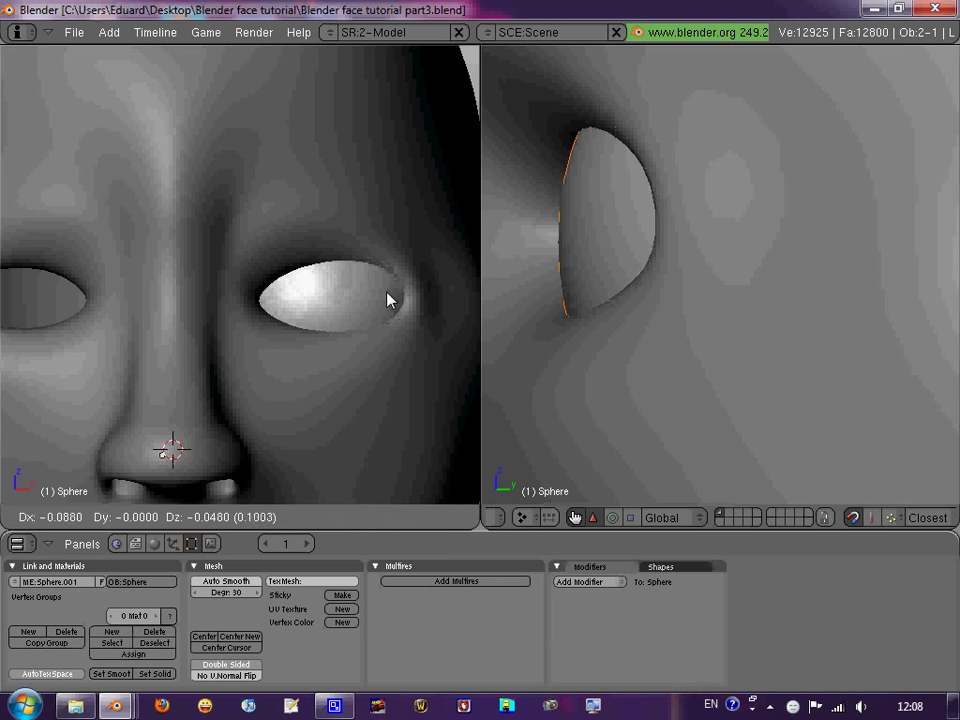
{"action": "key", "text": "Escape"}
{"action": "key", "text": "Tab"}
{"action": "scroll", "coordinate": [308, 367], "scroll_direction": "down", "scroll_amount": 3}
{"action": "mouse_move", "coordinate": [308, 367]}
{"action": "middle_mouse_down"}
{"action": "mouse_move", "coordinate": [240, 370]}
{"action": "mouse_move", "coordinate": [146, 339]}
{"action": "mouse_move", "coordinate": [258, 322]}
{"action": "mouse_move", "coordinate": [204, 354]}
{"action": "mouse_move", "coordinate": [272, 360]}
{"action": "mouse_move", "coordinate": [281, 233]}
{"action": "mouse_move", "coordinate": [120, 270]}
{"action": "middle_mouse_up"}
{"action": "key", "text": "Tab"}
{"action": "key", "text": "Tab"}
{"action": "key", "text": "KP_1"}
{"action": "scroll", "coordinate": [281, 233], "scroll_direction": "up", "scroll_amount": 3}
{"action": "scroll", "coordinate": [281, 233], "scroll_direction": "up", "scroll_amount": 2}
{"action": "scroll", "coordinate": [263, 289], "scroll_direction": "up", "scroll_amount": 3}
Shift the whole eyeball mesh slightly up and right within the opening.
{"action": "key", "text": "a"}
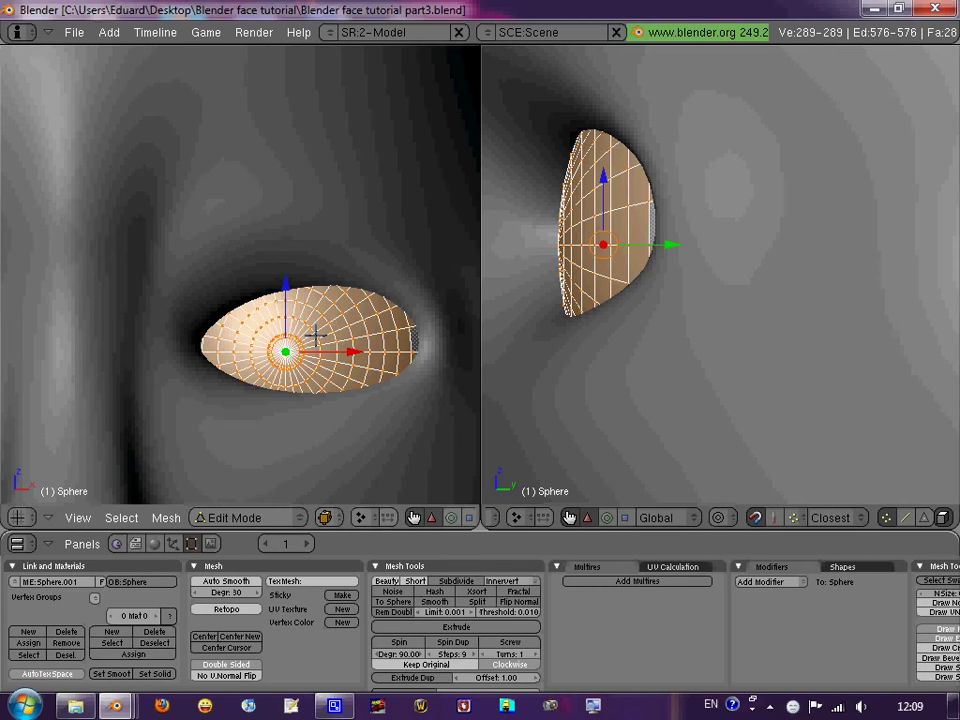
{"action": "key", "text": "g"}
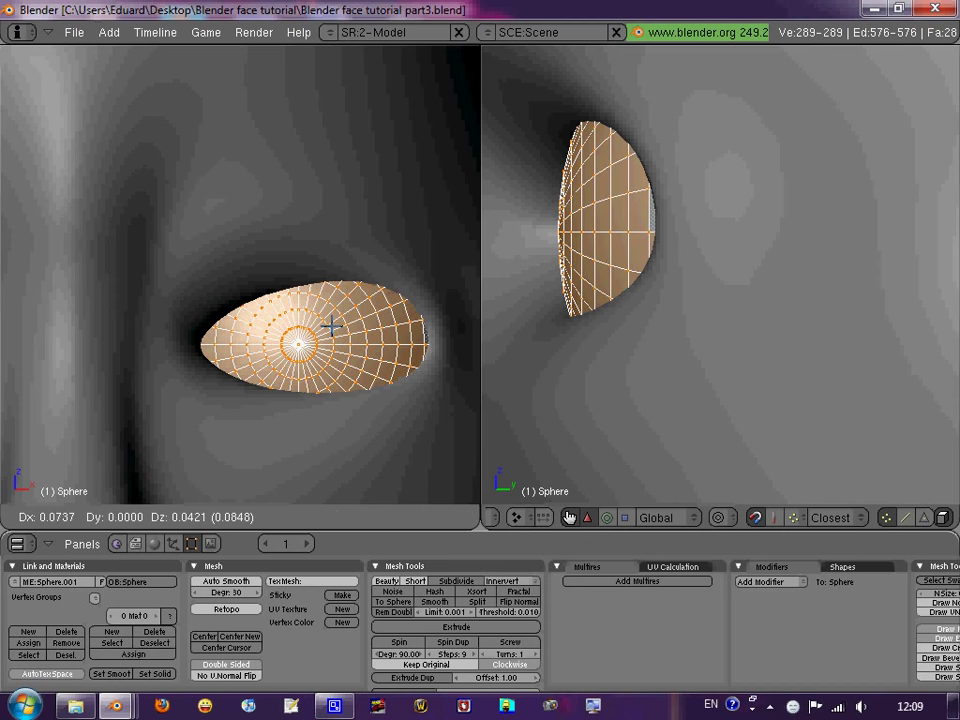
{"action": "left_click", "coordinate": [320, 331]}
{"action": "key", "text": "Tab"}
{"action": "scroll", "coordinate": [190, 370], "scroll_direction": "down", "scroll_amount": 5}
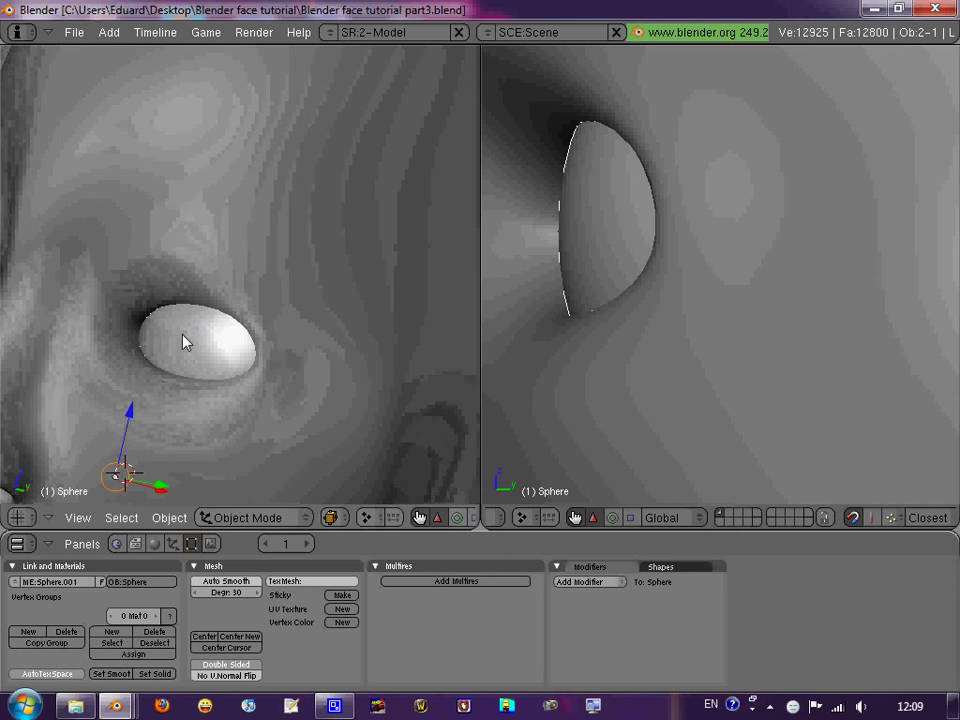
{"action": "scroll", "coordinate": [214, 332], "scroll_direction": "down", "scroll_amount": 4}
{"action": "middle_click_drag", "start_coordinate": [214, 332], "coordinate": [270, 345]}
{"action": "key", "text": "KP_1"}
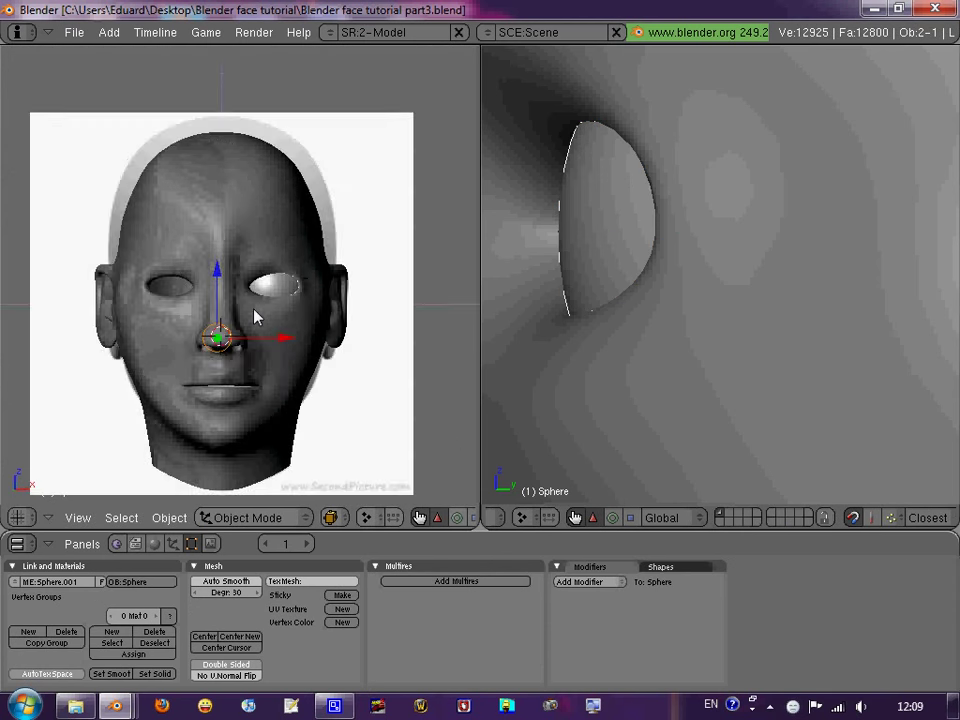
Nudge the eyeball mesh slightly down-left to centre it in the opening.
{"action": "key", "text": "Tab"}
{"action": "scroll", "coordinate": [272, 300], "scroll_direction": "up", "scroll_amount": 4}
{"action": "scroll", "coordinate": [358, 288], "scroll_direction": "up", "scroll_amount": 2}
{"action": "key", "text": "g"}
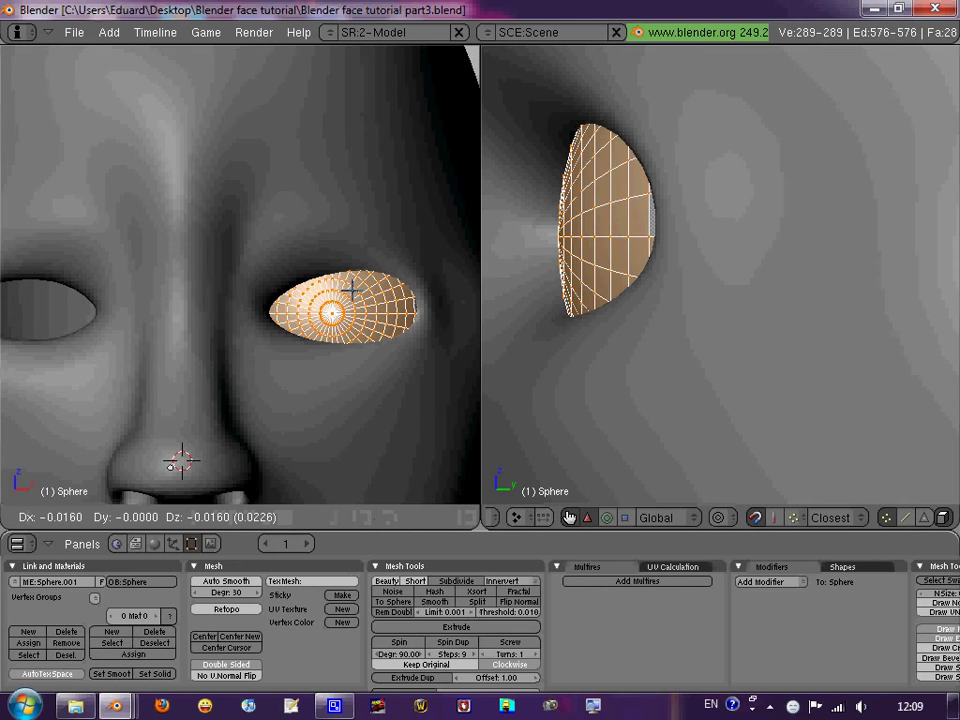
{"action": "left_click", "coordinate": [350, 300]}
{"action": "key", "text": "Tab"}
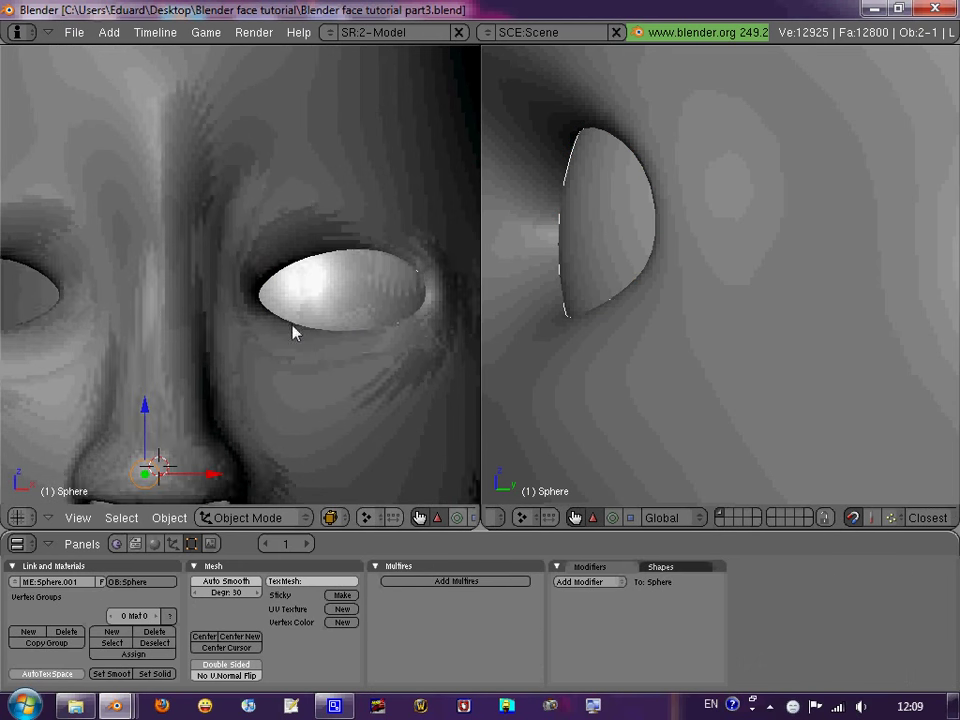
{"action": "key", "text": "Tab"}
{"action": "scroll", "coordinate": [296, 330], "scroll_direction": "up", "scroll_amount": 4}
Duplicate the eyeball's central iris disc and pull the copy forward along Y.
{"action": "key", "text": "a"}
{"action": "scroll", "coordinate": [330, 382], "scroll_direction": "up", "scroll_amount": 1}
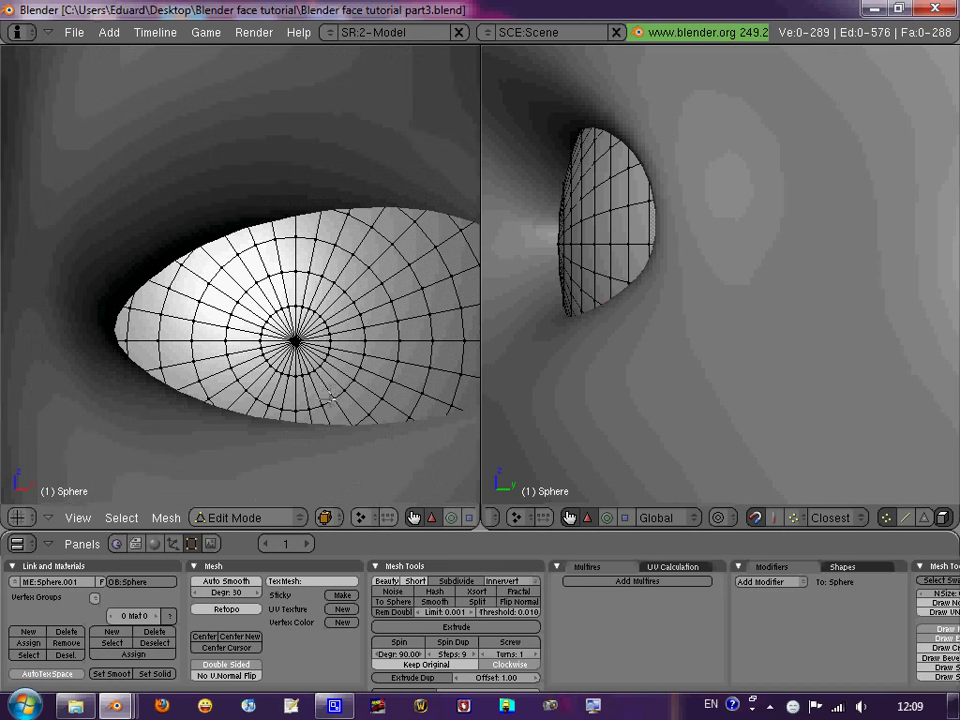
{"action": "right_click", "coordinate": [245, 298], "text": "alt"}
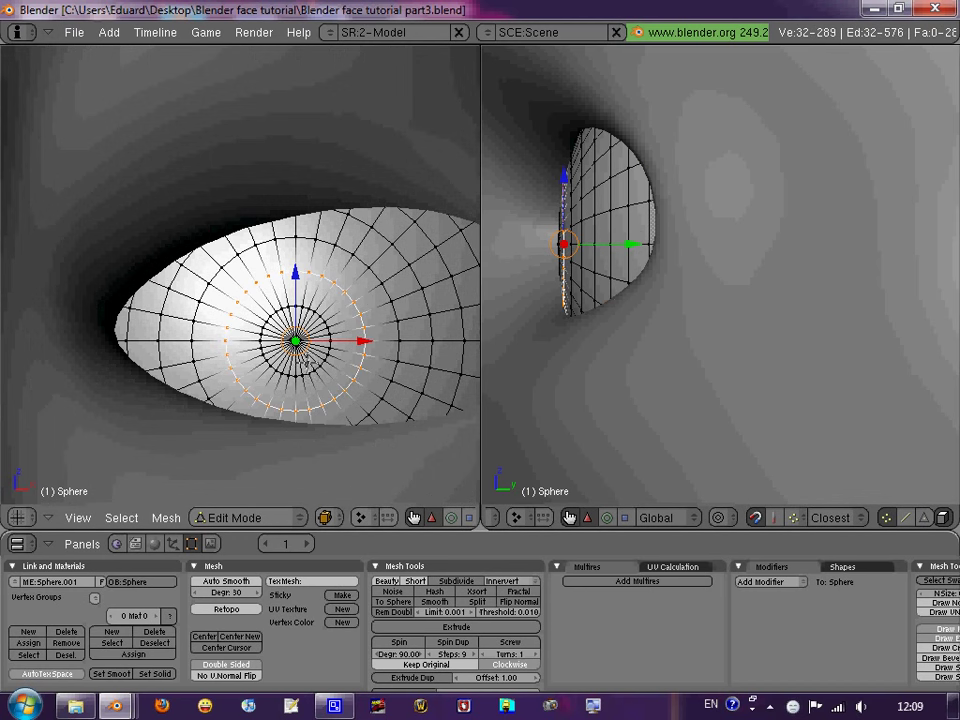
{"action": "key", "text": "ctrl+KP_Add"}
{"action": "key", "text": "ctrl+KP_Add"}
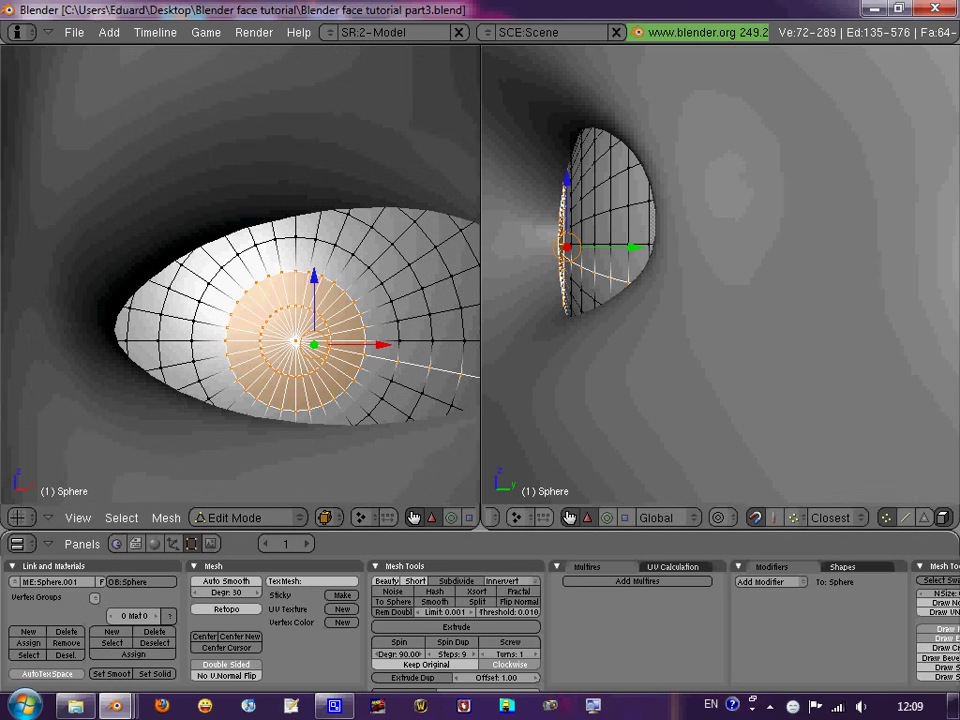
{"action": "key", "text": "ctrl+KP_Subtract"}
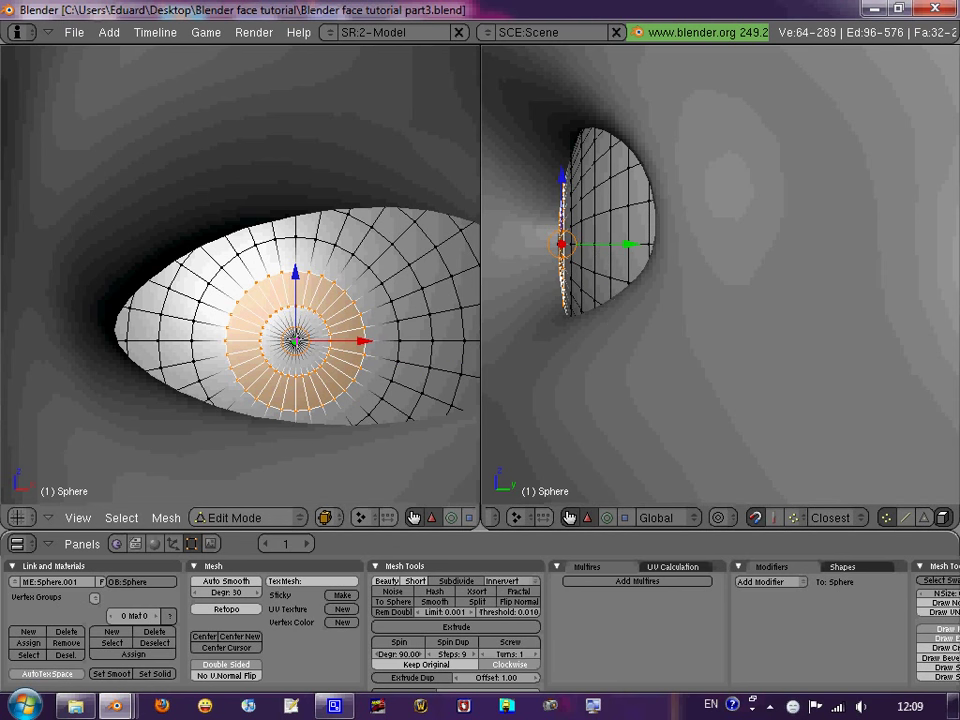
{"action": "key", "text": "ctrl+KP_Add"}
{"action": "key", "text": "g"}
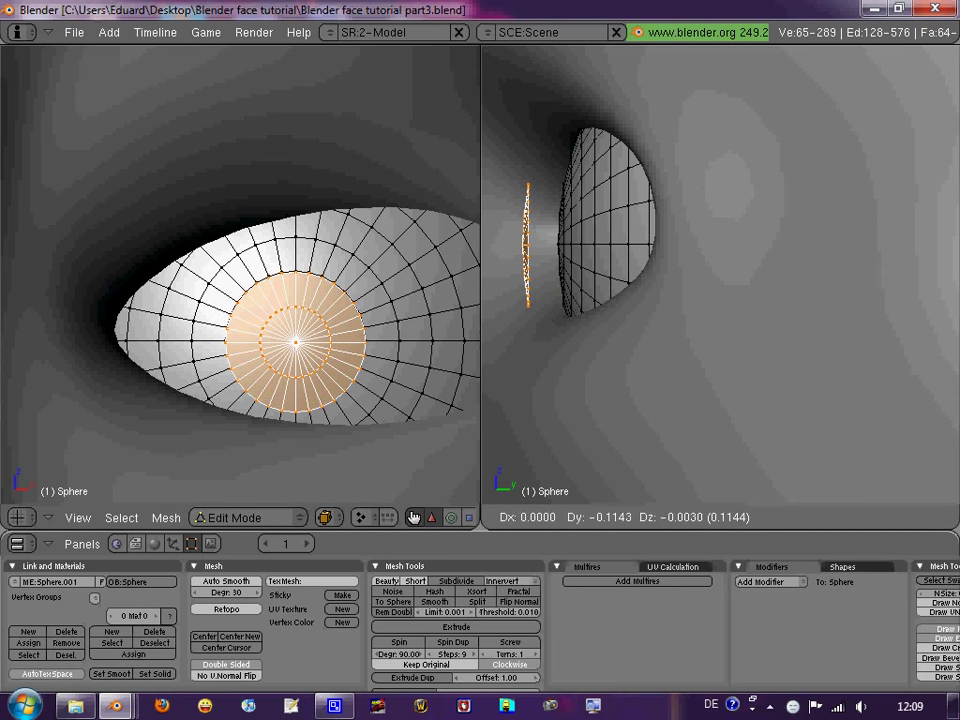
{"action": "key", "text": "y"}
{"action": "left_click", "coordinate": [628, 213]}
Select the vertex ring around the iris and show the face mesh as wireframe.
{"action": "key", "text": "a"}
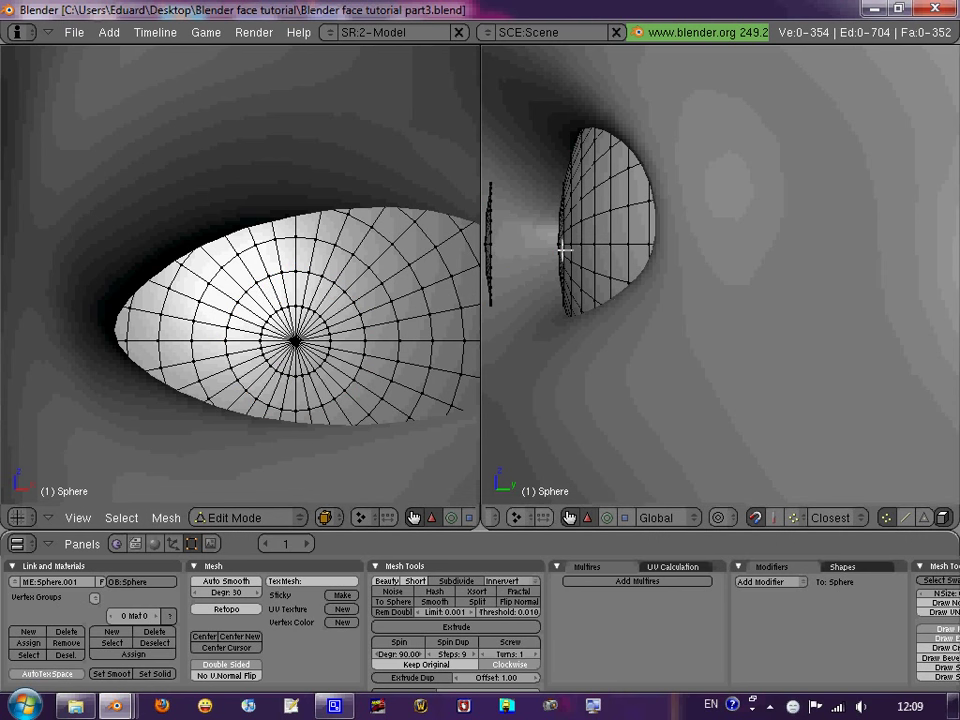
{"action": "right_click", "coordinate": [565, 249], "text": "alt"}
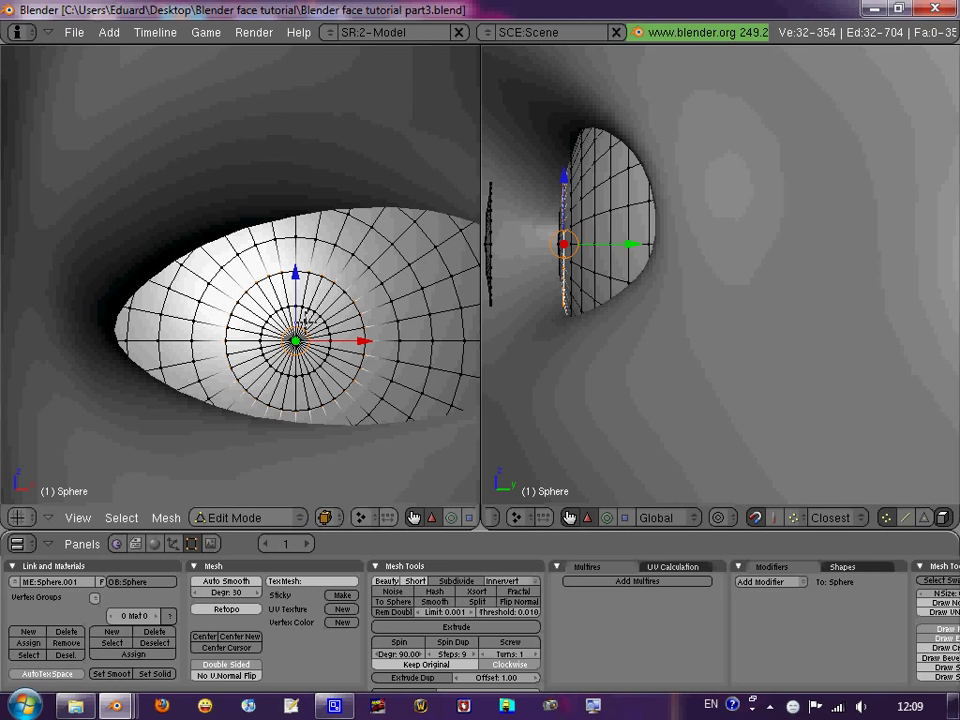
{"action": "key", "text": "z"}
{"action": "key", "text": "z"}
{"action": "key", "text": "z"}
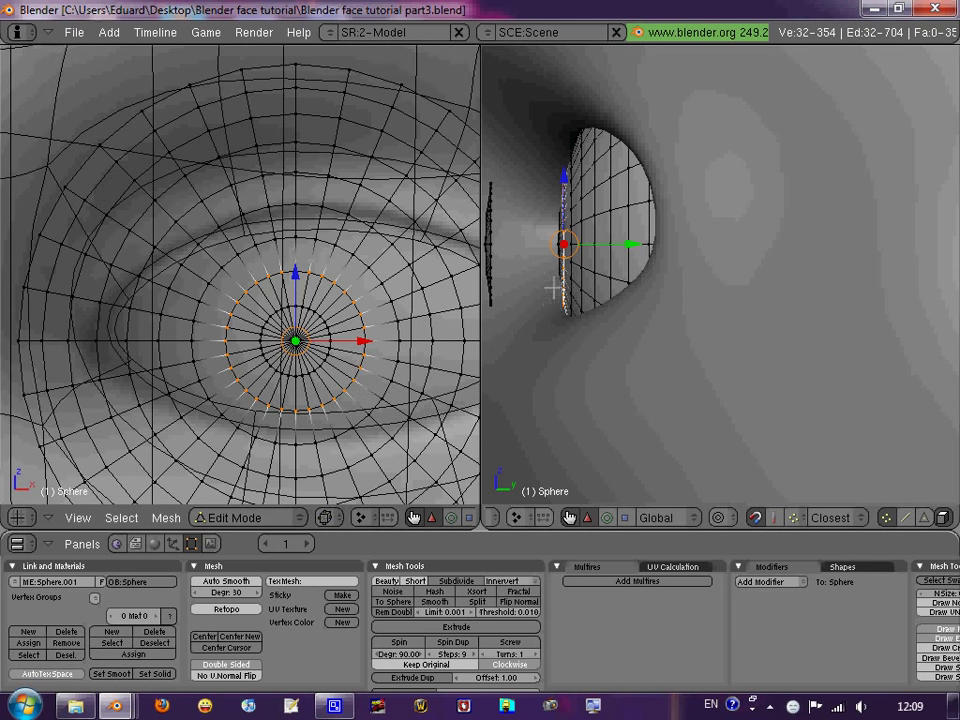
{"action": "key", "text": "z"}
Select the whole iris disc and flatten it to zero depth along Y.
{"action": "left_click", "coordinate": [490, 240]}
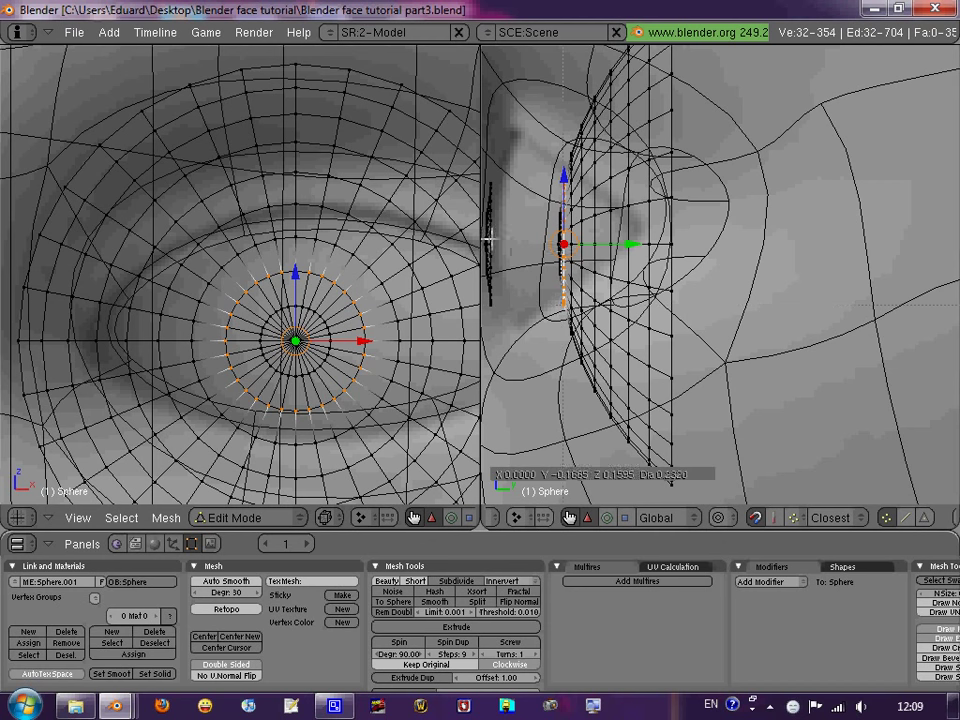
{"action": "key", "text": "ctrl+l"}
{"action": "key", "text": "z"}
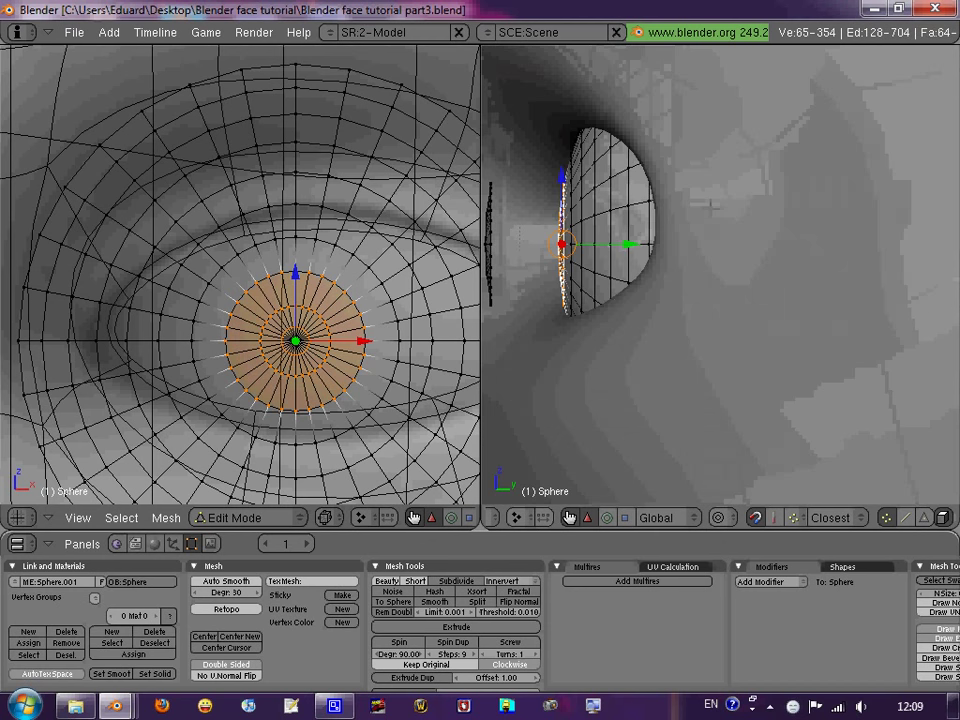
{"action": "key", "text": "s"}
{"action": "key", "text": "z"}
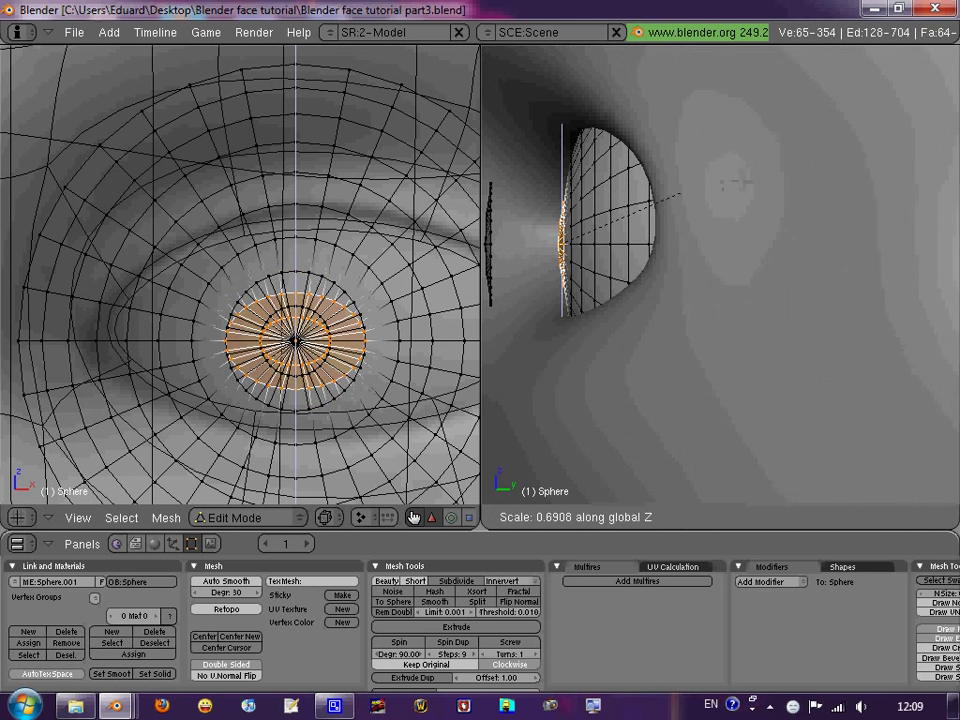
{"action": "key", "text": "y"}
{"action": "key", "text": "0"}
{"action": "key", "text": "Return"}
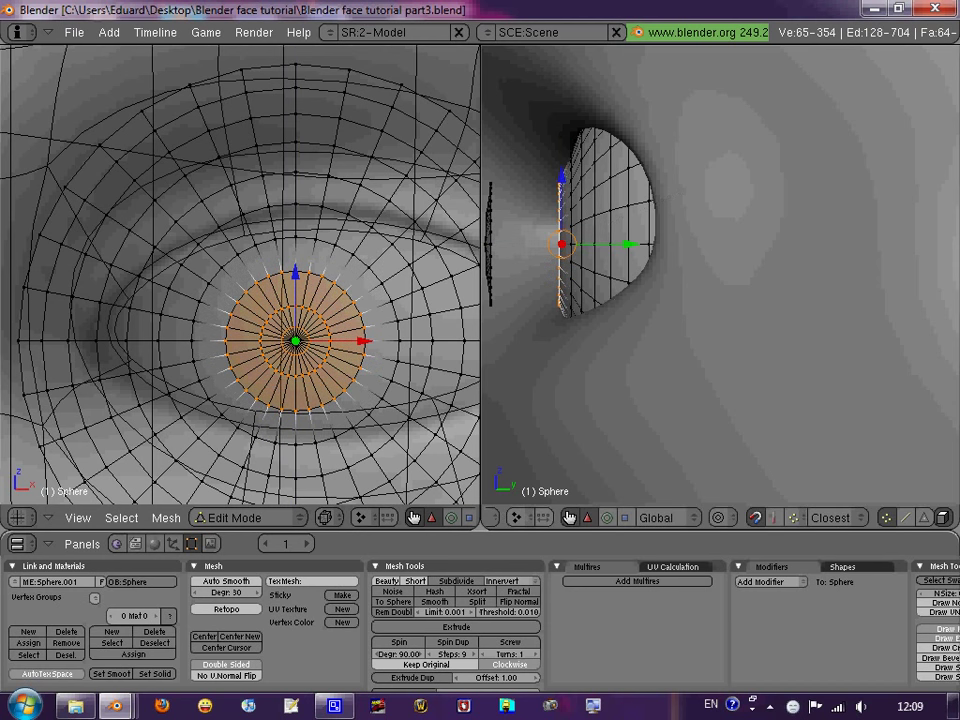
Sink the iris disc 0.2256 along Y into the eyeball and return to Object Mode.
{"action": "key", "text": "g"}
{"action": "key", "text": "Escape"}
{"action": "key", "text": "a"}
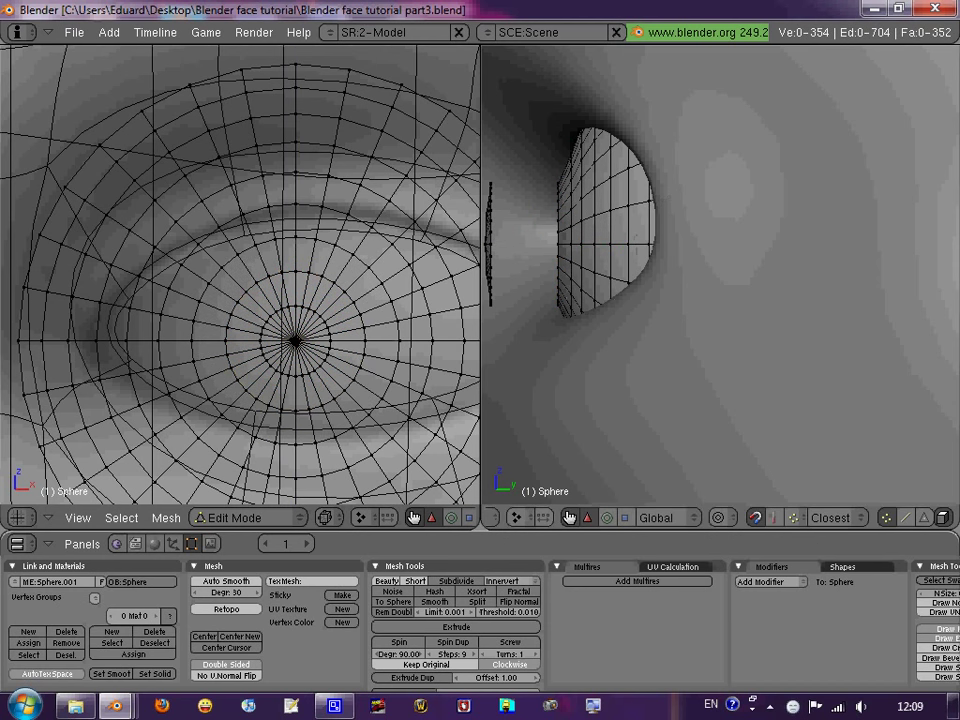
{"action": "key", "text": "l"}
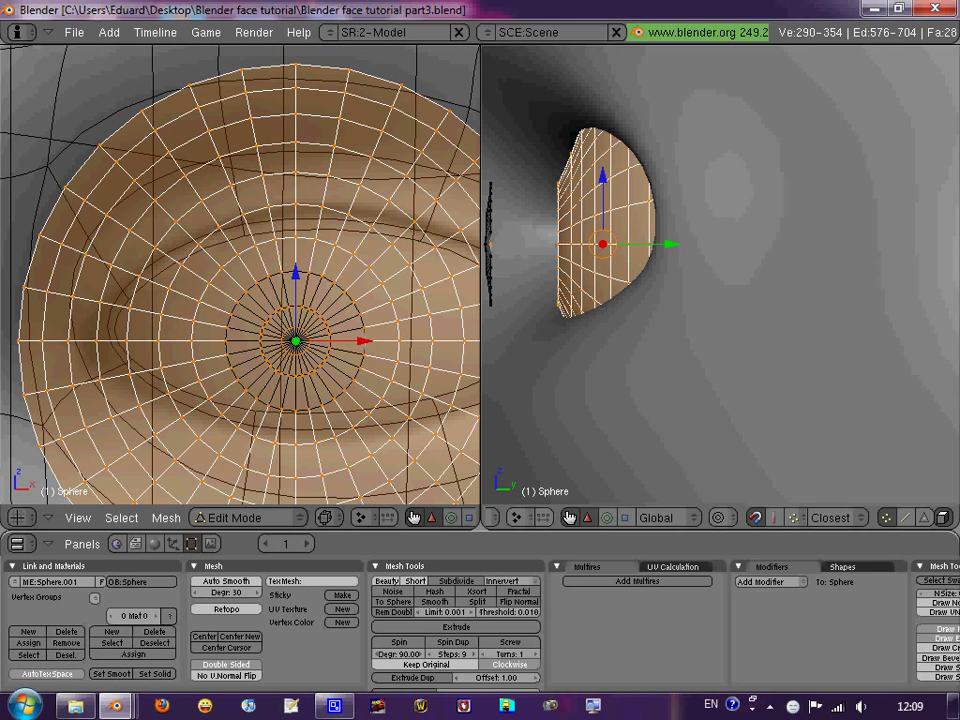
{"action": "key", "text": "a"}
{"action": "key", "text": "l"}
{"action": "key", "text": "g"}
{"action": "key", "text": "y"}
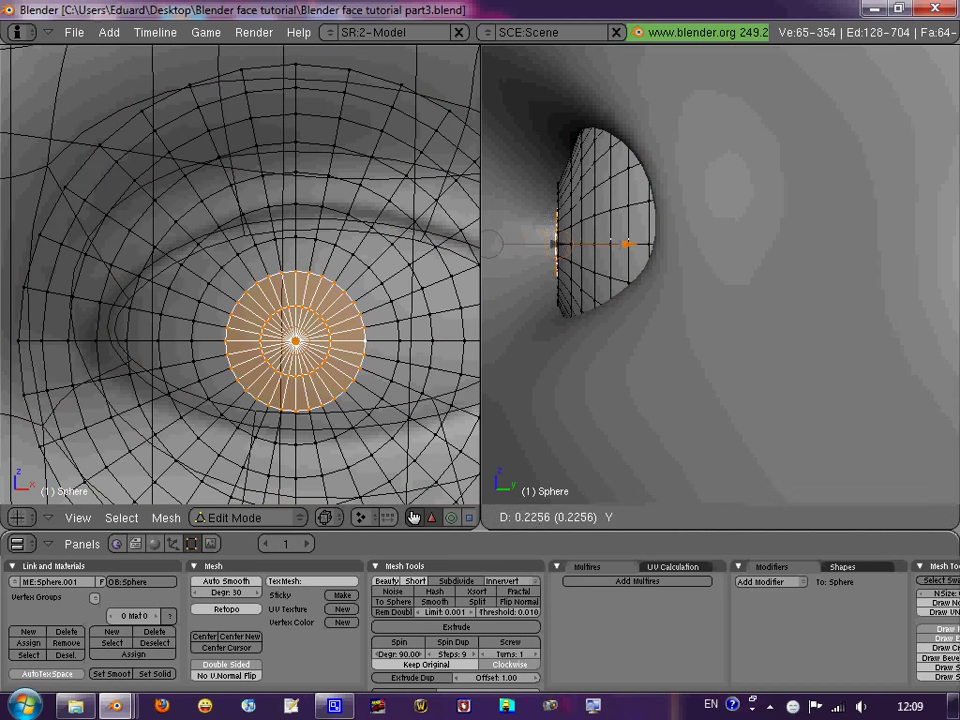
{"action": "key", "text": "Return"}
{"action": "key", "text": "Tab"}
{"action": "scroll", "coordinate": [320, 275], "scroll_direction": "down", "scroll_amount": 4}
Select the eyeball sphere and enter its mesh editing with nothing selected.
{"action": "scroll", "coordinate": [308, 290], "scroll_direction": "down", "scroll_amount": 1}
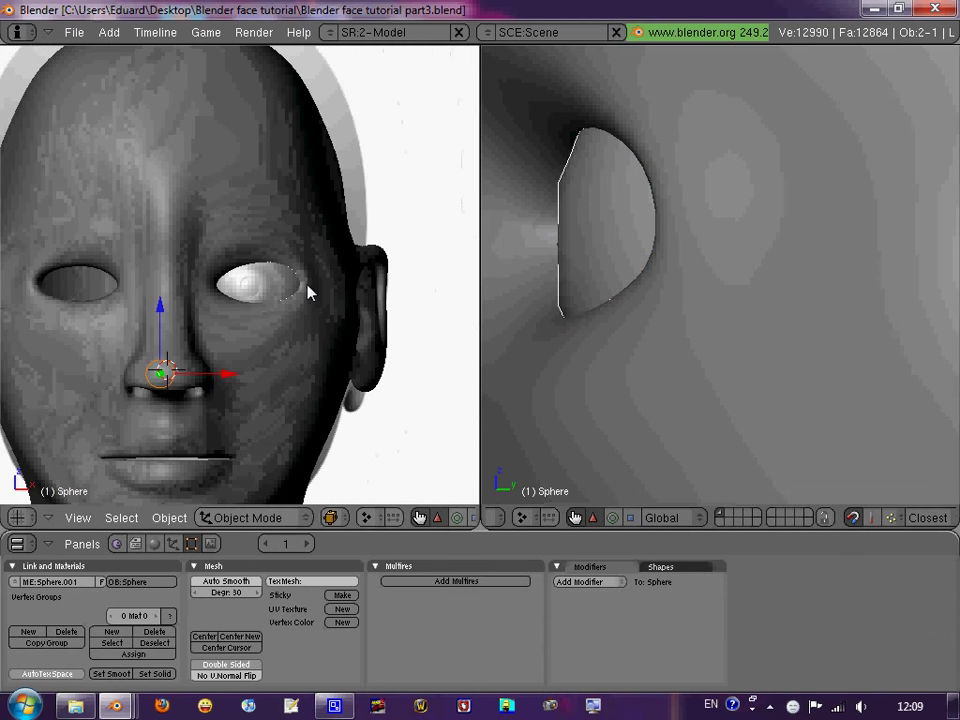
{"action": "scroll", "coordinate": [308, 291], "scroll_direction": "up", "scroll_amount": 3}
{"action": "right_click", "coordinate": [332, 287]}
{"action": "key", "text": "Tab"}
{"action": "key", "text": "Tab"}
{"action": "right_click", "coordinate": [343, 300]}
{"action": "key", "text": "Tab"}
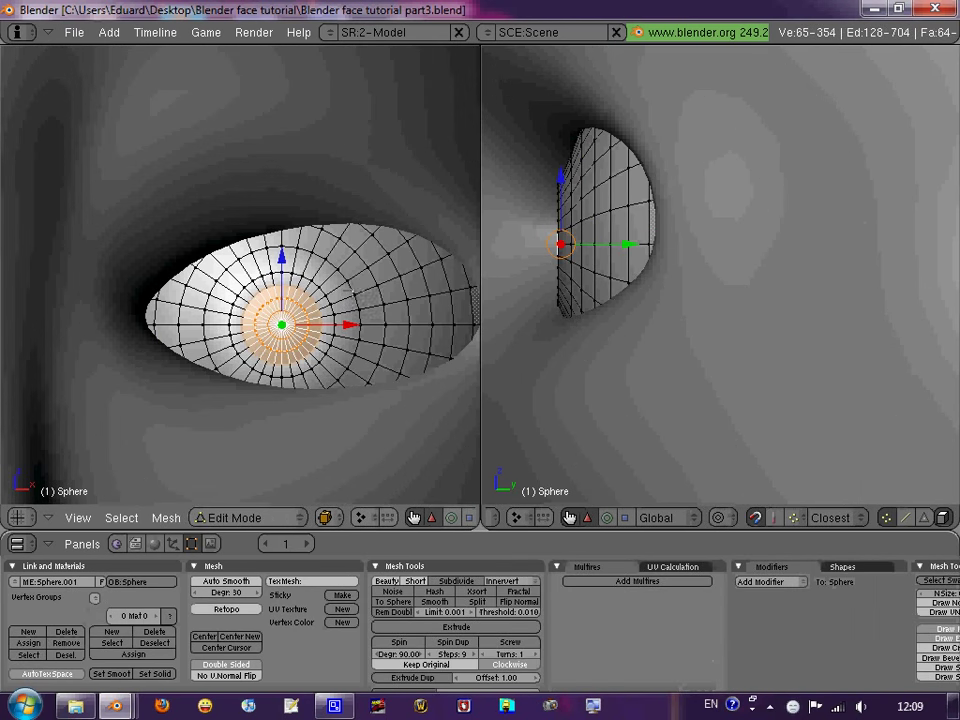
{"action": "key", "text": "a"}
Shift the vertex ring around the iris right and slightly up with proportional falloff.
{"action": "right_click", "coordinate": [358, 312], "text": "alt"}
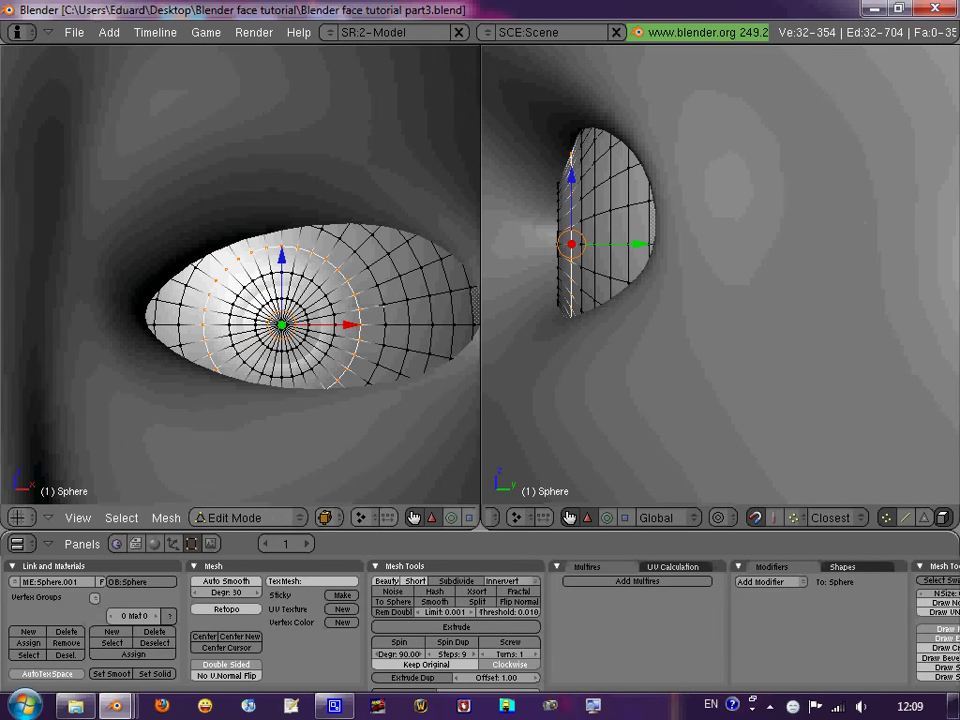
{"action": "key", "text": "o"}
{"action": "key", "text": "g"}
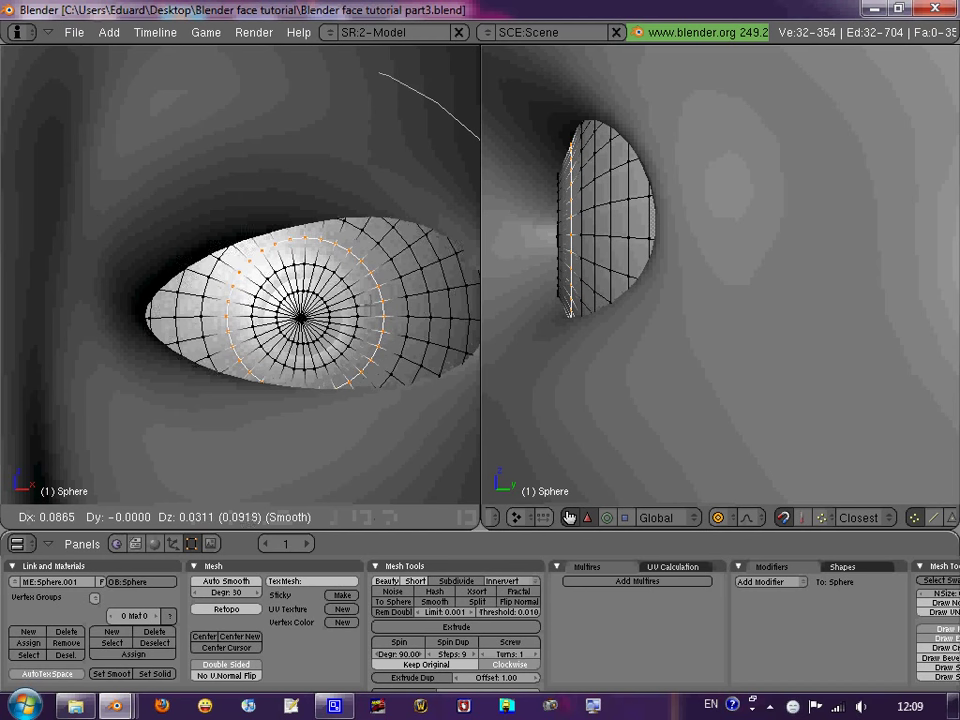
{"action": "left_click", "coordinate": [375, 305]}
{"action": "key", "text": "Tab"}
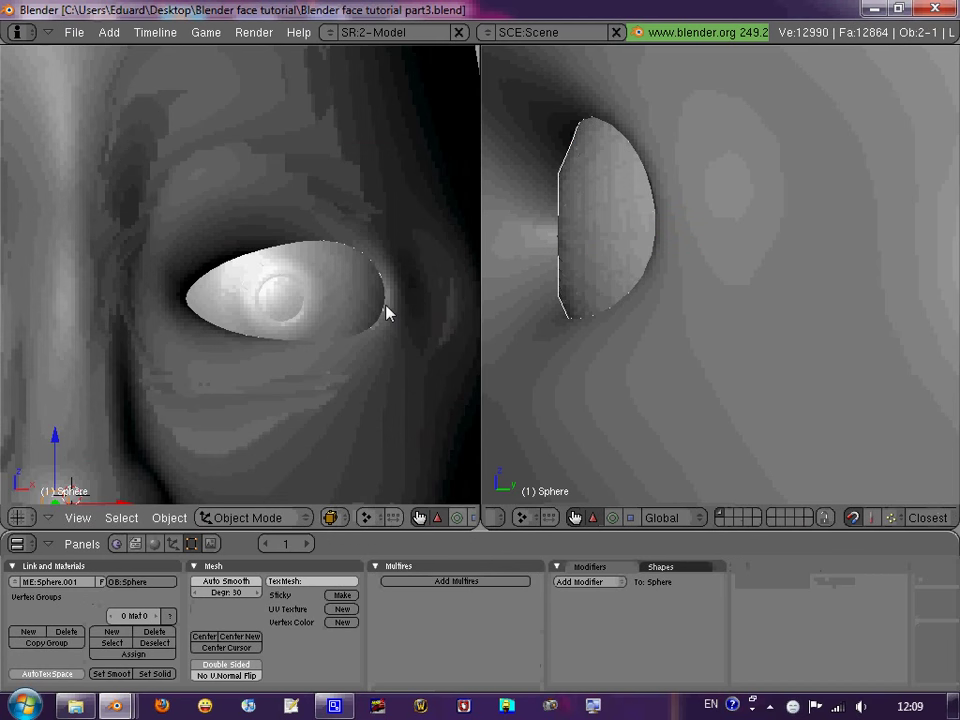
{"action": "scroll", "coordinate": [388, 313], "scroll_direction": "up", "scroll_amount": 1}
{"action": "scroll", "coordinate": [388, 313], "scroll_direction": "up", "scroll_amount": 1}
{"action": "key", "text": "Tab"}
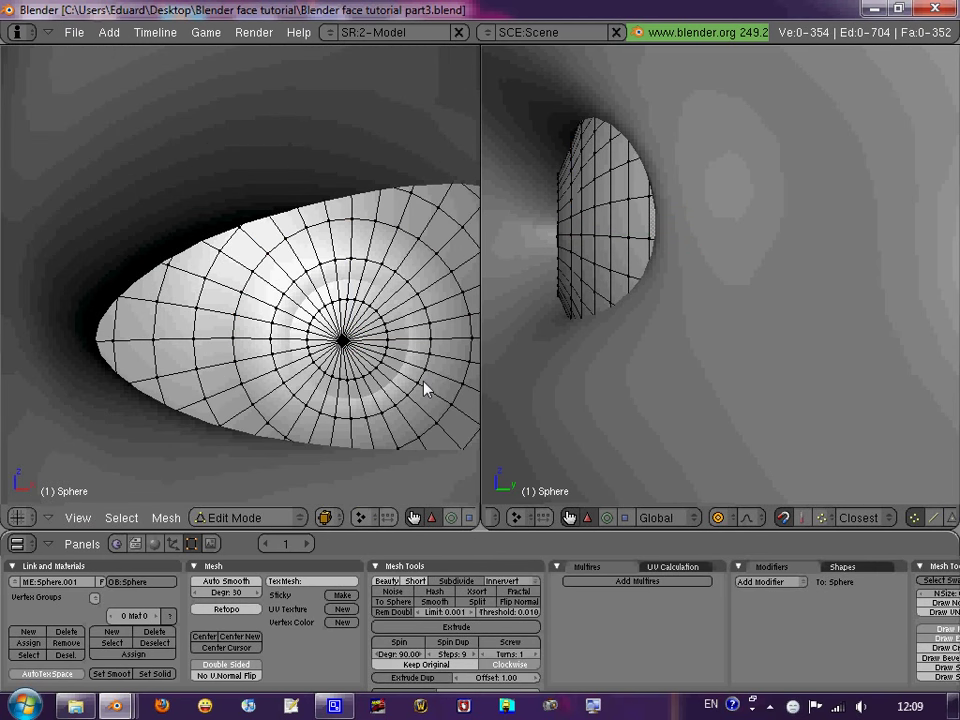
Switch from the face to the eyeball mesh and try selecting eyeball vertex regions.
{"action": "key", "text": "Tab"}
{"action": "right_click", "coordinate": [470, 298]}
{"action": "key", "text": "Tab"}
{"action": "key", "text": "Tab"}
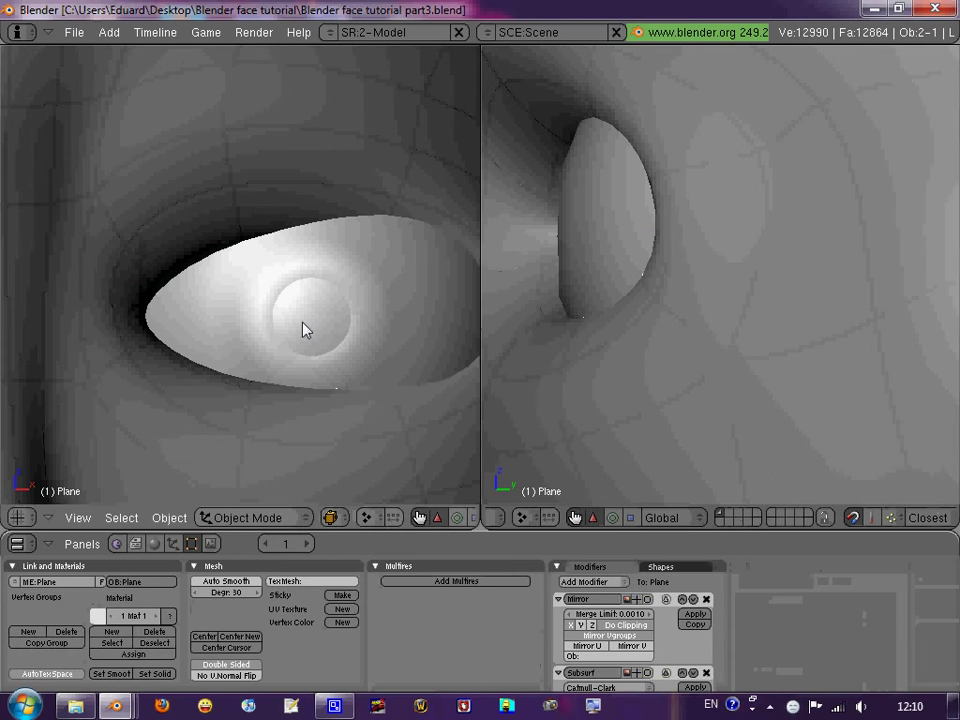
{"action": "right_click", "coordinate": [302, 328]}
{"action": "key", "text": "Tab"}
{"action": "right_click", "coordinate": [307, 318]}
{"action": "key", "text": "l"}
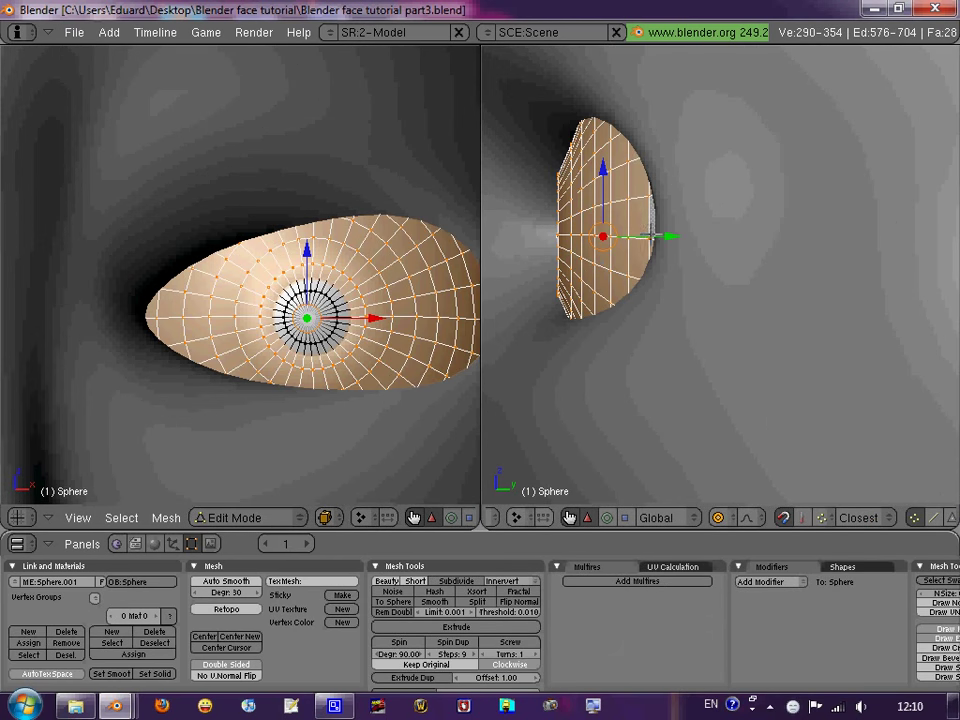
{"action": "right_click", "coordinate": [560, 222]}
{"action": "key", "text": "l"}
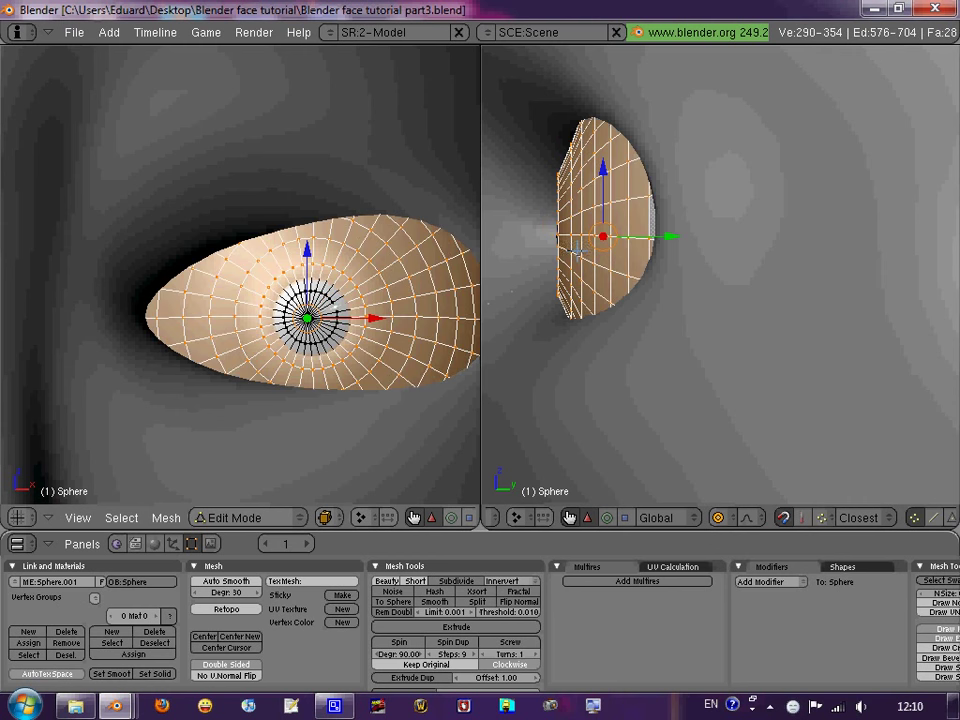
{"action": "right_click", "coordinate": [247, 232], "text": "shift"}
{"action": "right_click", "coordinate": [361, 297]}
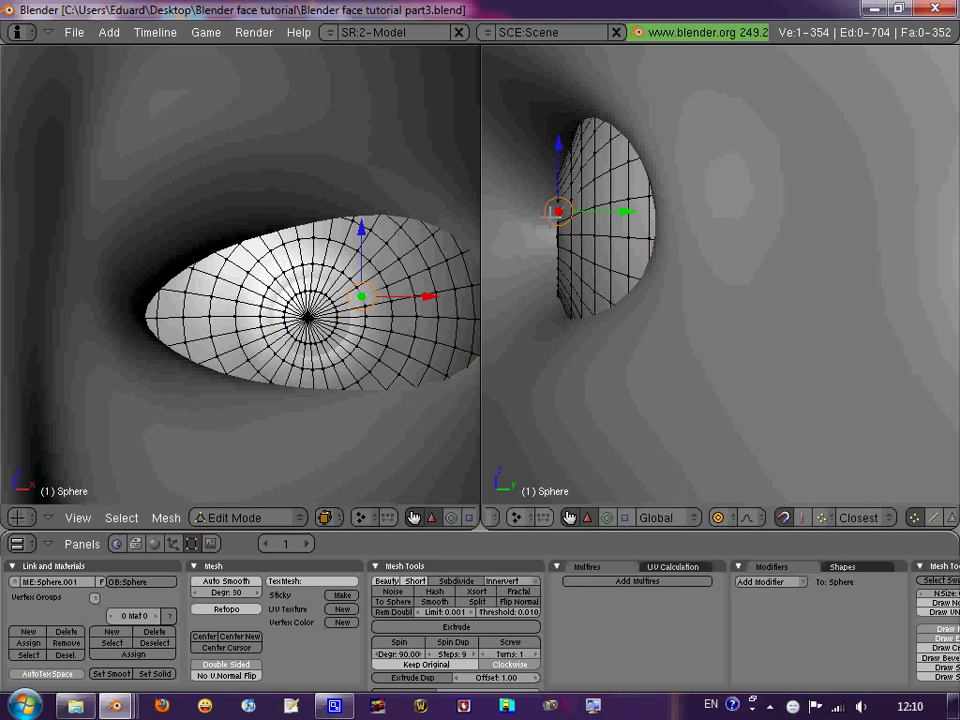
{"action": "right_click", "coordinate": [308, 316]}
{"action": "key", "text": "ctrl+KP_Add"}
{"action": "key", "text": "ctrl+KP_Add"}
{"action": "key", "text": "ctrl+KP_Add"}
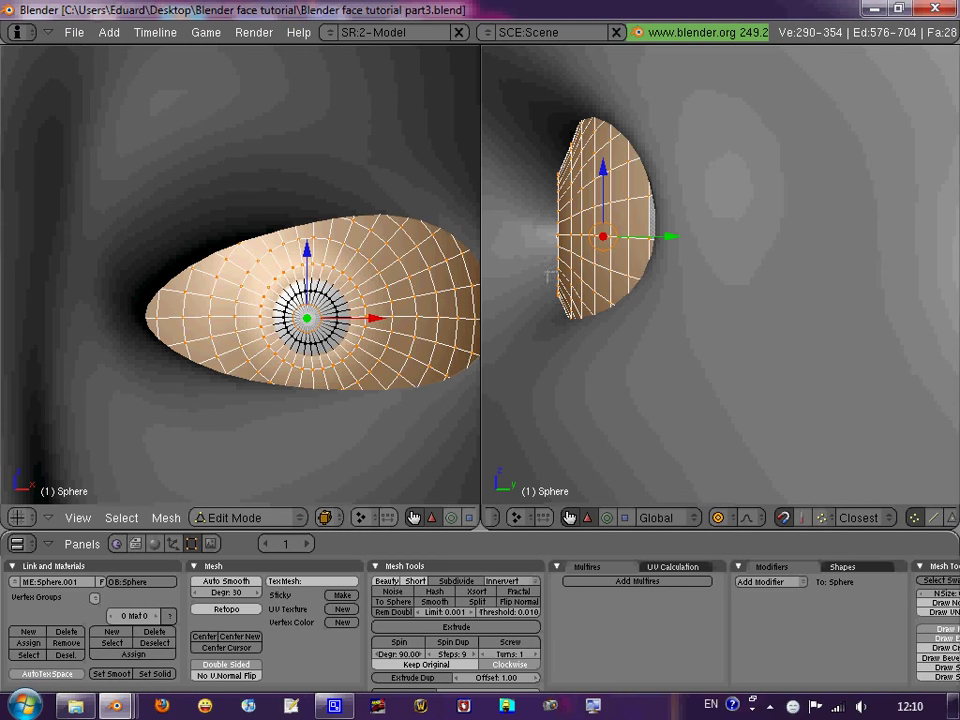
{"action": "key", "text": "ctrl+KP_Add"}
{"action": "key", "text": "ctrl+KP_Add"}
Select the iris centre disc and push it along Y, currently -0.0150.
{"action": "right_click", "coordinate": [308, 318]}
{"action": "scroll", "coordinate": [308, 318], "scroll_direction": "up", "scroll_amount": 3}
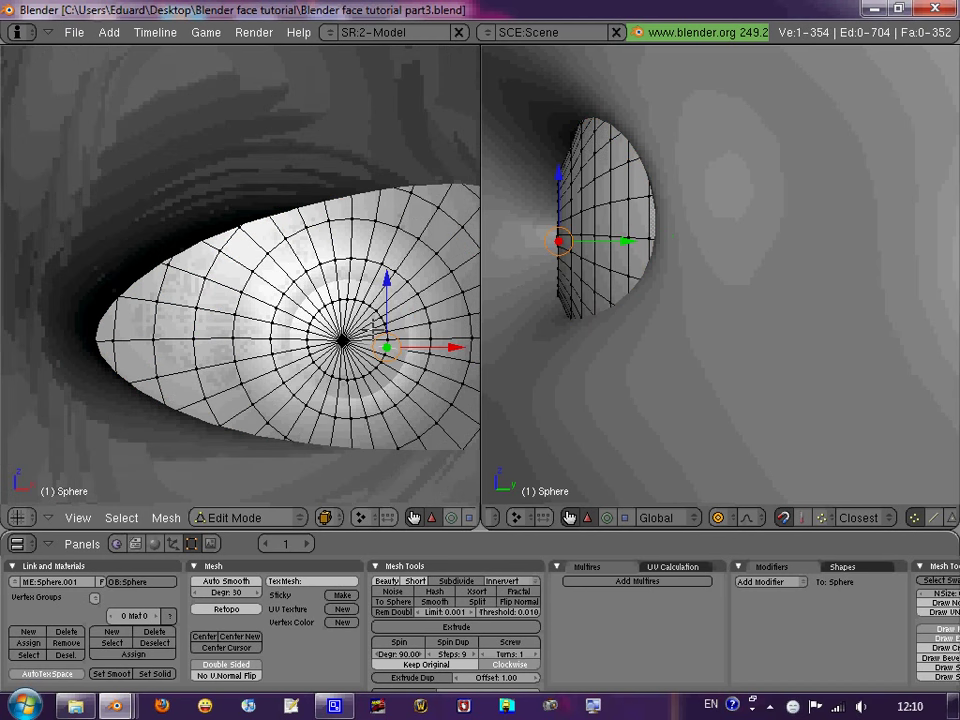
{"action": "key", "text": "ctrl+KP_Add"}
{"action": "key", "text": "ctrl+KP_Add"}
{"action": "key", "text": "g"}
{"action": "key", "text": "y"}
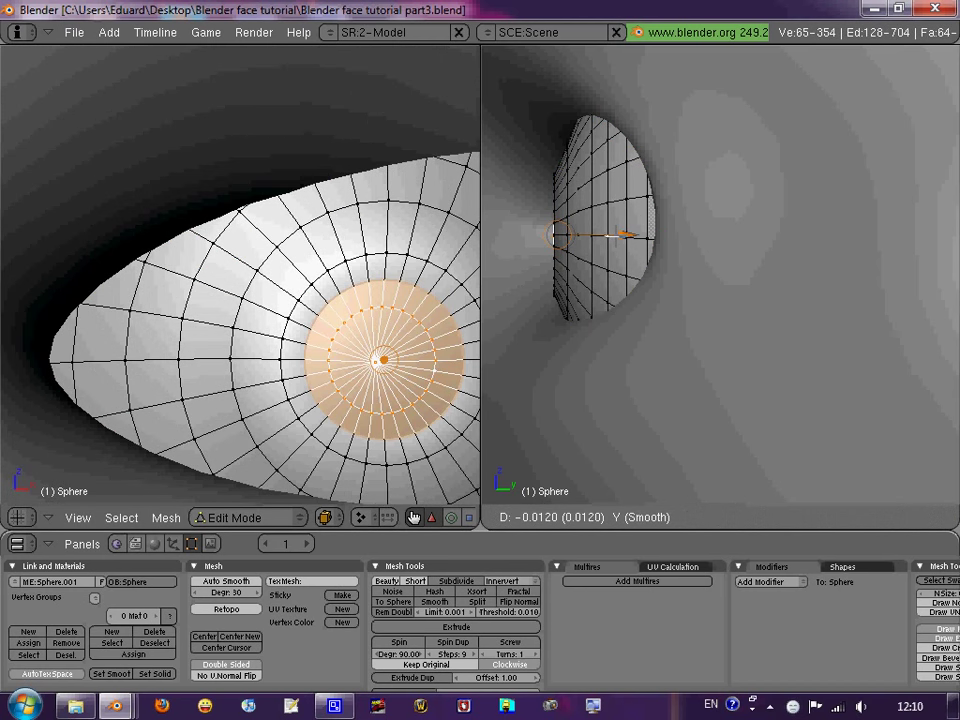
{"action": "left_click", "coordinate": [612, 236]}
{"action": "key", "text": "g"}
{"action": "key", "text": "y"}
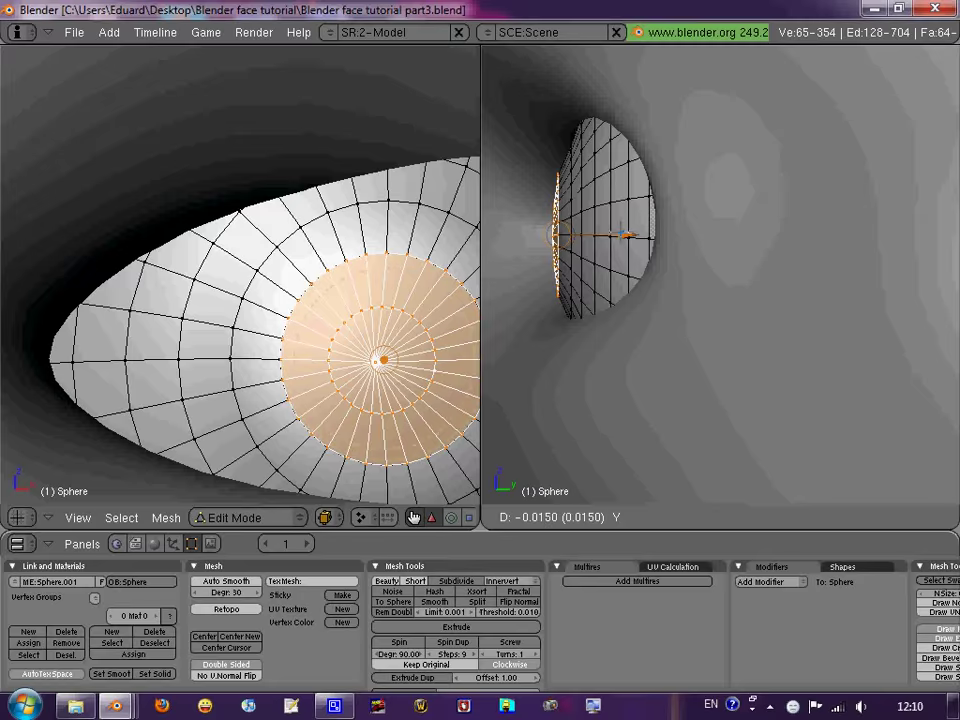
Commit the iris depth and inspect the face from three-quarter and frontal views.
{"action": "key", "text": "Return"}
{"action": "key", "text": "Tab"}
{"action": "scroll", "coordinate": [264, 257], "scroll_direction": "down", "scroll_amount": 3}
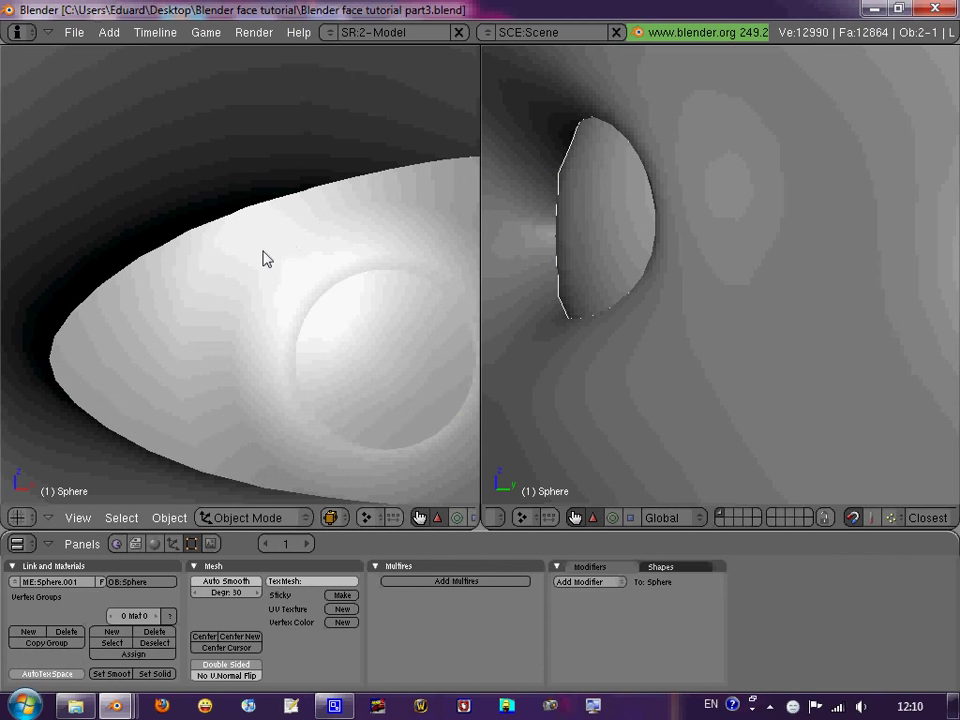
{"action": "scroll", "coordinate": [279, 315], "scroll_direction": "down", "scroll_amount": 3}
{"action": "scroll", "coordinate": [297, 259], "scroll_direction": "down", "scroll_amount": 3}
{"action": "scroll", "coordinate": [330, 300], "scroll_direction": "down", "scroll_amount": 5}
{"action": "mouse_move", "coordinate": [364, 332]}
{"action": "middle_mouse_down"}
{"action": "mouse_move", "coordinate": [242, 358]}
{"action": "mouse_move", "coordinate": [285, 373]}
{"action": "middle_mouse_up"}
{"action": "scroll", "coordinate": [288, 327], "scroll_direction": "up", "scroll_amount": 4}
{"action": "mouse_move", "coordinate": [288, 327]}
{"action": "middle_mouse_down"}
{"action": "mouse_move", "coordinate": [242, 332]}
{"action": "mouse_move", "coordinate": [259, 334]}
{"action": "middle_mouse_up"}
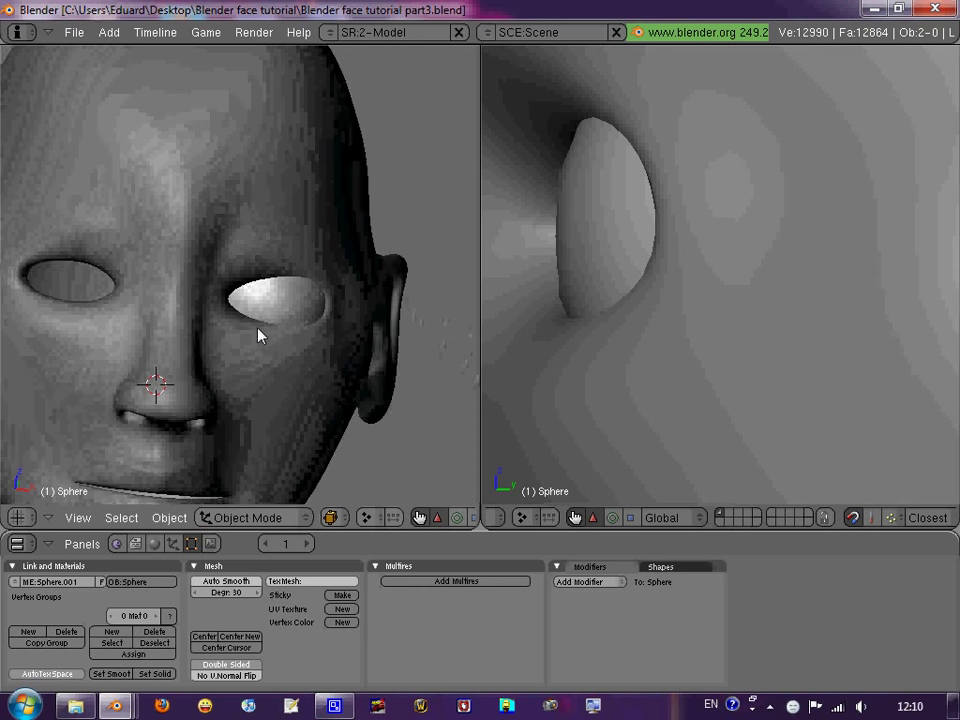
{"action": "scroll", "coordinate": [300, 320], "scroll_direction": "up", "scroll_amount": 3}
{"action": "scroll", "coordinate": [334, 321], "scroll_direction": "up", "scroll_amount": 2}
Select the eyeball sphere and enter its mesh editing with all vertices selected.
{"action": "right_click", "coordinate": [350, 323]}
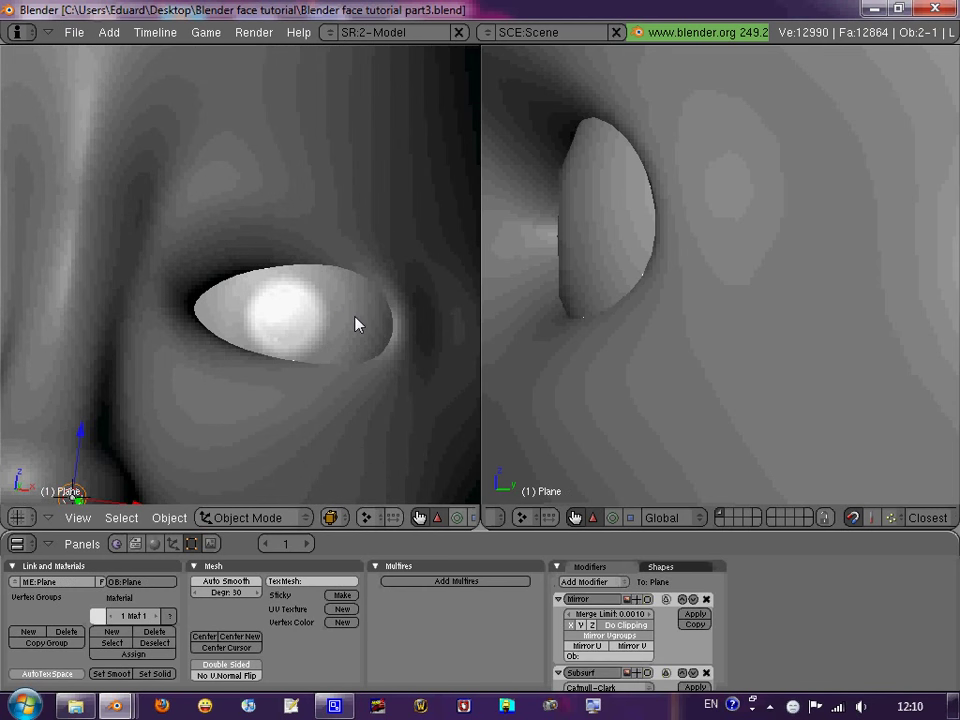
{"action": "right_click", "coordinate": [356, 326]}
{"action": "right_click", "coordinate": [356, 326]}
{"action": "right_click", "coordinate": [367, 313]}
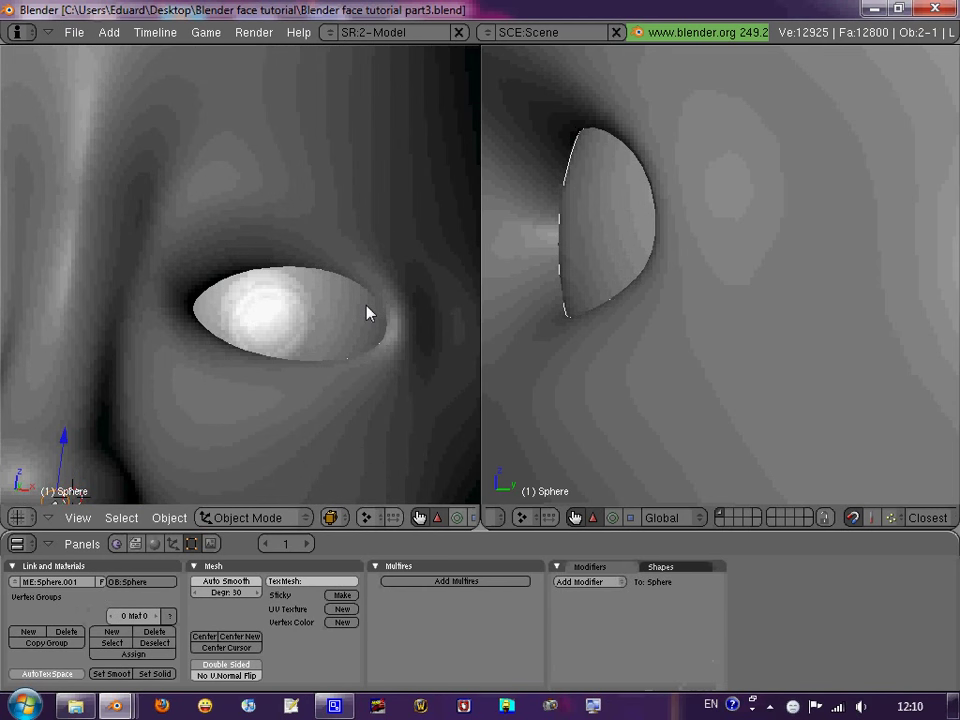
{"action": "key", "text": "Tab"}
{"action": "key", "text": "KP_Decimal"}
{"action": "scroll", "coordinate": [424, 321], "scroll_direction": "up", "scroll_amount": 2}
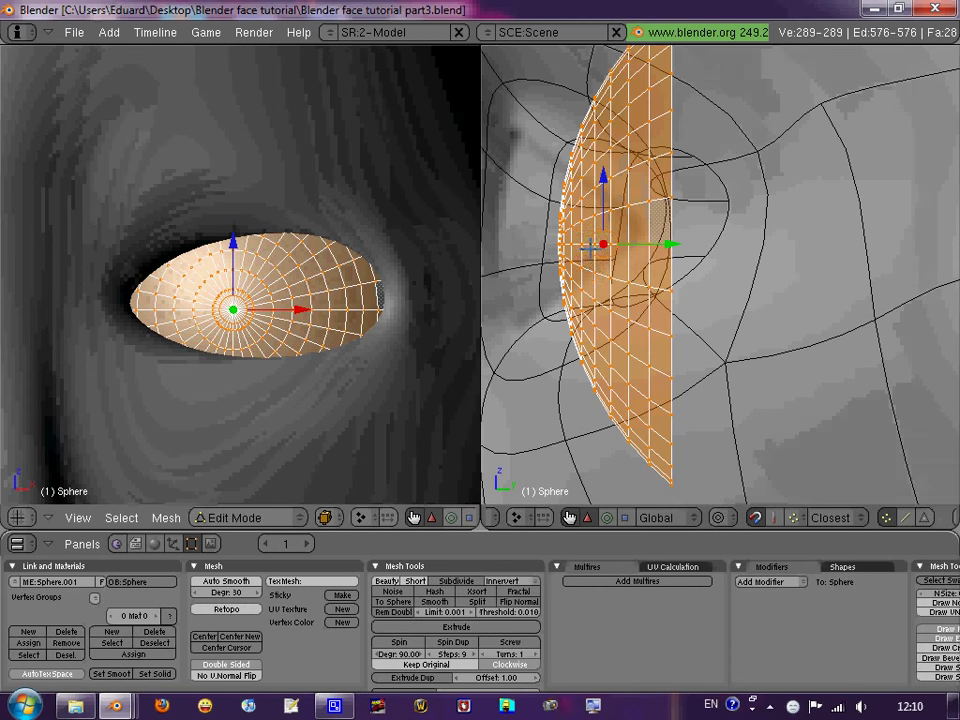
Select the inner iris loop in see-through view and expand it to the whole iris disk.
{"action": "key", "text": "a"}
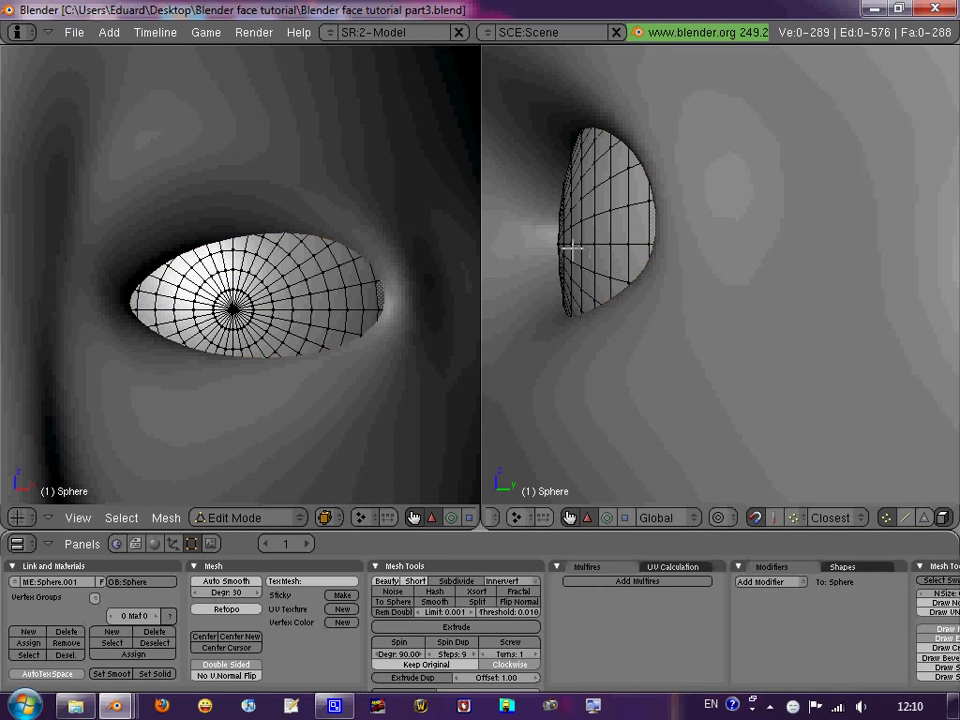
{"action": "right_click", "coordinate": [570, 247], "text": "alt"}
{"action": "key", "text": "z"}
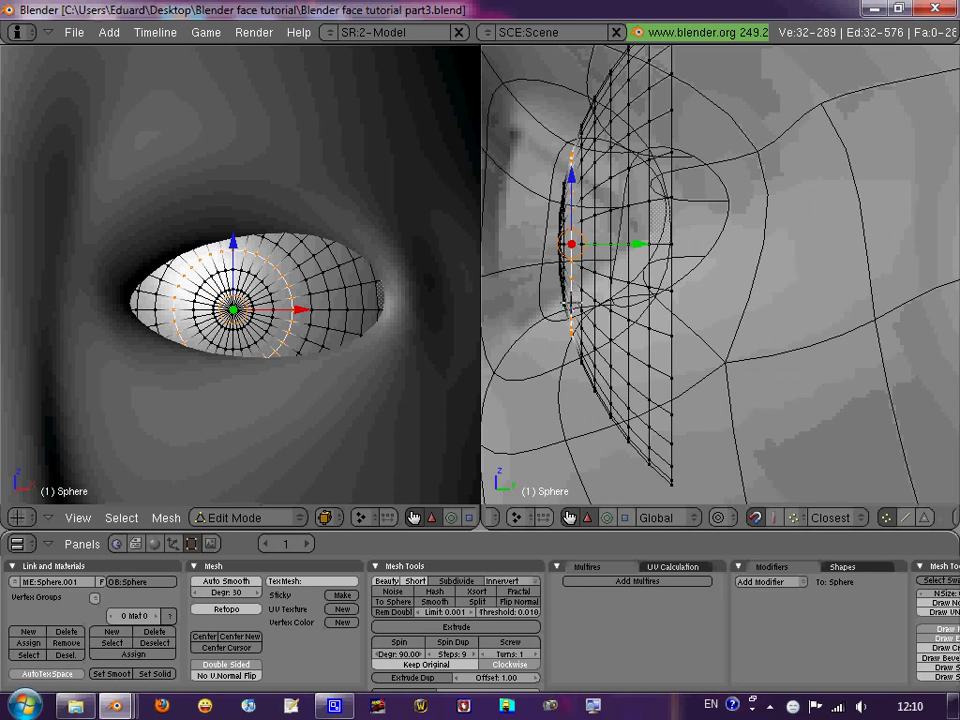
{"action": "key", "text": "s"}
{"action": "key", "text": "ctrl+KP_Add"}
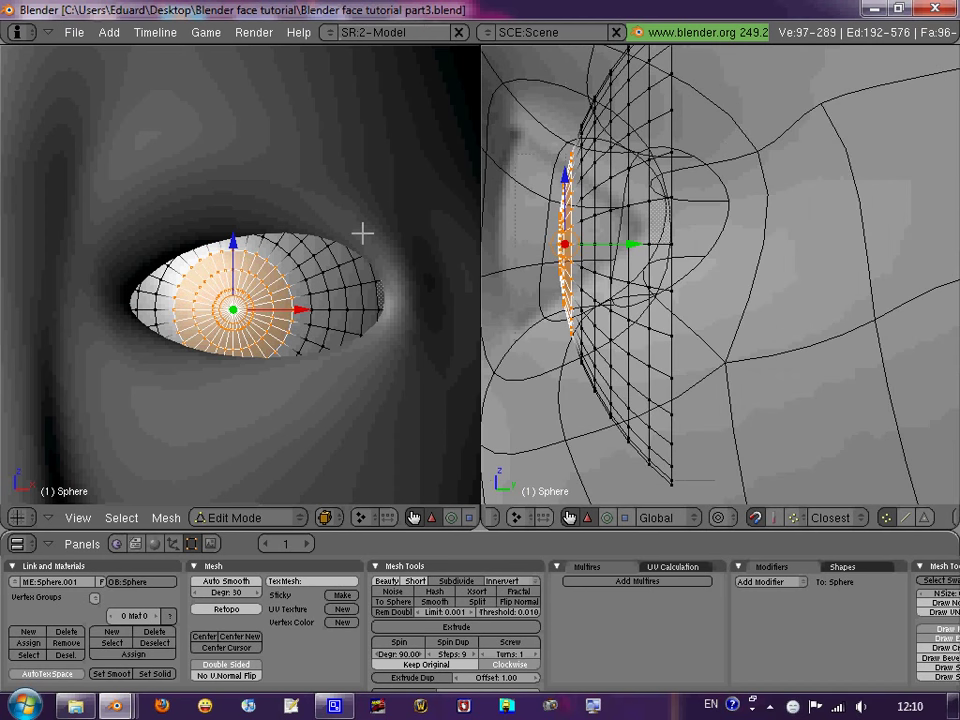
Nudge the iris area 0.0046 along X with smooth proportional falloff.
{"action": "key", "text": "o"}
{"action": "key", "text": "g"}
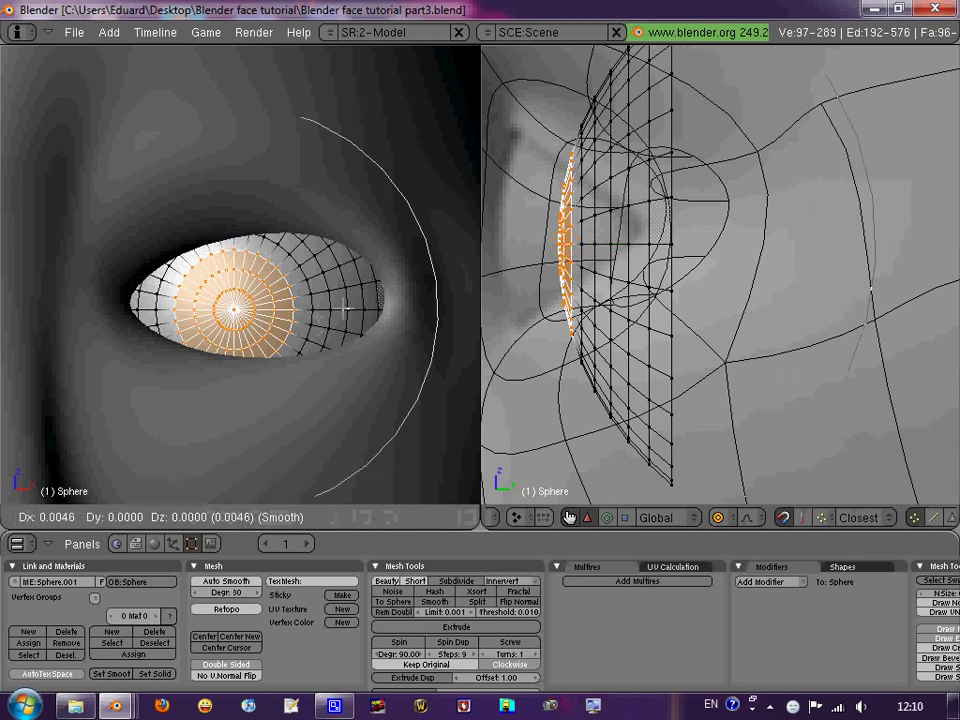
{"action": "left_click", "coordinate": [360, 296]}
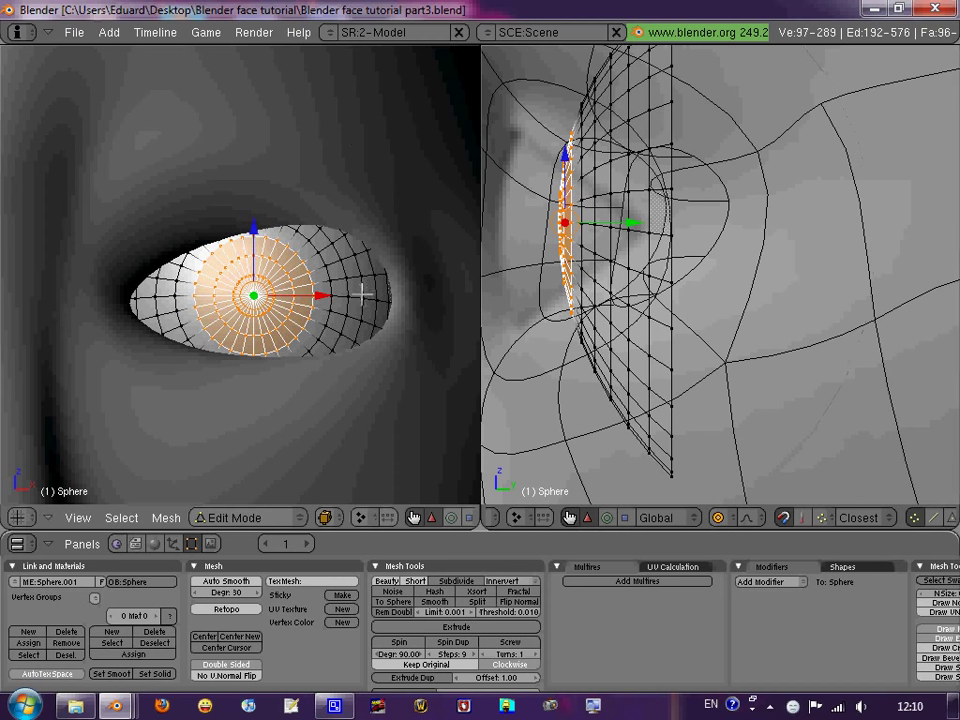
{"action": "key", "text": "Tab"}
{"action": "key", "text": "Tab"}
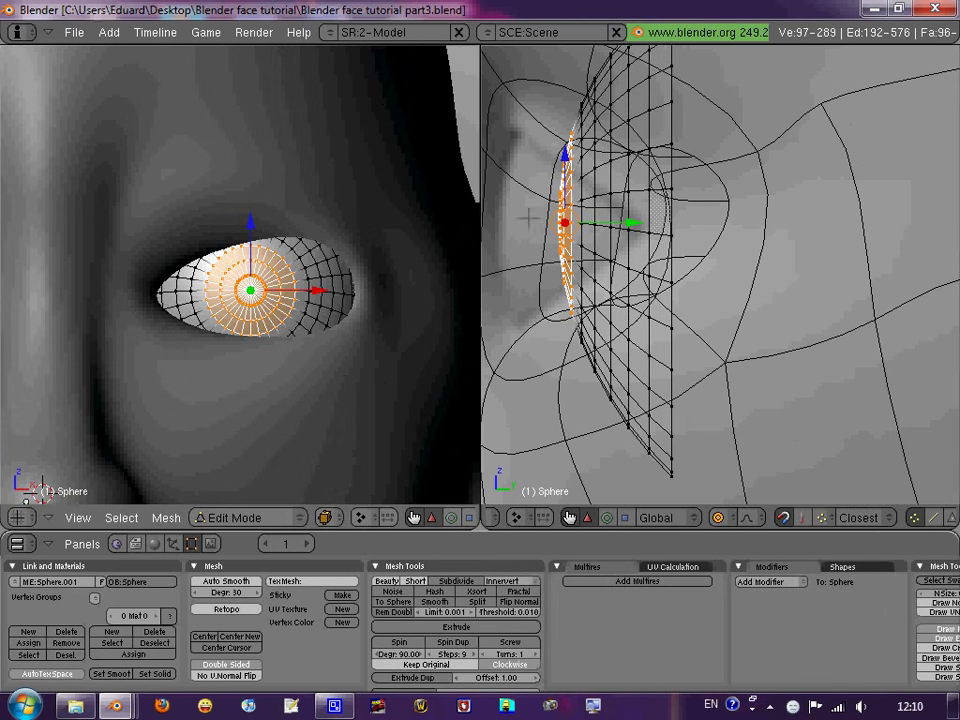
{"action": "key", "text": "s"}
{"action": "key", "text": "z"}
{"action": "key", "text": "Escape"}
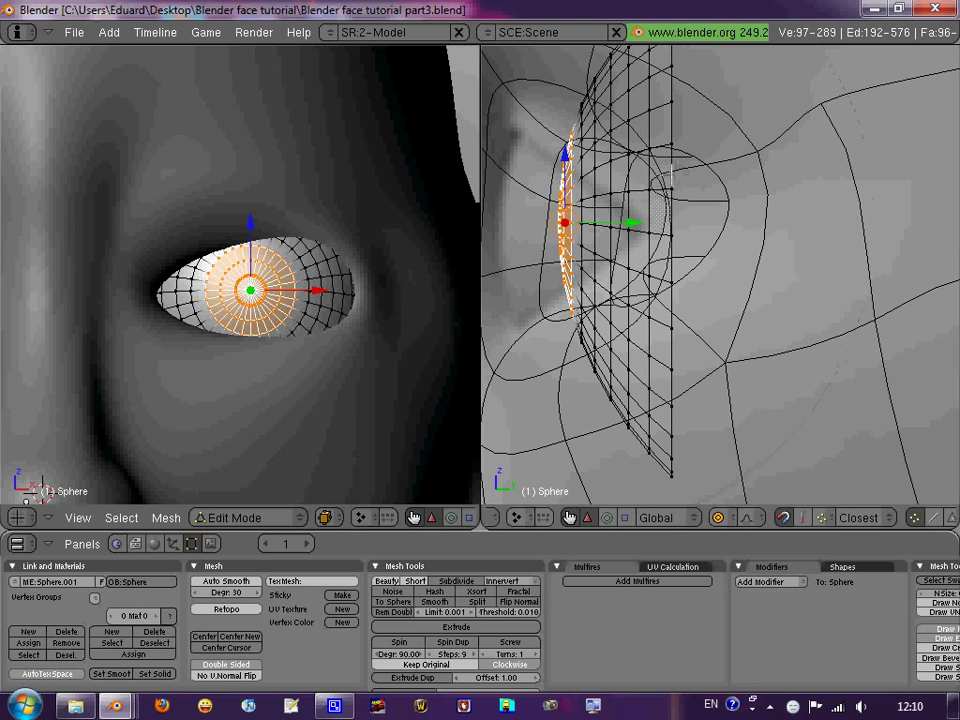
{"action": "key", "text": "shift+s"}
Move the iris disk out in front of the eye along Y, then disable proportional editing.
{"action": "key", "text": "g"}
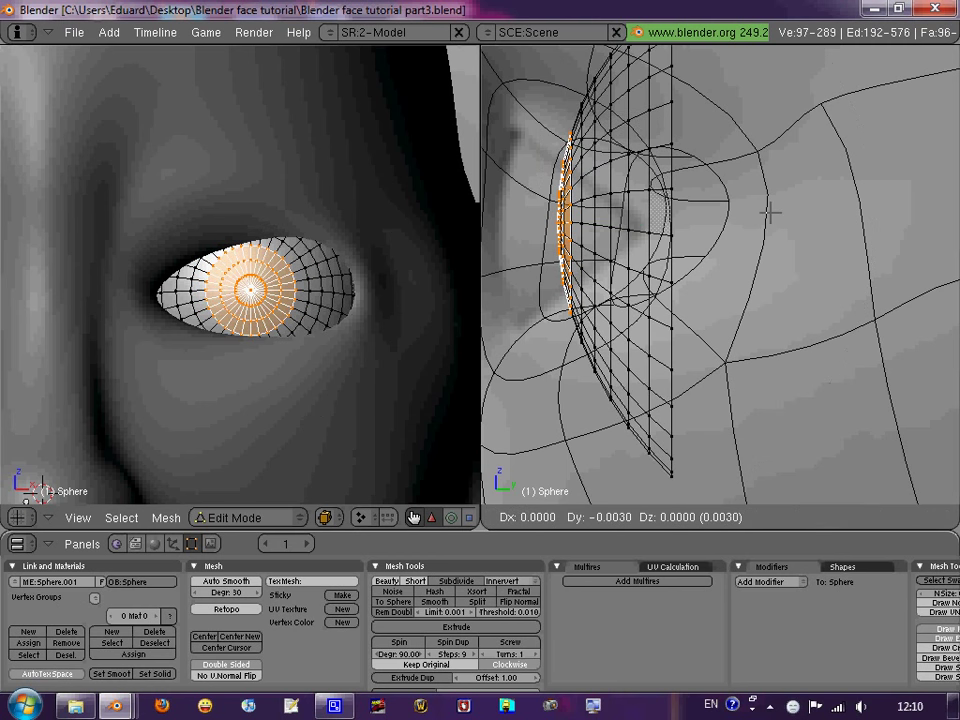
{"action": "key", "text": "y"}
{"action": "left_click", "coordinate": [685, 212]}
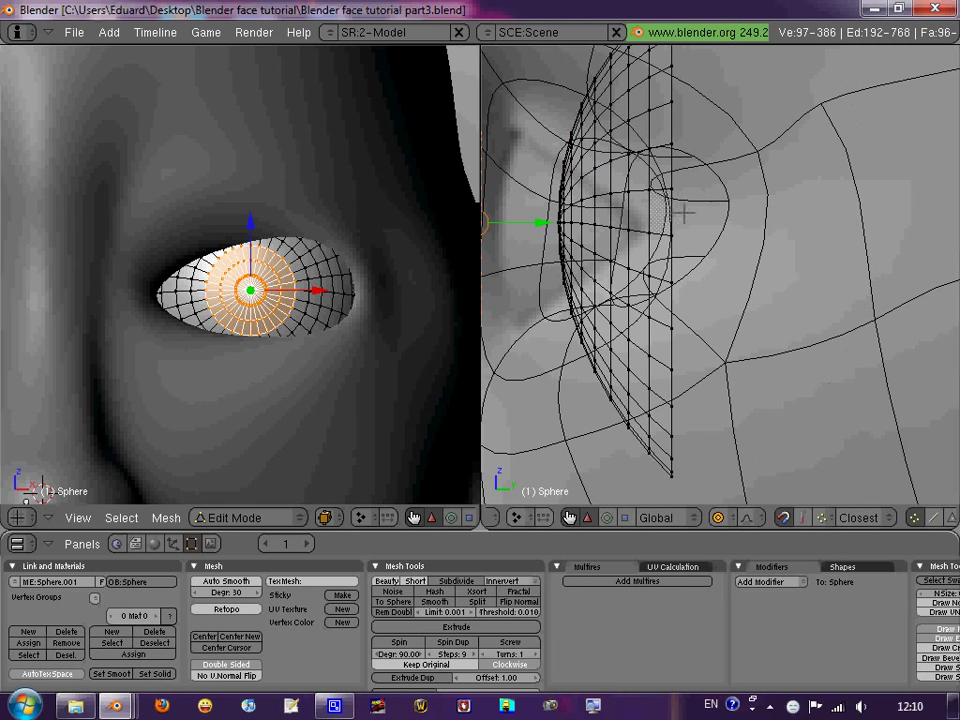
{"action": "key", "text": "o"}
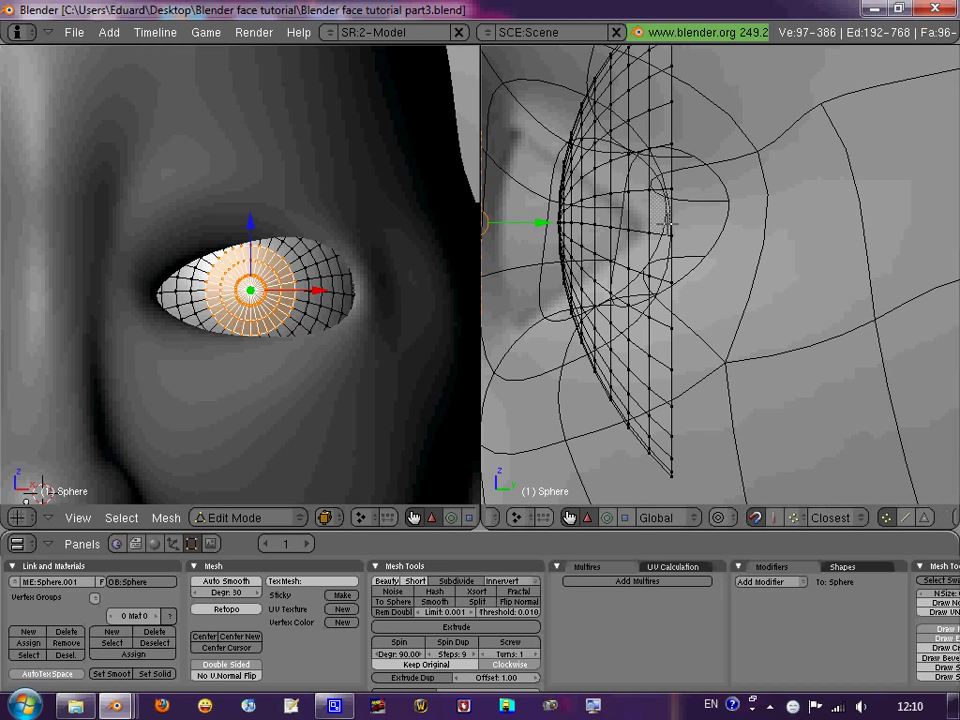
{"action": "scroll", "coordinate": [720, 275], "scroll_direction": "down", "scroll_amount": 3}
{"action": "middle_click_drag", "start_coordinate": [530, 260], "coordinate": [720, 240], "text": "shift"}
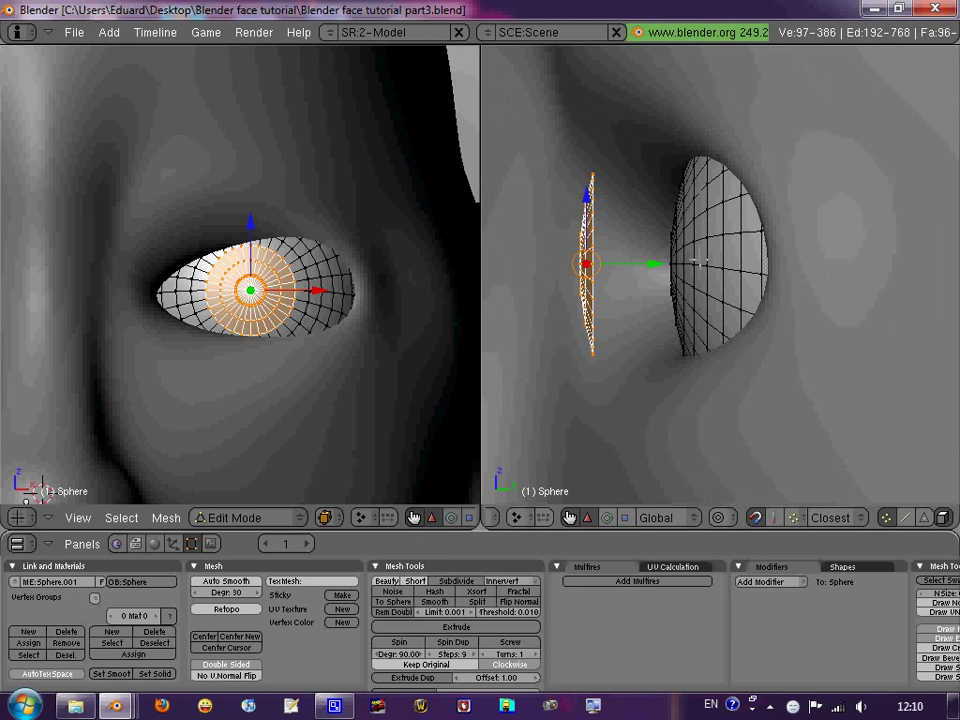
Box-select the eyeball's iris vertices and scale them -1 along Y to indent the iris.
{"action": "key", "text": "a"}
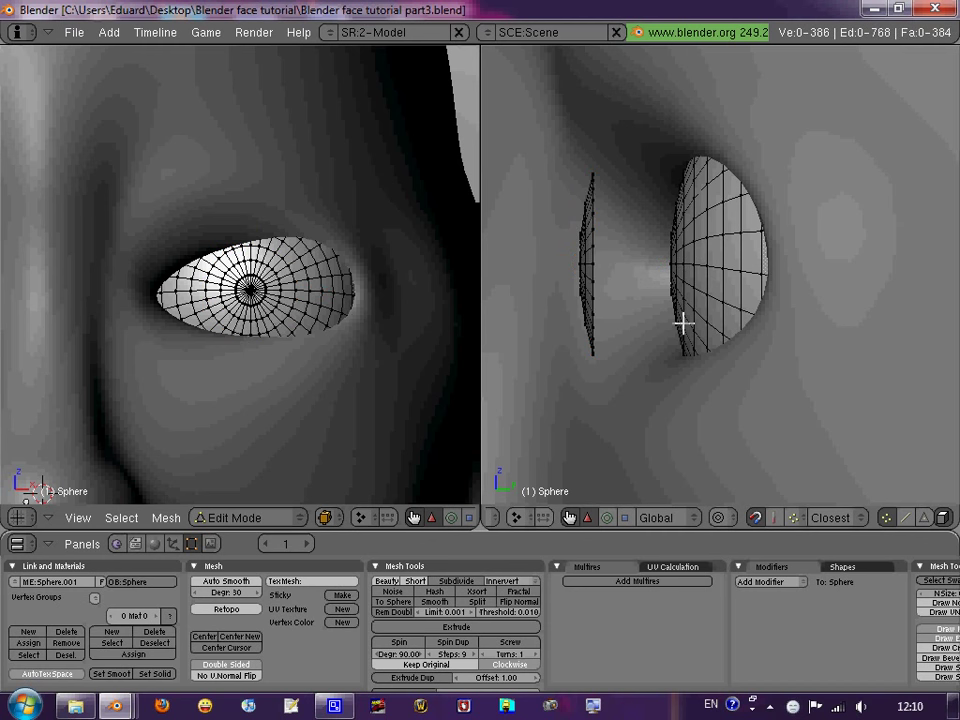
{"action": "key", "text": "z"}
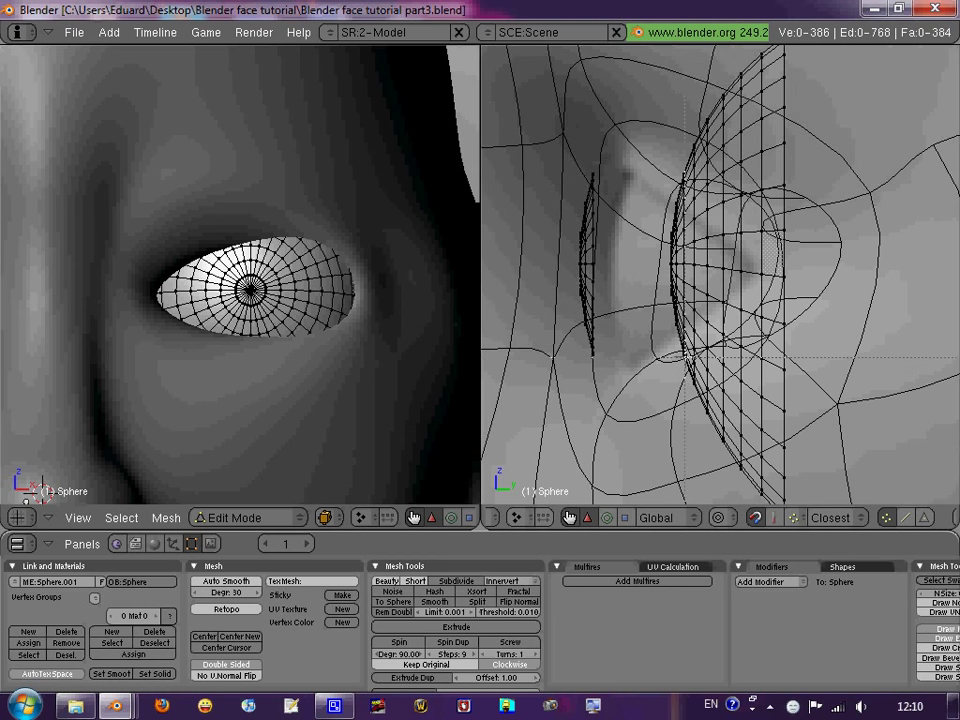
{"action": "key", "text": "b"}
{"action": "left_click_drag", "start_coordinate": [662, 158], "coordinate": [698, 362]}
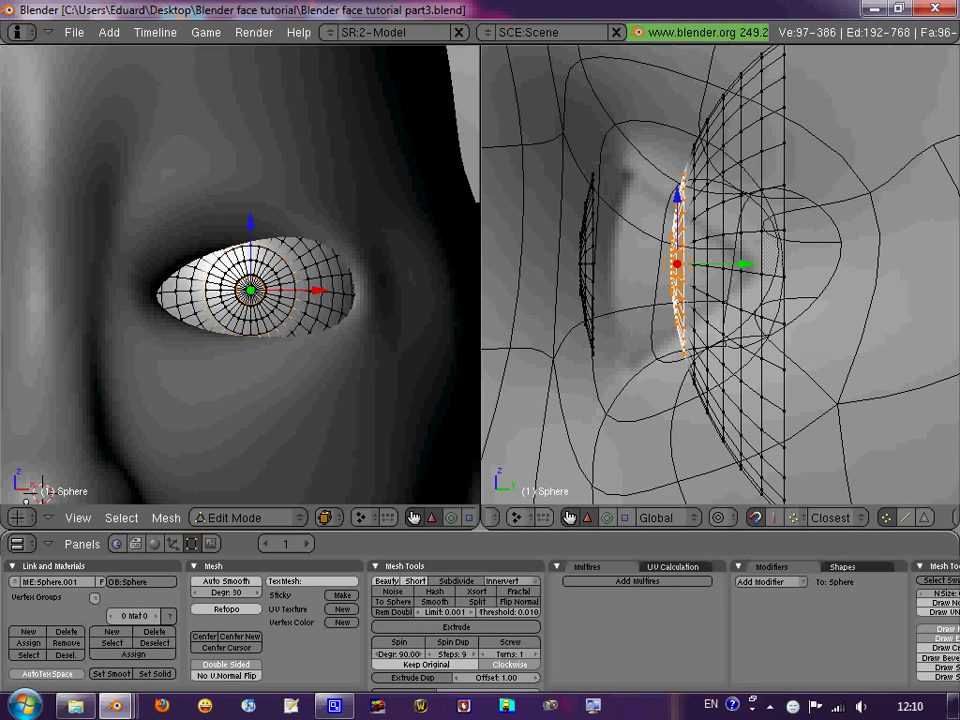
{"action": "key", "text": "s"}
{"action": "key", "text": "y"}
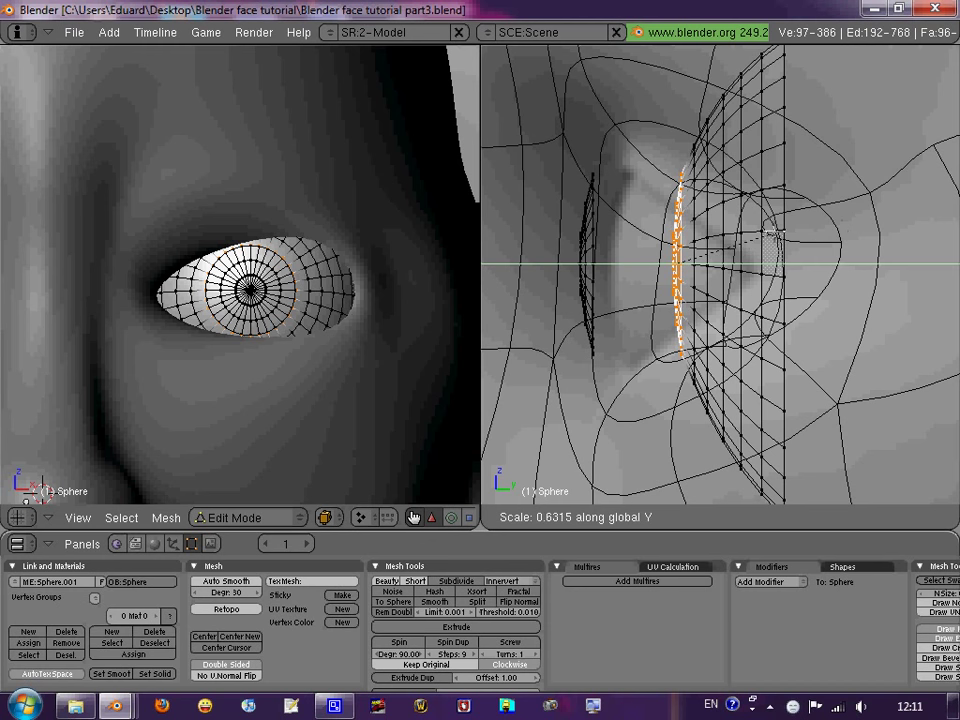
{"action": "type", "text": "-1"}
{"action": "key", "text": "Return"}
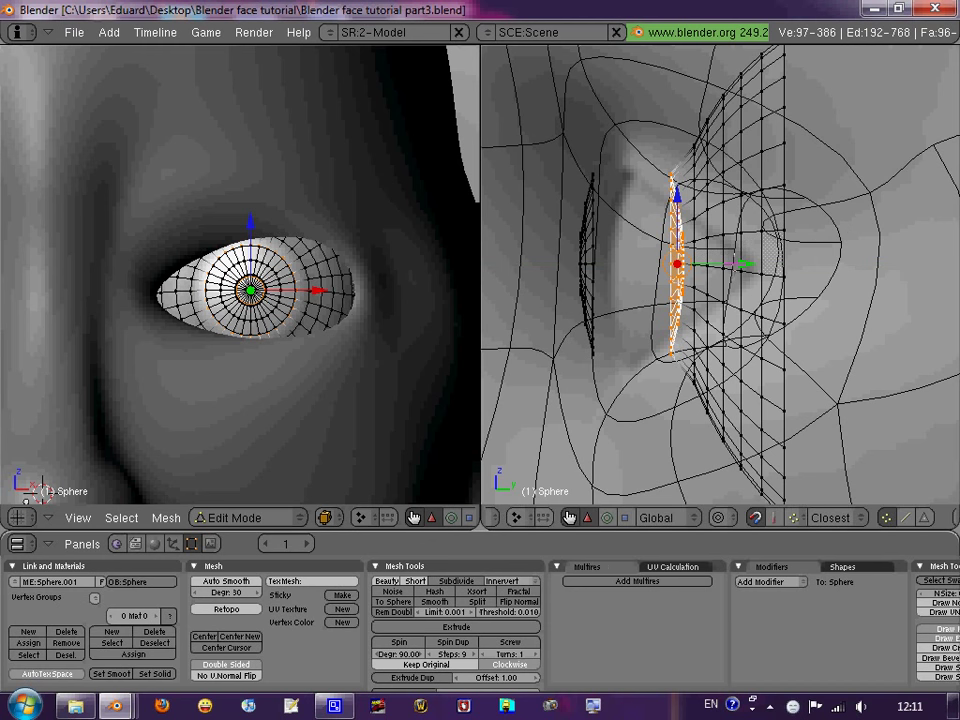
Select the linked front iris disc and move it along Y against the eyeball.
{"action": "key", "text": "g"}
{"action": "key", "text": "Tab"}
{"action": "key", "text": "Tab"}
{"action": "right_click", "coordinate": [592, 263]}
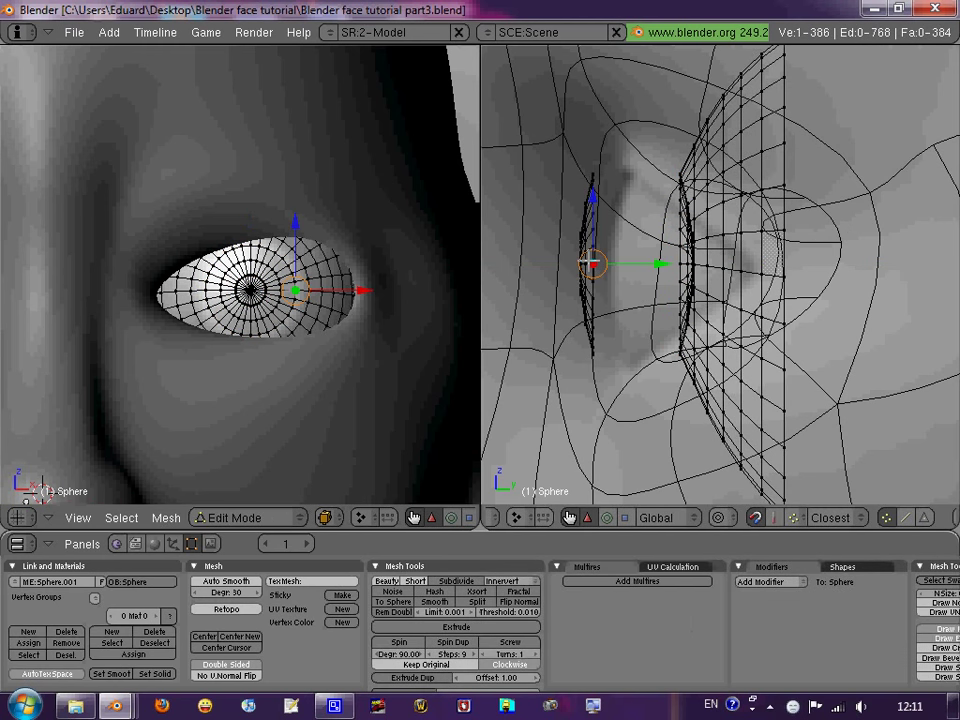
{"action": "key", "text": "a"}
{"action": "right_click", "coordinate": [598, 262]}
{"action": "key", "text": "ctrl+l"}
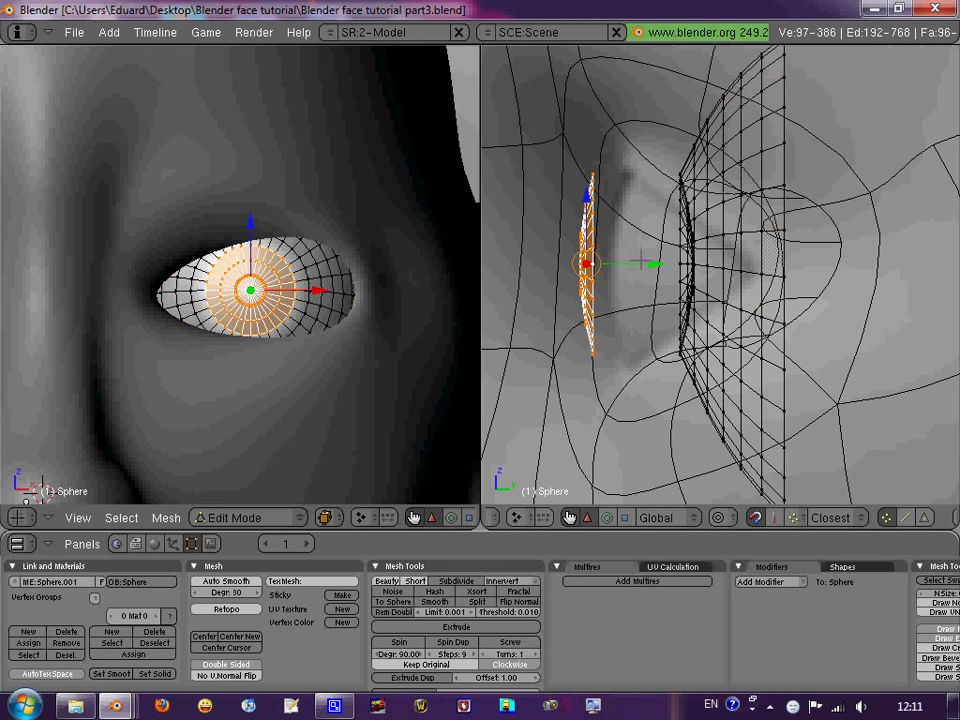
{"action": "key", "text": "g"}
{"action": "key", "text": "y"}
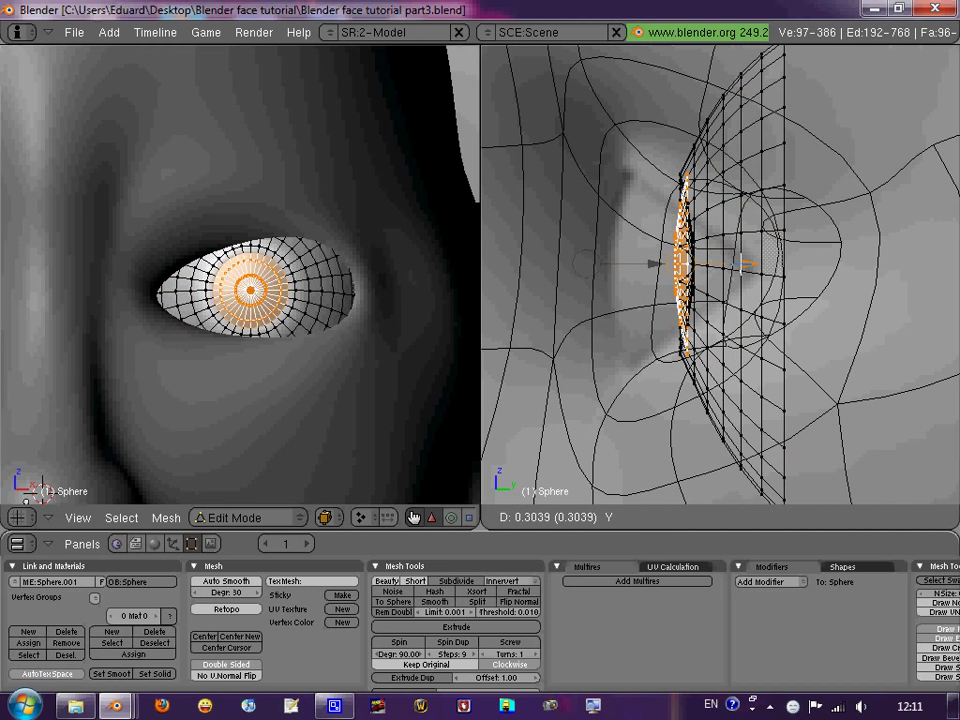
{"action": "key", "text": "Return"}
Return to Object Mode and orbit to a three-quarter view of the head.
{"action": "key", "text": "Tab"}
{"action": "scroll", "coordinate": [285, 279], "scroll_direction": "down", "scroll_amount": 3}
{"action": "scroll", "coordinate": [260, 312], "scroll_direction": "down", "scroll_amount": 2}
{"action": "mouse_move", "coordinate": [258, 312]}
{"action": "middle_mouse_down"}
{"action": "mouse_move", "coordinate": [197, 315]}
{"action": "mouse_move", "coordinate": [219, 302]}
{"action": "middle_mouse_up"}
{"action": "scroll", "coordinate": [219, 304], "scroll_direction": "down", "scroll_amount": 3}
{"action": "scroll", "coordinate": [213, 320], "scroll_direction": "up", "scroll_amount": 2}
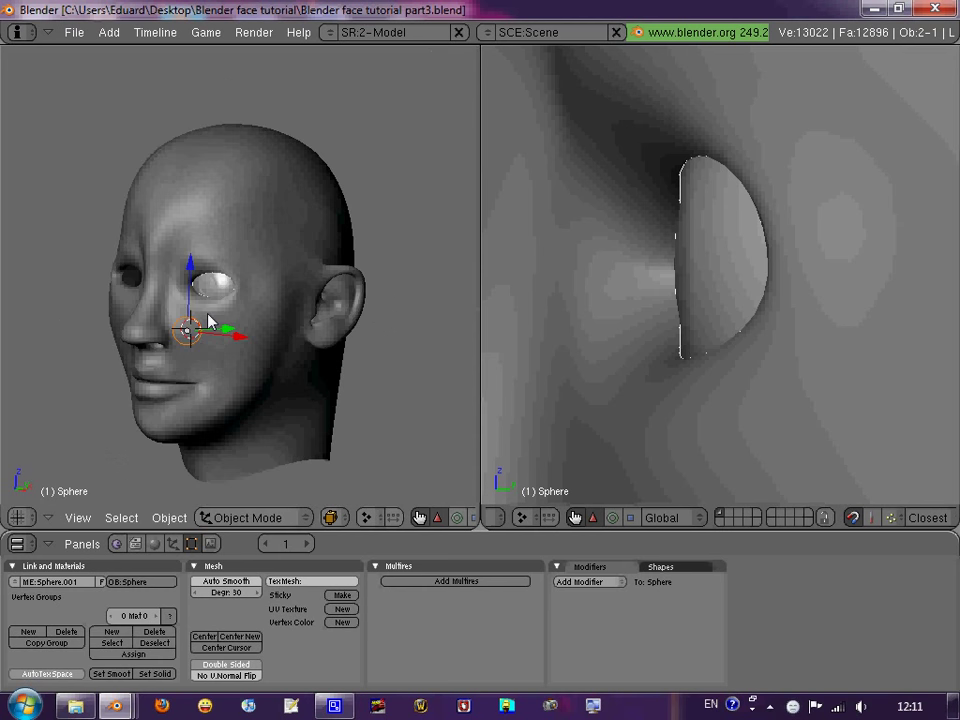
Reposition the eye-socket edge loop on the face mesh.
{"action": "scroll", "coordinate": [208, 321], "scroll_direction": "up", "scroll_amount": 3}
{"action": "scroll", "coordinate": [279, 296], "scroll_direction": "up", "scroll_amount": 1}
{"action": "right_click", "coordinate": [342, 278]}
{"action": "key", "text": "Tab"}
{"action": "right_click", "coordinate": [352, 238], "text": "alt"}
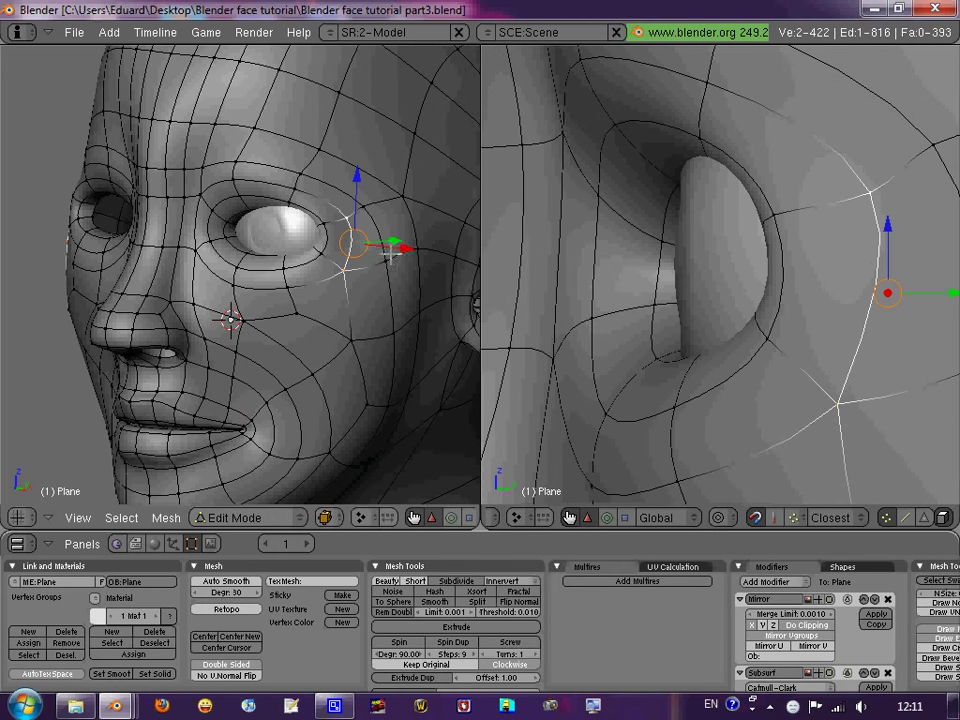
{"action": "key", "text": "g"}
{"action": "left_click", "coordinate": [410, 268]}
{"action": "key", "text": "Tab"}
Slide the eyeball along Y to set its depth in the socket.
{"action": "scroll", "coordinate": [405, 280], "scroll_direction": "down", "scroll_amount": 3}
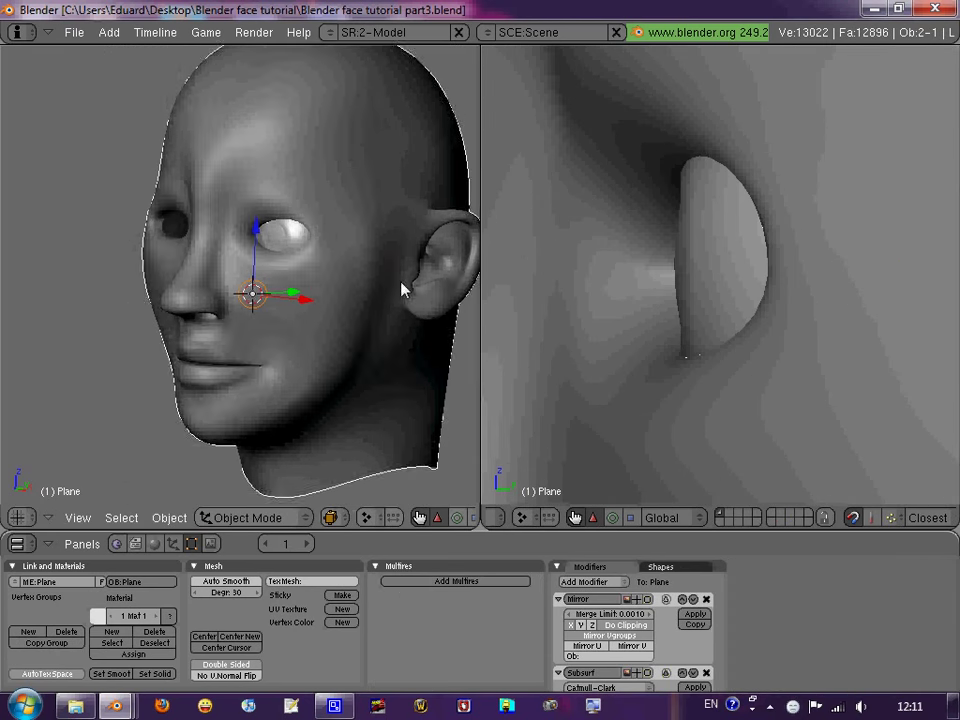
{"action": "middle_click_drag", "start_coordinate": [403, 285], "coordinate": [396, 266]}
{"action": "mouse_move", "coordinate": [295, 233]}
{"action": "middle_mouse_down"}
{"action": "mouse_move", "coordinate": [250, 233]}
{"action": "mouse_move", "coordinate": [300, 235]}
{"action": "middle_mouse_up"}
{"action": "right_click", "coordinate": [737, 278]}
{"action": "scroll", "coordinate": [754, 280], "scroll_direction": "down", "scroll_amount": 5}
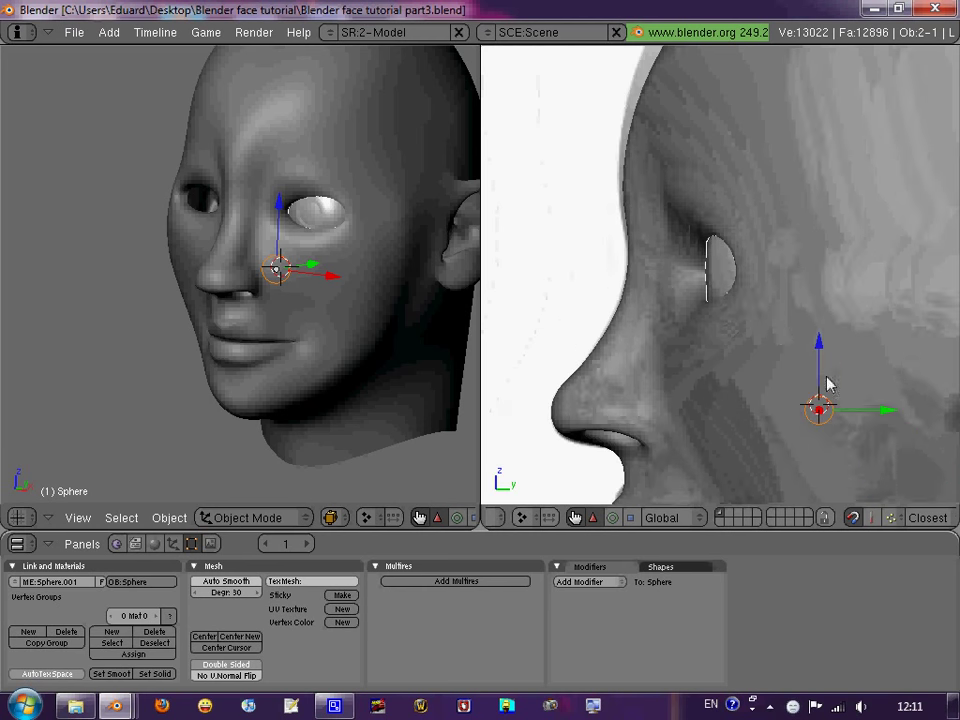
{"action": "key", "text": "g"}
{"action": "key", "text": "y"}
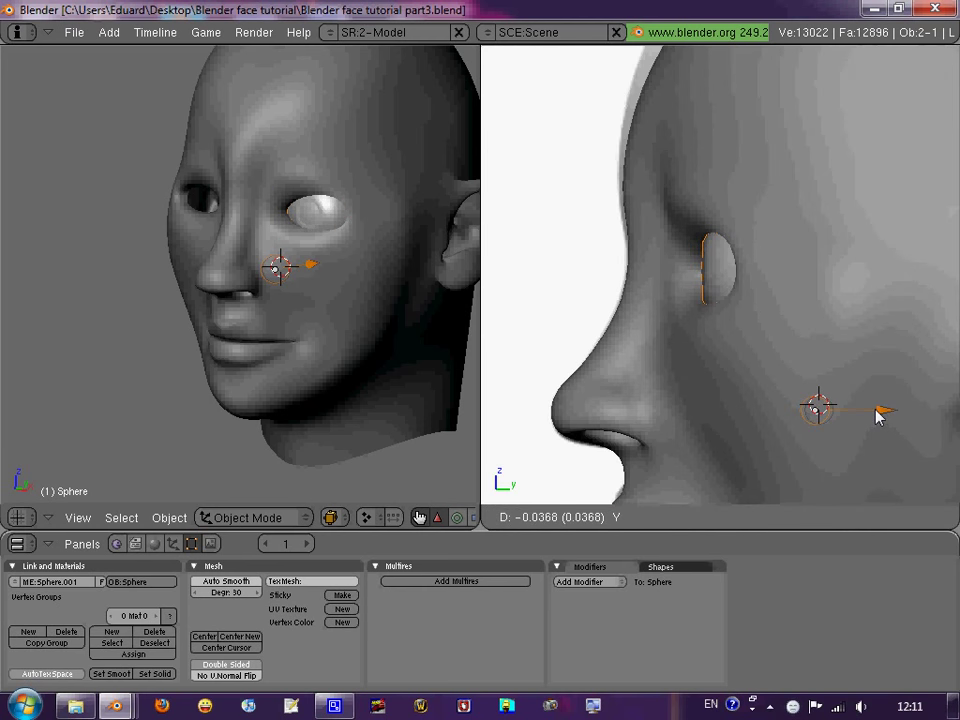
{"action": "left_click", "coordinate": [878, 416]}
In front view (Numpad 1), move the eyeball to centre it in the eye opening.
{"action": "middle_click_drag", "start_coordinate": [420, 300], "coordinate": [364, 304]}
{"action": "key", "text": "KP_1"}
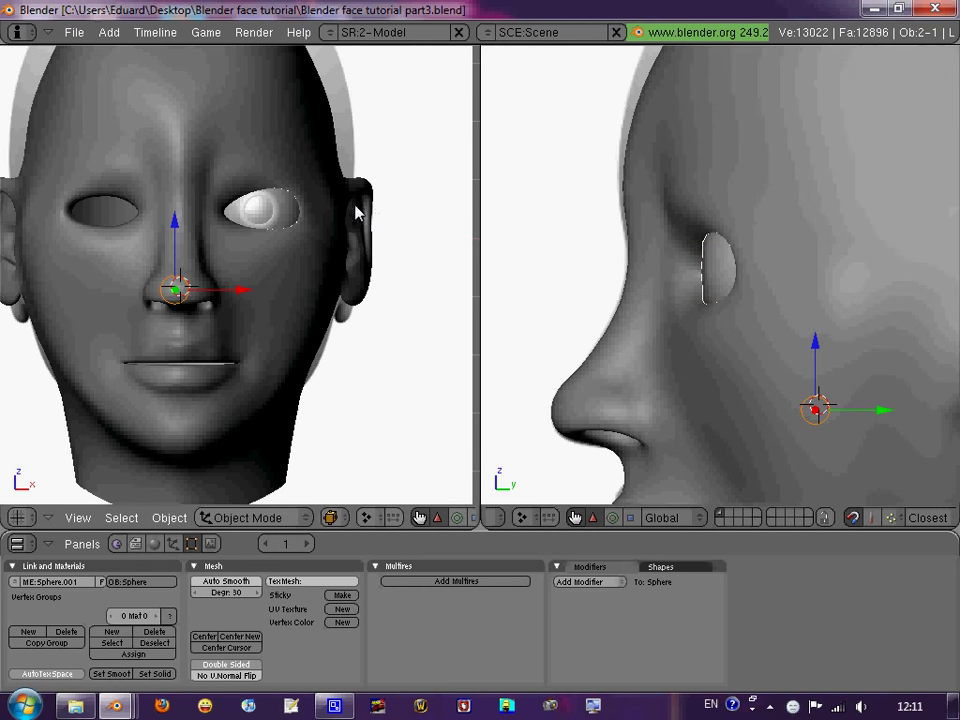
{"action": "key", "text": "g"}
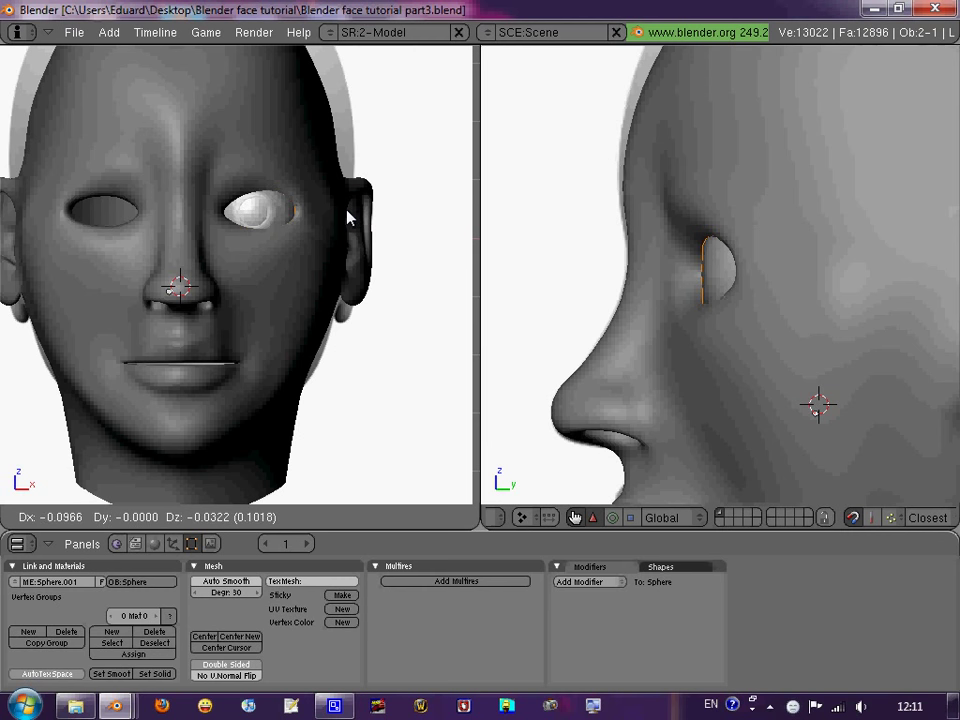
{"action": "left_click", "coordinate": [340, 222]}
{"action": "key", "text": "Tab"}
{"action": "scroll", "coordinate": [268, 281], "scroll_direction": "down", "scroll_amount": 2}
{"action": "mouse_move", "coordinate": [268, 281]}
{"action": "middle_mouse_down"}
{"action": "mouse_move", "coordinate": [185, 302]}
{"action": "mouse_move", "coordinate": [240, 279]}
{"action": "mouse_move", "coordinate": [223, 279]}
{"action": "middle_mouse_up"}
{"action": "right_click", "coordinate": [229, 284]}
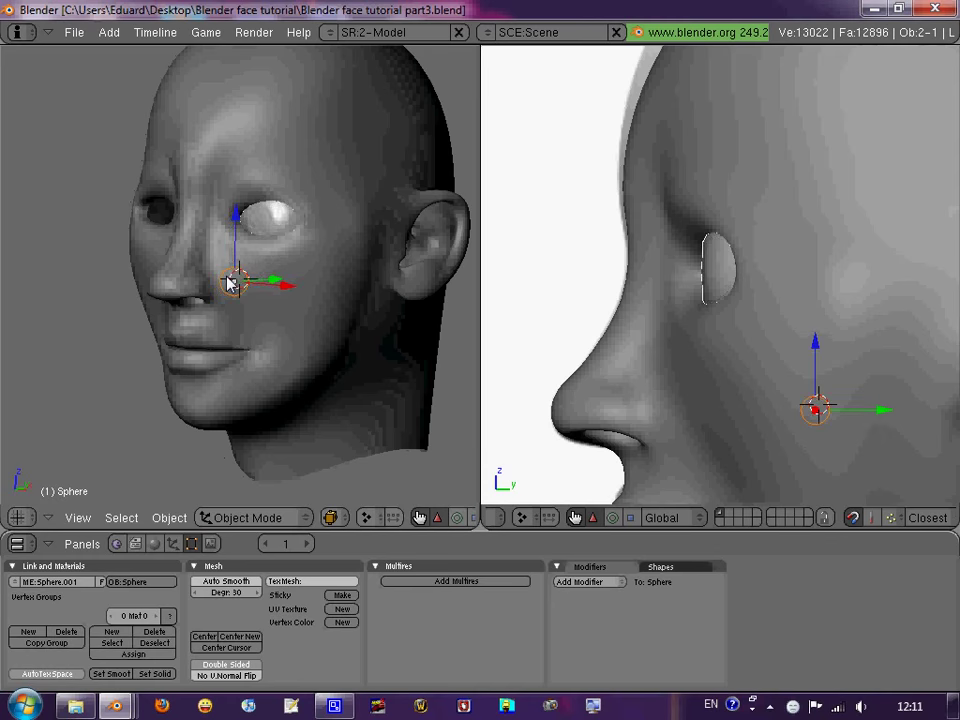
{"action": "scroll", "coordinate": [241, 272], "scroll_direction": "up", "scroll_amount": 2}
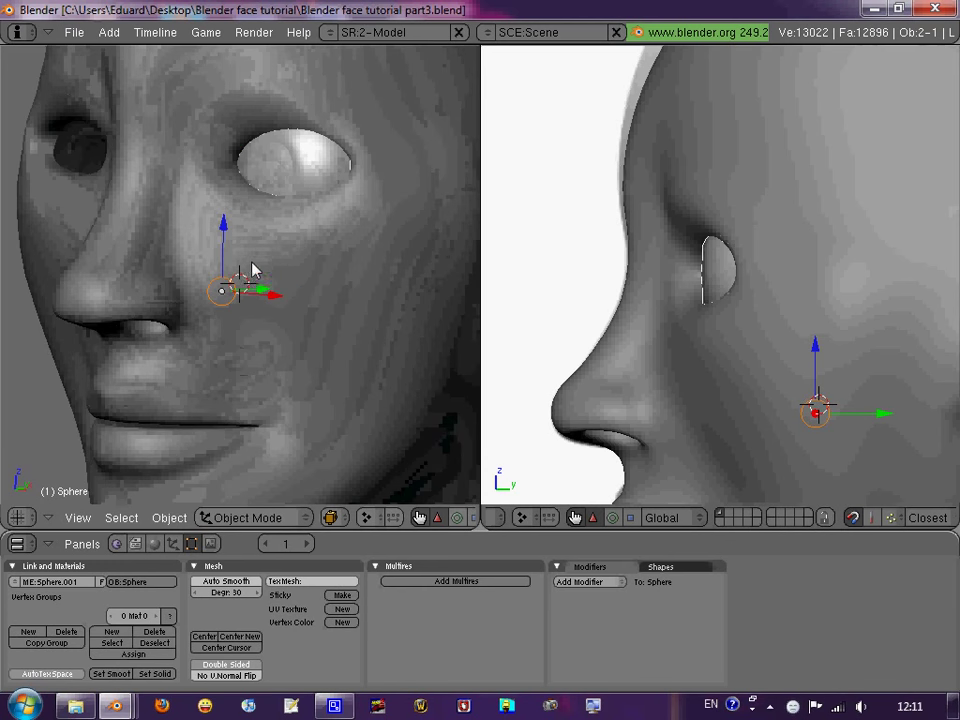
{"action": "key", "text": "a"}
{"action": "scroll", "coordinate": [252, 270], "scroll_direction": "up", "scroll_amount": 2}
{"action": "scroll", "coordinate": [280, 230], "scroll_direction": "up", "scroll_amount": 3}
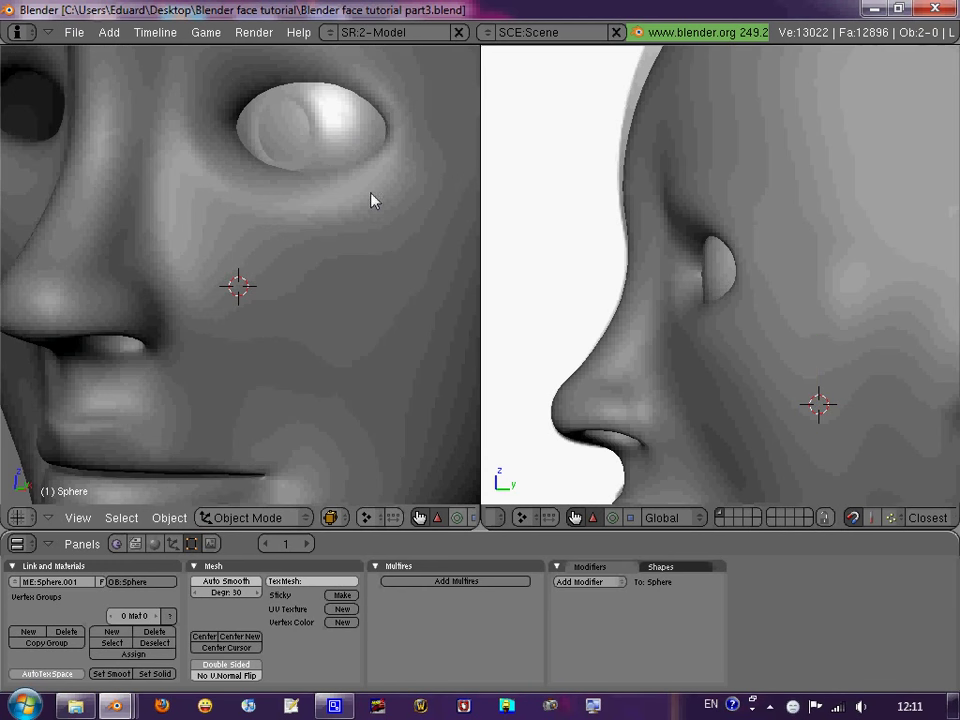
Shift the eyeball mesh slightly along X in Edit Mode, then view the face frontally.
{"action": "key", "text": "Tab"}
{"action": "key", "text": "KP_Decimal"}
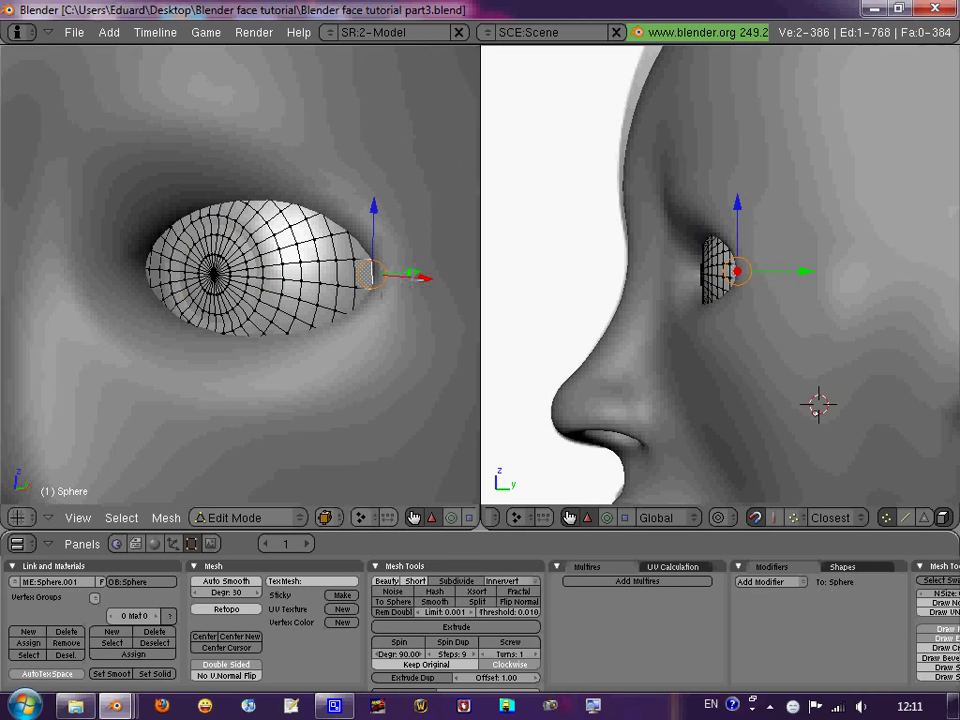
{"action": "left_click_drag", "start_coordinate": [425, 277], "coordinate": [427, 277]}
{"action": "left_click", "coordinate": [427, 277]}
{"action": "key", "text": "Tab"}
{"action": "scroll", "coordinate": [326, 328], "scroll_direction": "down", "scroll_amount": 4}
{"action": "mouse_move", "coordinate": [326, 328]}
{"action": "middle_mouse_down"}
{"action": "mouse_move", "coordinate": [257, 354]}
{"action": "mouse_move", "coordinate": [326, 302]}
{"action": "mouse_move", "coordinate": [355, 300]}
{"action": "mouse_move", "coordinate": [340, 230]}
{"action": "middle_mouse_up"}
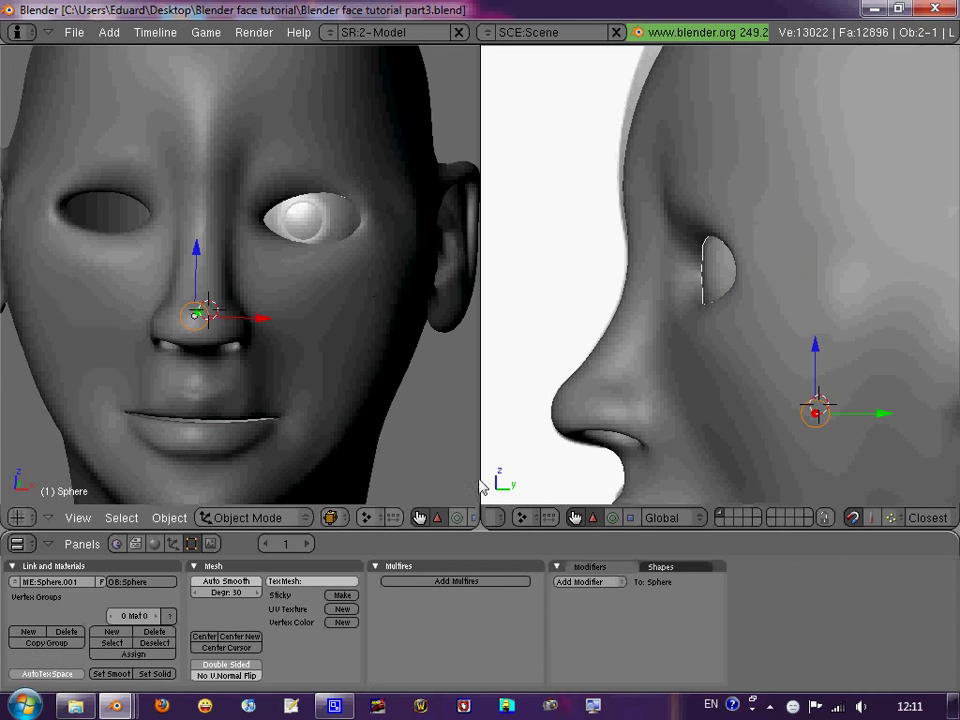
{"action": "left_click", "coordinate": [590, 582]}
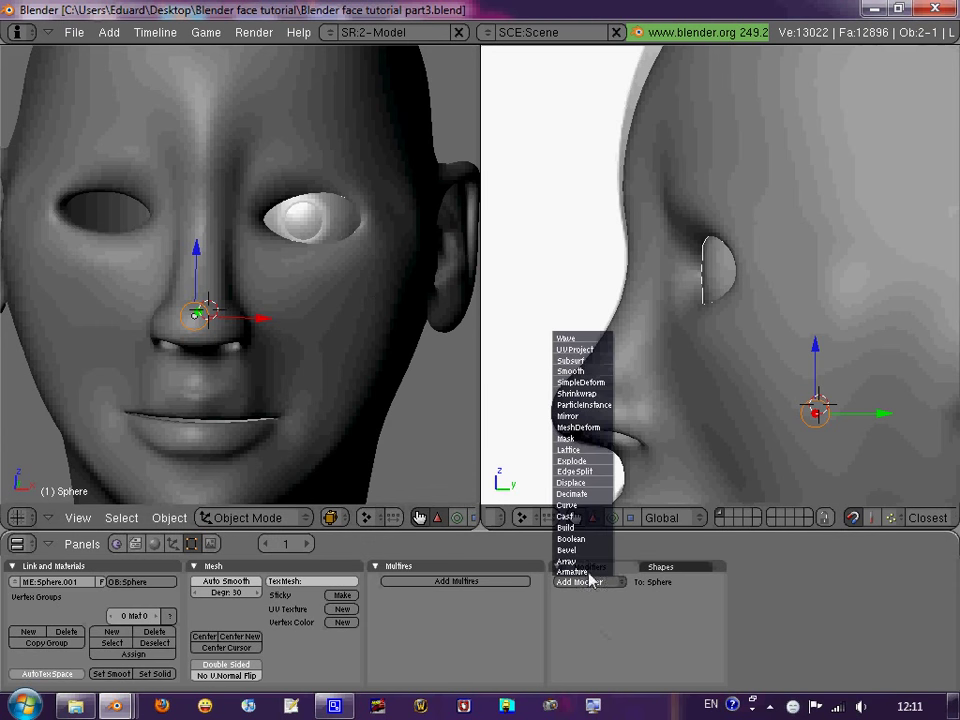
Add a Mirror modifier to the eyeball and snap the 3D cursor to a nose-bridge vertex.
{"action": "left_click", "coordinate": [580, 415]}
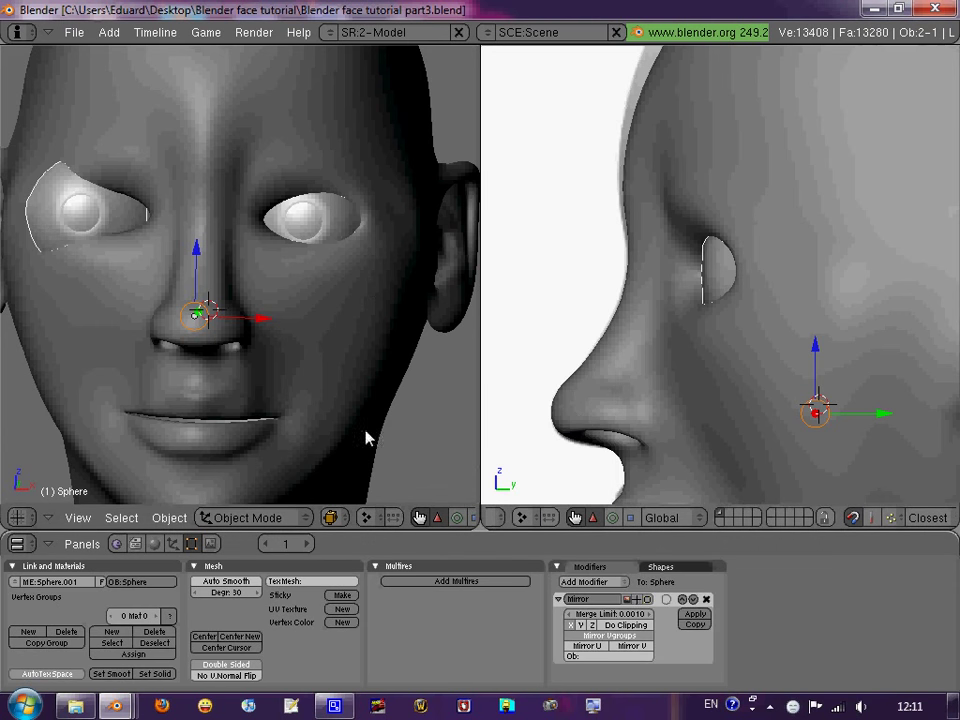
{"action": "scroll", "coordinate": [282, 400], "scroll_direction": "up", "scroll_amount": 2}
{"action": "right_click", "coordinate": [290, 379]}
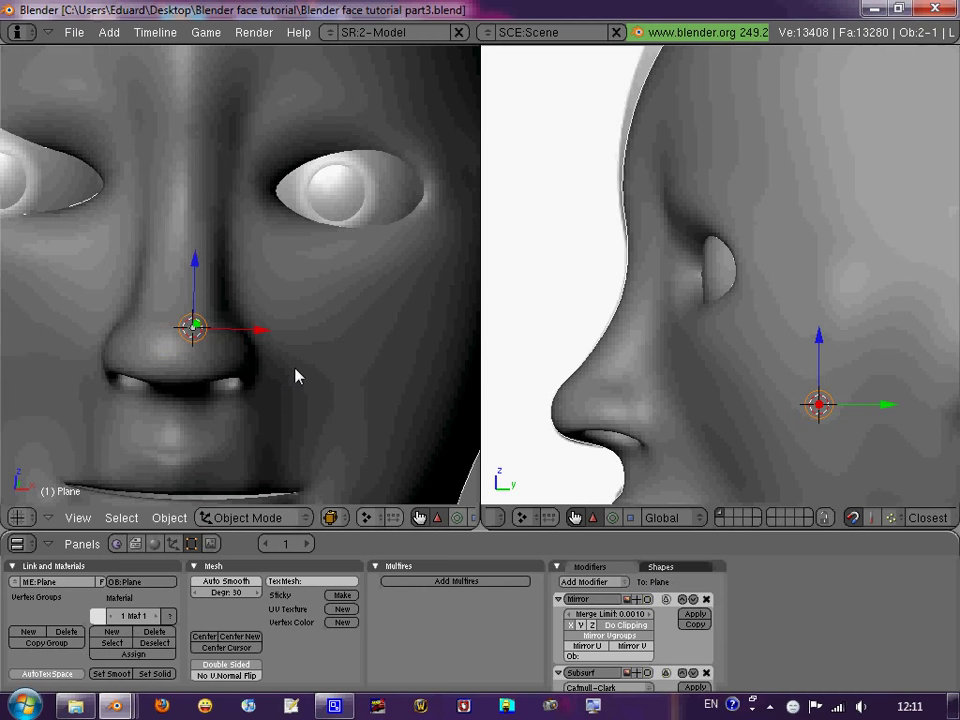
{"action": "key", "text": "Tab"}
{"action": "right_click", "coordinate": [179, 229]}
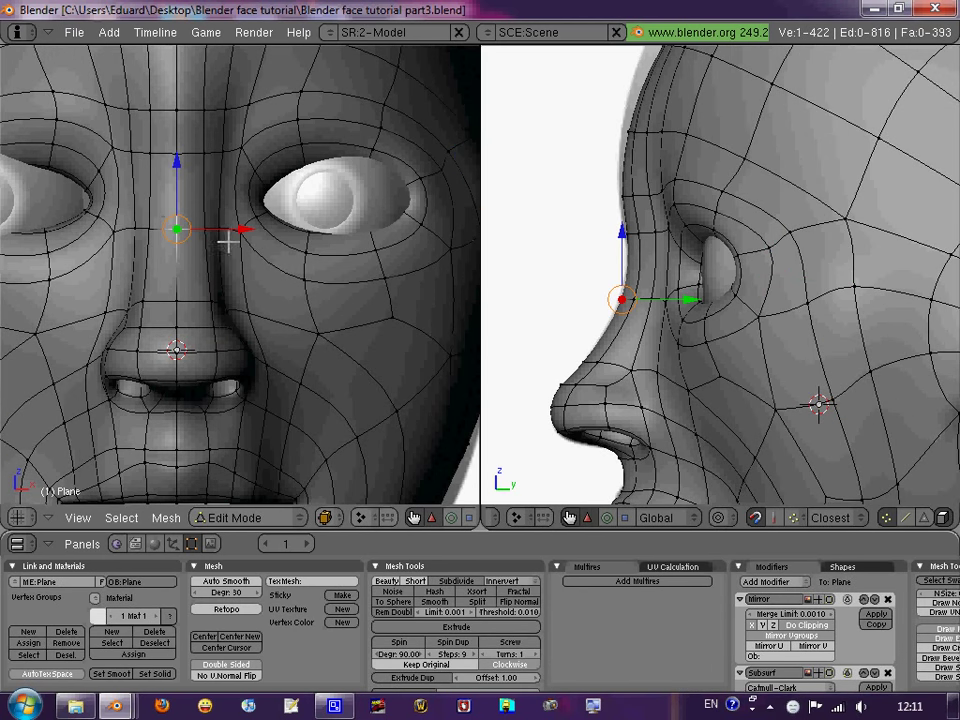
{"action": "key", "text": "shift+s"}
{"action": "left_click", "coordinate": [264, 266]}
{"action": "key", "text": "Tab"}
Move the eyeball's origin to the 3D cursor so the mirrored eye fills the other socket.
{"action": "right_click", "coordinate": [352, 222]}
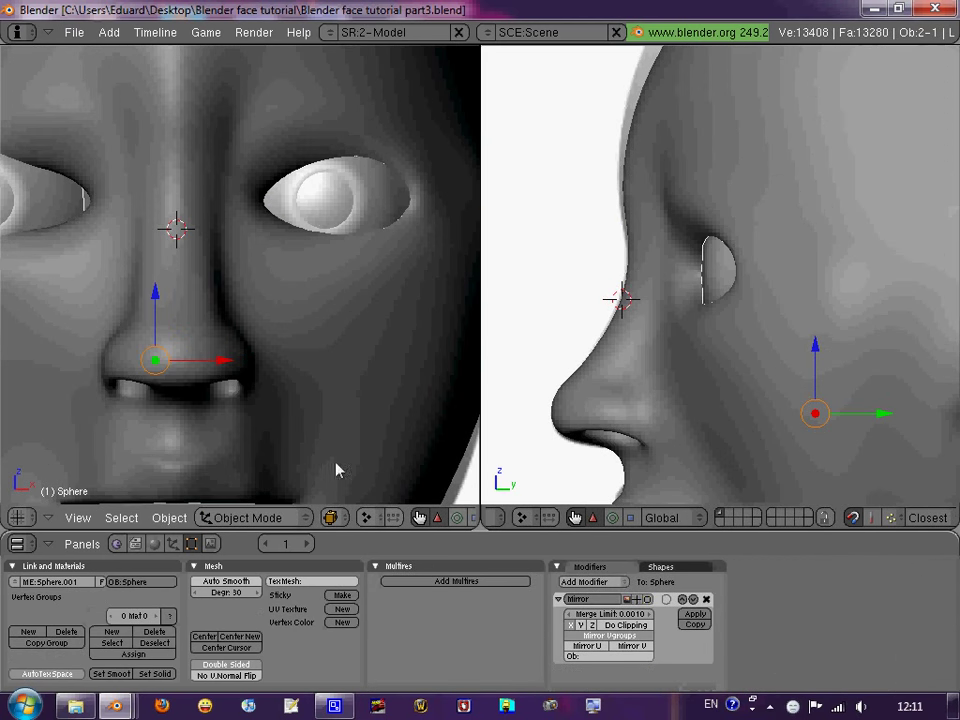
{"action": "left_click", "coordinate": [238, 650]}
{"action": "key", "text": "Tab"}
{"action": "key", "text": "Tab"}
{"action": "scroll", "coordinate": [310, 349], "scroll_direction": "down", "scroll_amount": 4}
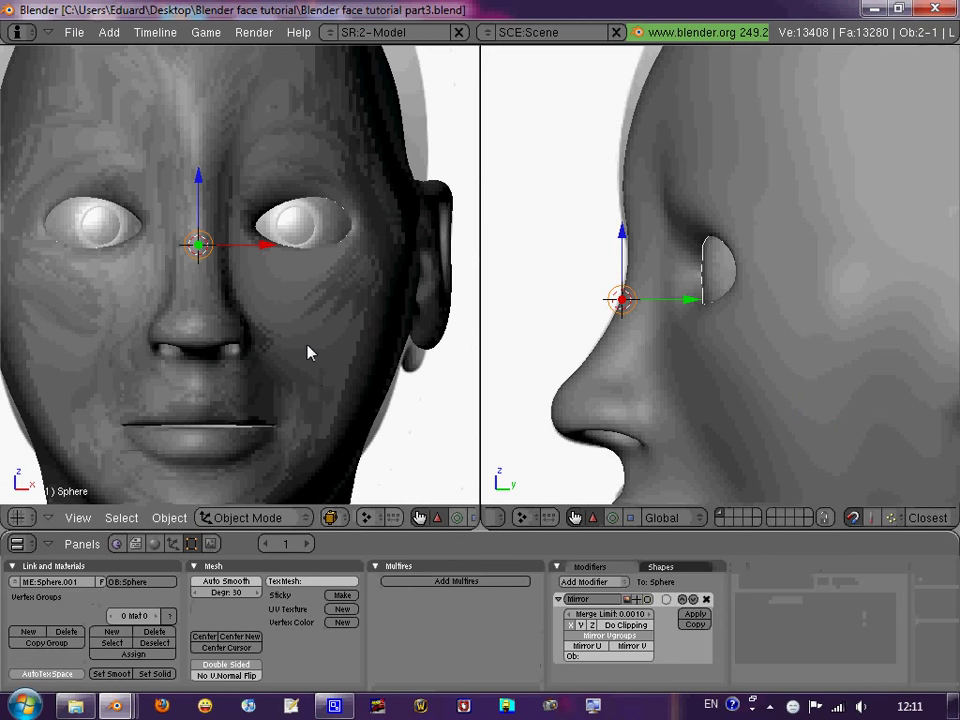
{"action": "scroll", "coordinate": [285, 330], "scroll_direction": "down", "scroll_amount": 2}
{"action": "mouse_move", "coordinate": [285, 330]}
{"action": "middle_mouse_down"}
{"action": "mouse_move", "coordinate": [248, 347]}
{"action": "mouse_move", "coordinate": [212, 328]}
{"action": "mouse_move", "coordinate": [244, 330]}
{"action": "middle_mouse_up"}
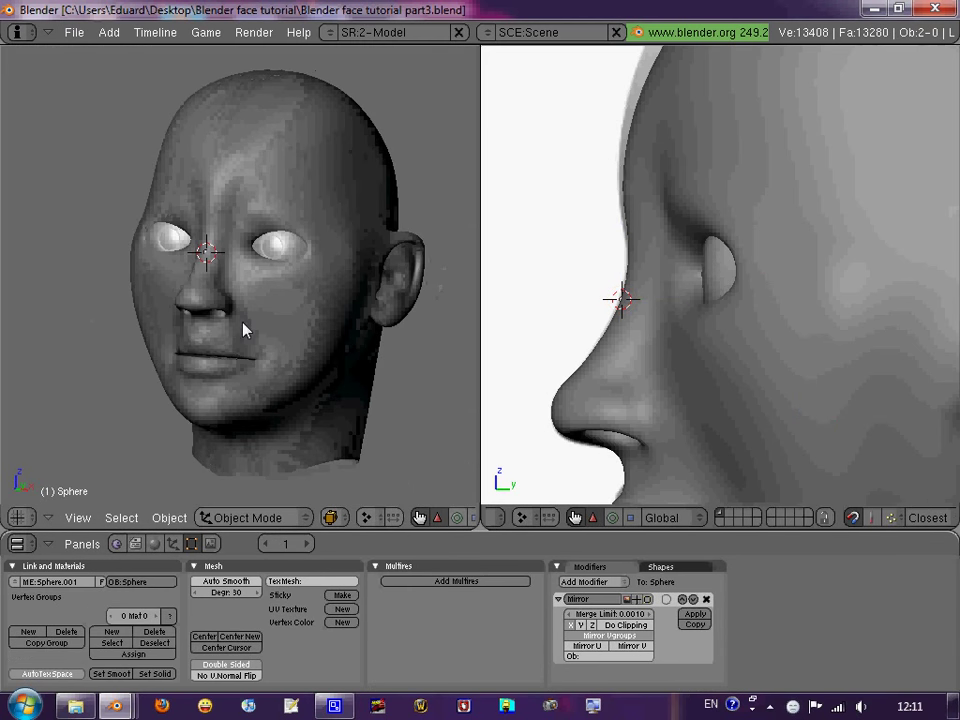
Append Lamp.003 and Lamp.004 from the Object folder of Blender best/Blender face kid.blend.
{"action": "left_click", "coordinate": [75, 33]}
{"action": "left_click", "coordinate": [96, 315]}
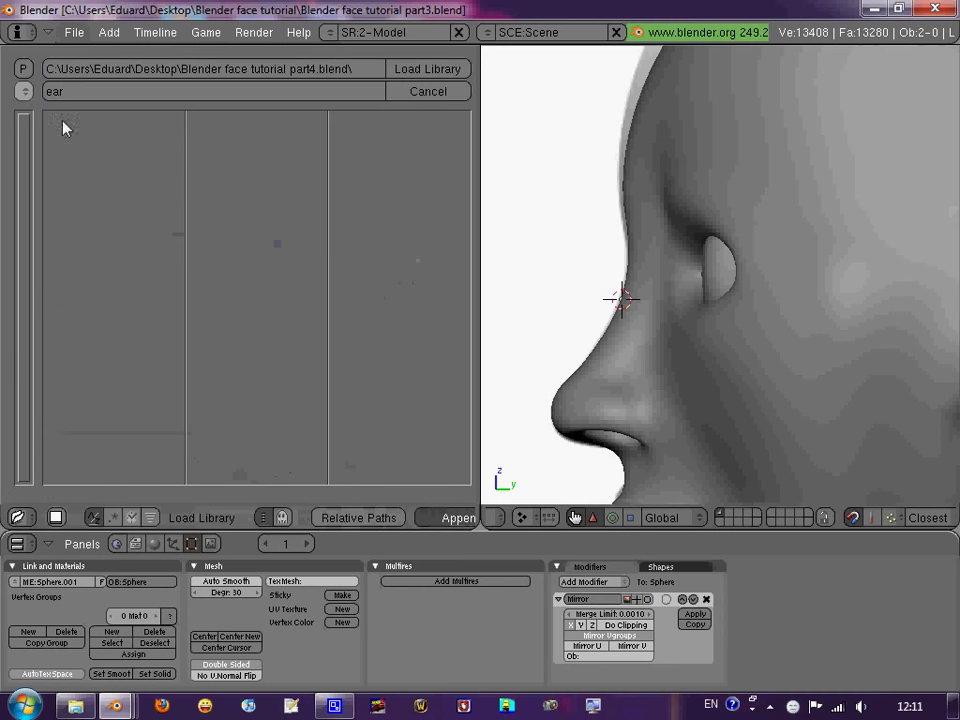
{"action": "left_click", "coordinate": [27, 75]}
{"action": "scroll", "coordinate": [124, 315], "scroll_direction": "down", "scroll_amount": 1}
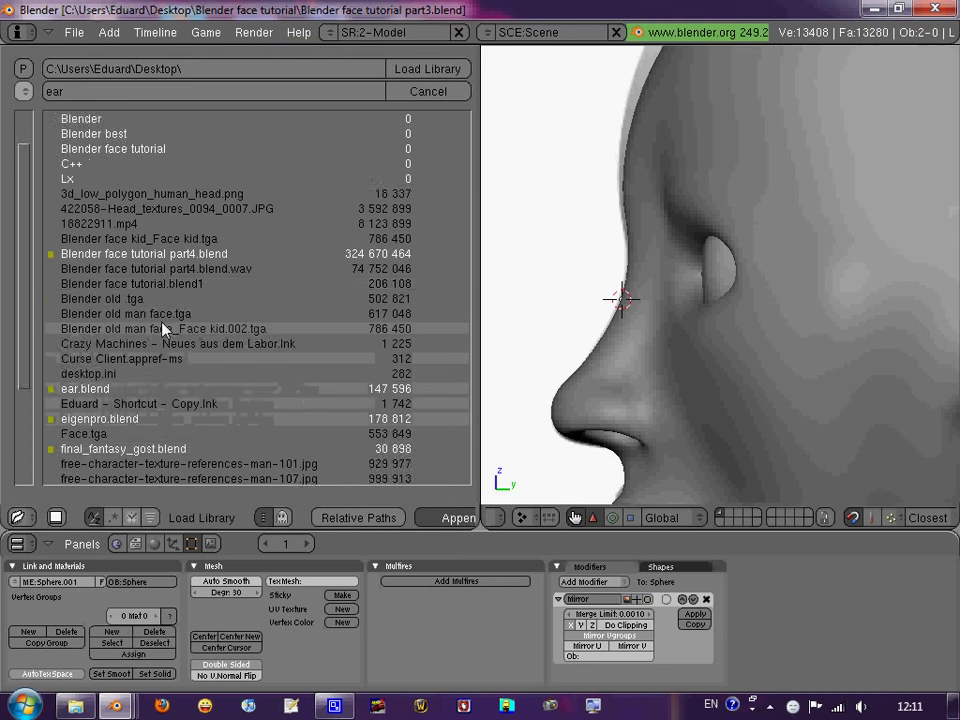
{"action": "scroll", "coordinate": [198, 288], "scroll_direction": "up", "scroll_amount": 1}
{"action": "left_click", "coordinate": [158, 180]}
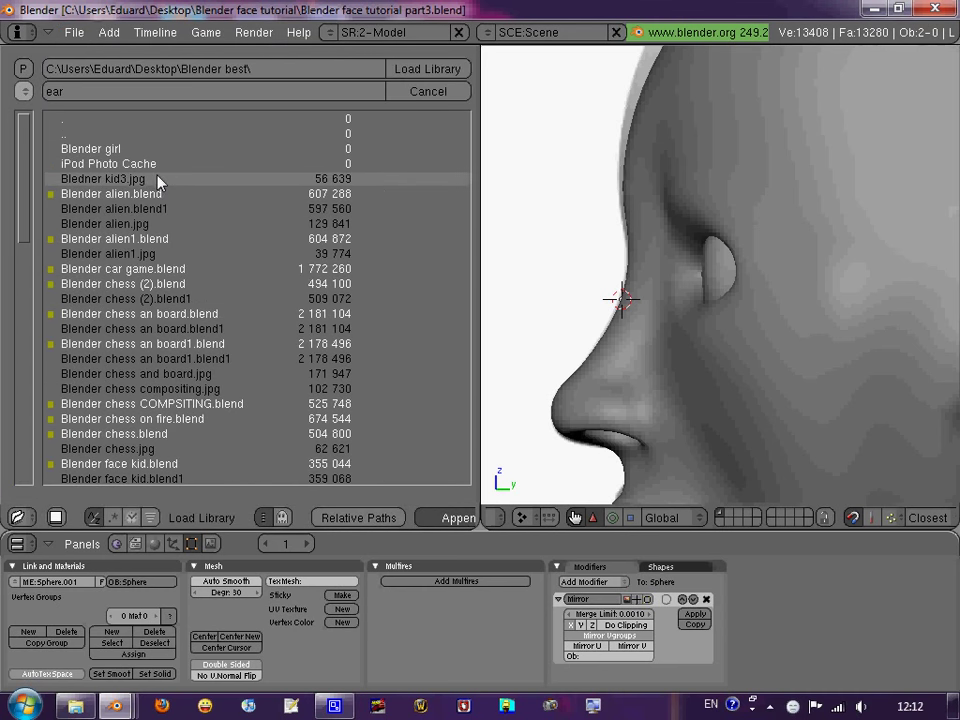
{"action": "scroll", "coordinate": [195, 410], "scroll_direction": "down", "scroll_amount": 2}
{"action": "left_click", "coordinate": [189, 372]}
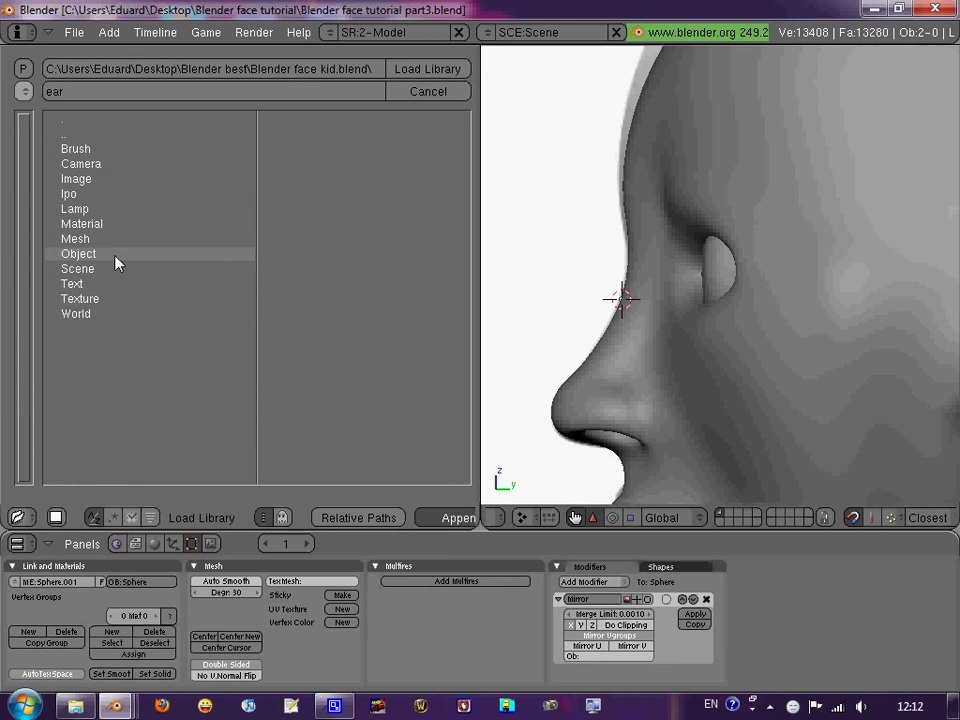
{"action": "left_click", "coordinate": [117, 262]}
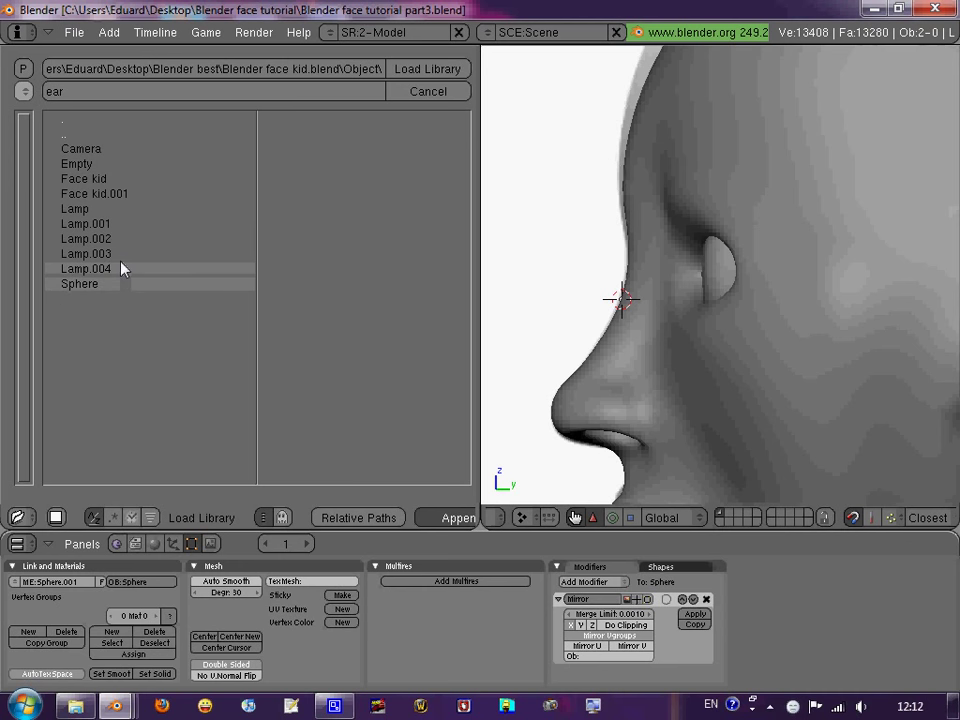
{"action": "right_click_drag", "start_coordinate": [121, 268], "coordinate": [110, 158]}
{"action": "key", "text": "Return"}
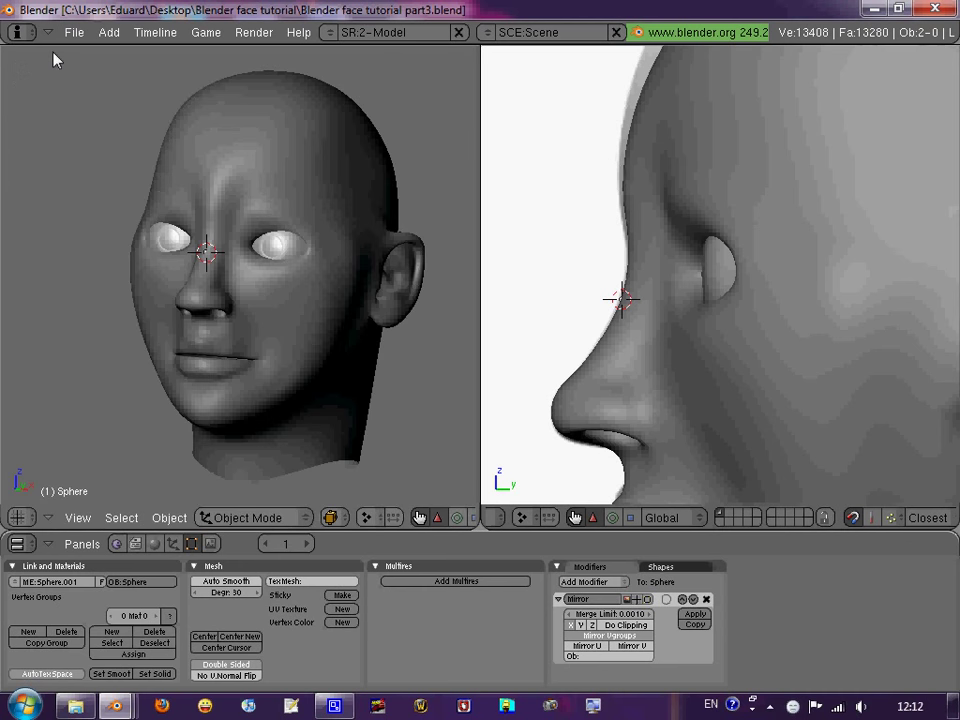
{"action": "key", "text": "KP_0"}
{"action": "scroll", "coordinate": [310, 298], "scroll_direction": "up", "scroll_amount": 2}
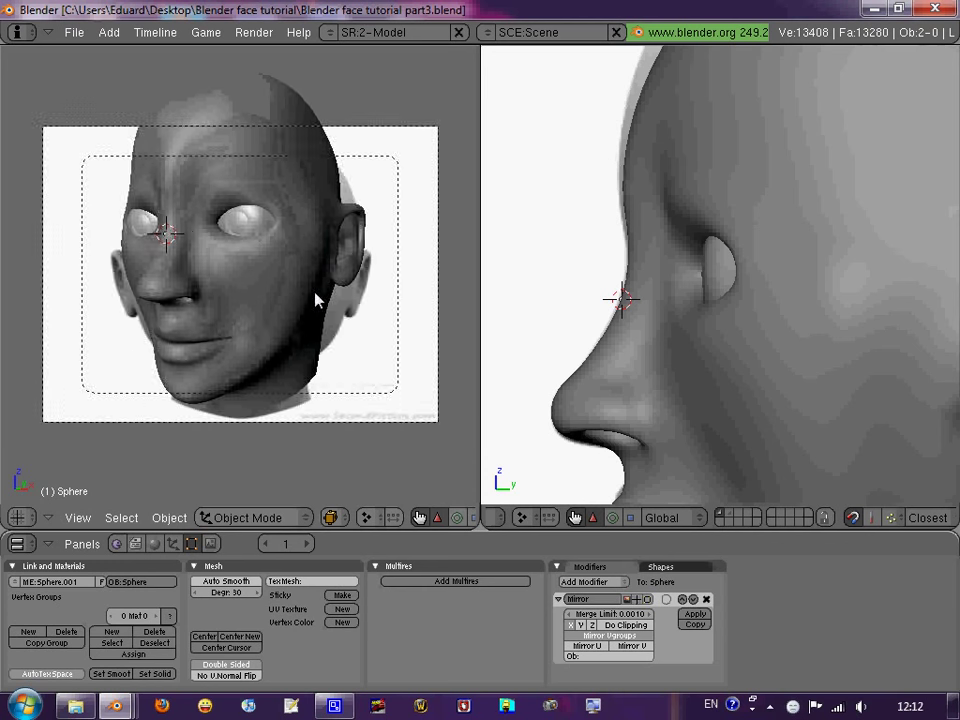
{"action": "scroll", "coordinate": [318, 290], "scroll_direction": "up", "scroll_amount": 1}
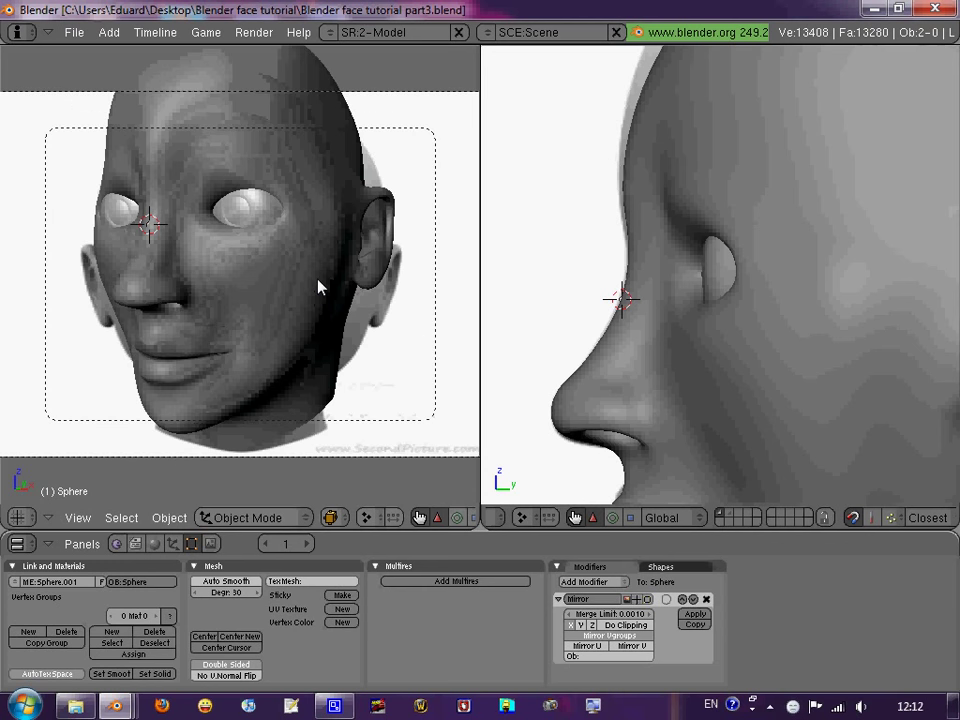
{"action": "right_click", "coordinate": [254, 217]}
{"action": "key", "text": "Tab"}
{"action": "key", "text": "g"}
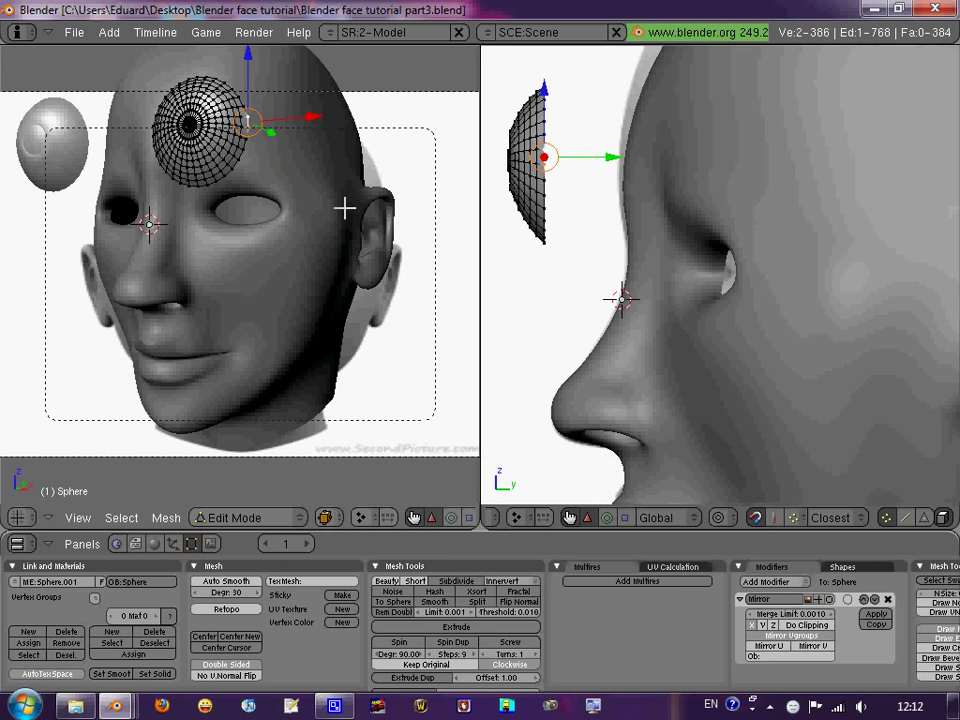
{"action": "key", "text": "Escape"}
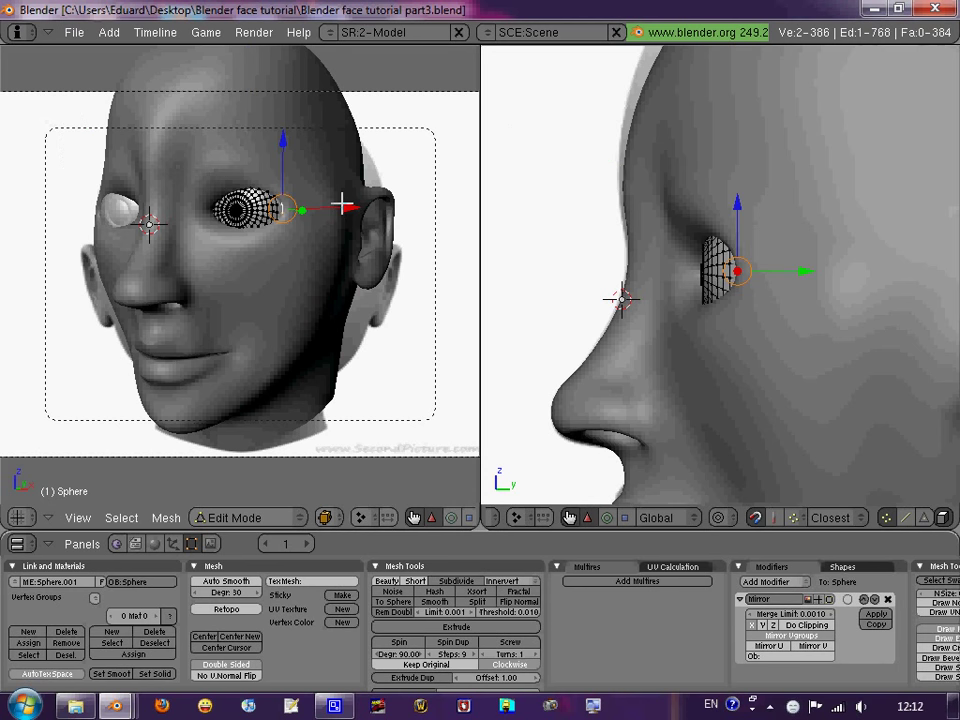
{"action": "key", "text": "Tab"}
{"action": "key", "text": "a"}
{"action": "scroll", "coordinate": [342, 205], "scroll_direction": "up", "scroll_amount": 5}
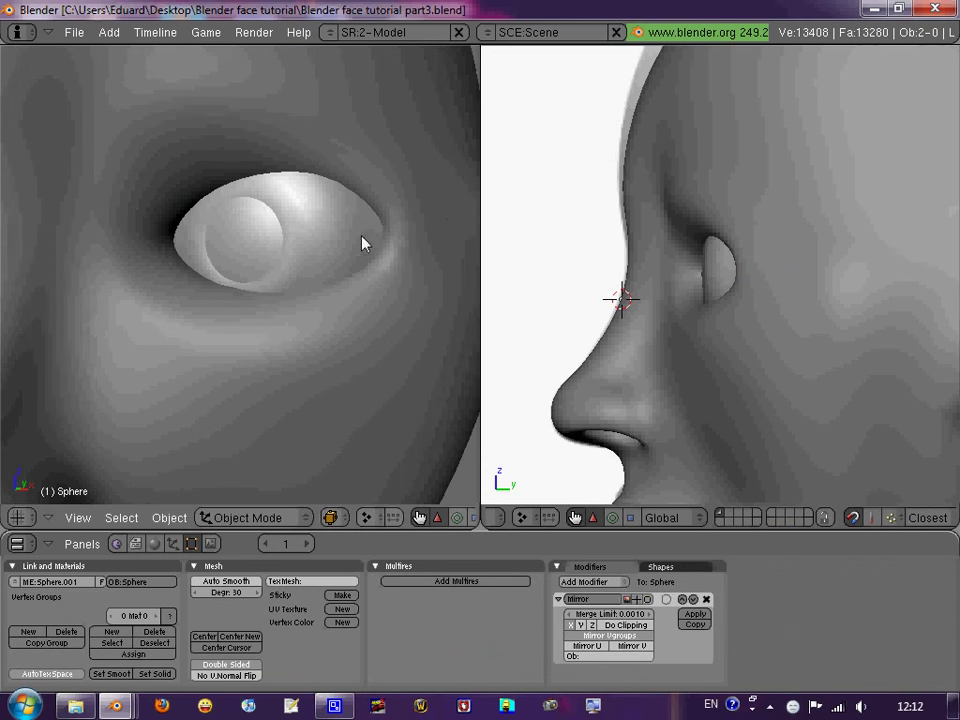
{"action": "scroll", "coordinate": [365, 243], "scroll_direction": "down", "scroll_amount": 5}
{"action": "middle_click_drag", "start_coordinate": [317, 294], "coordinate": [315, 189]}
{"action": "scroll", "coordinate": [315, 189], "scroll_direction": "down", "scroll_amount": 2}
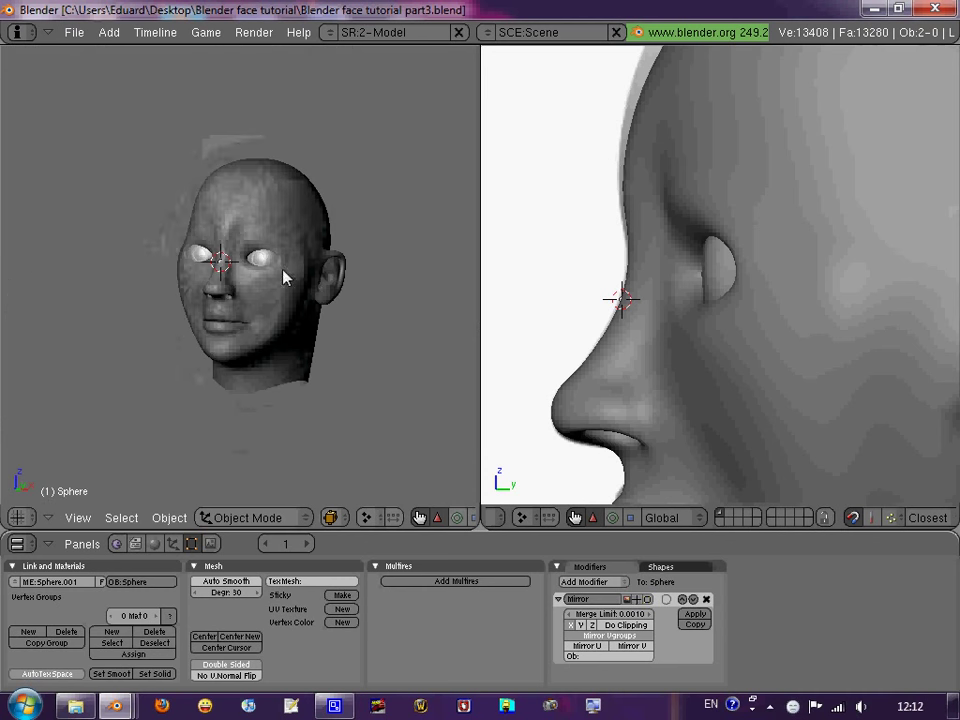
{"action": "middle_click_drag", "start_coordinate": [284, 278], "coordinate": [240, 221]}
{"action": "scroll", "coordinate": [350, 215], "scroll_direction": "up", "scroll_amount": 4}
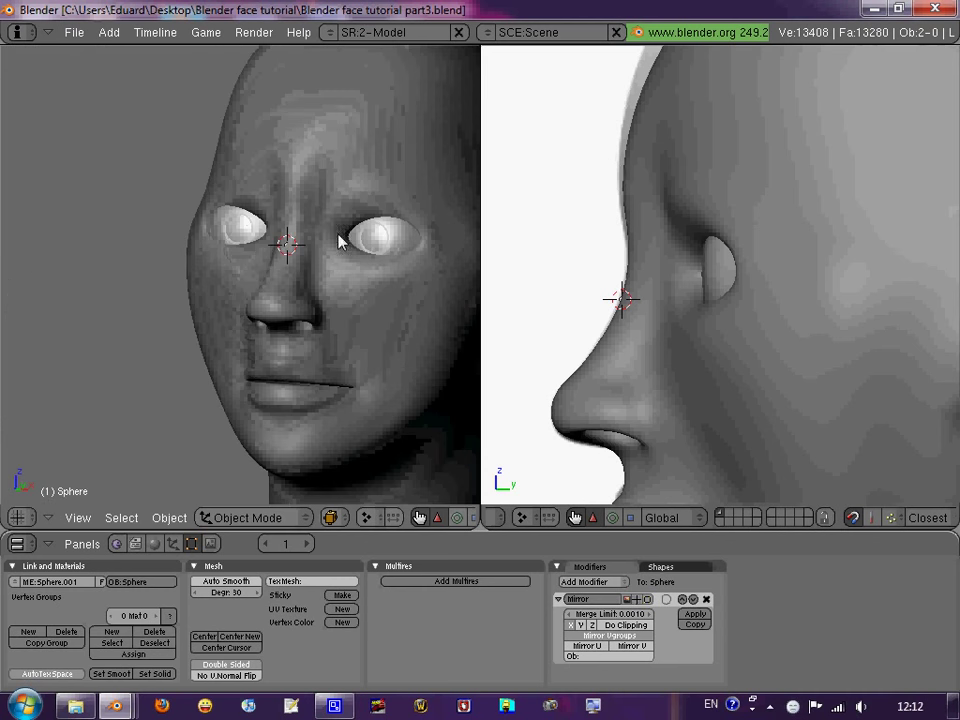
{"action": "middle_click_drag", "start_coordinate": [340, 241], "coordinate": [285, 246]}
{"action": "right_click", "coordinate": [287, 248]}
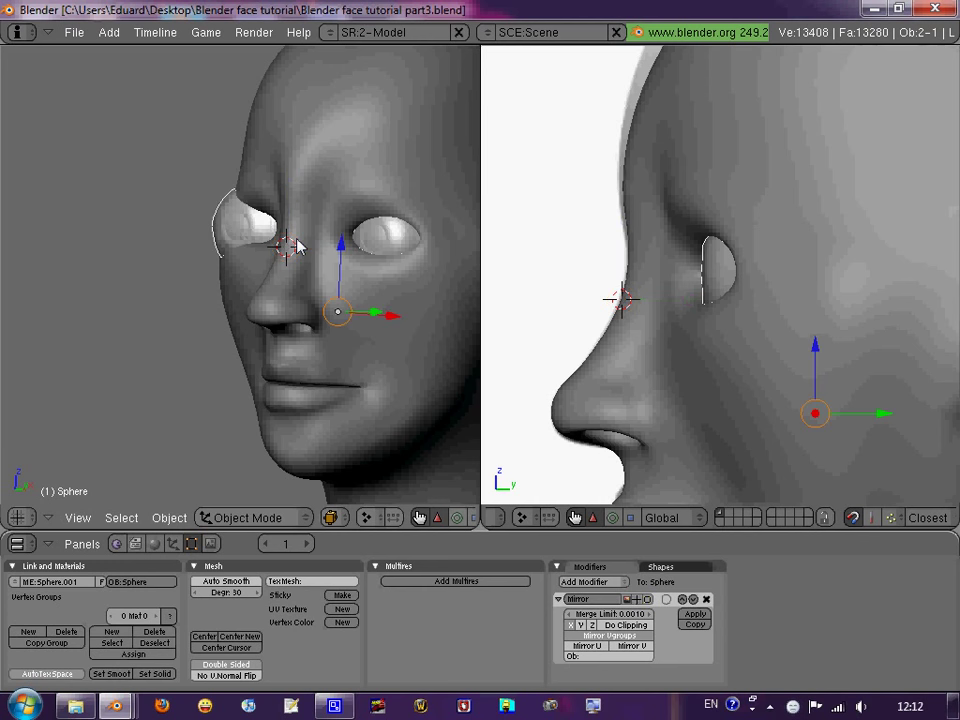
{"action": "scroll", "coordinate": [296, 243], "scroll_direction": "down", "scroll_amount": 5}
{"action": "mouse_move", "coordinate": [257, 252]}
{"action": "middle_mouse_down"}
{"action": "mouse_move", "coordinate": [364, 249]}
{"action": "mouse_move", "coordinate": [233, 234]}
{"action": "mouse_move", "coordinate": [253, 252]}
{"action": "middle_mouse_up"}
{"action": "key", "text": "a"}
{"action": "scroll", "coordinate": [318, 268], "scroll_direction": "up", "scroll_amount": 2}
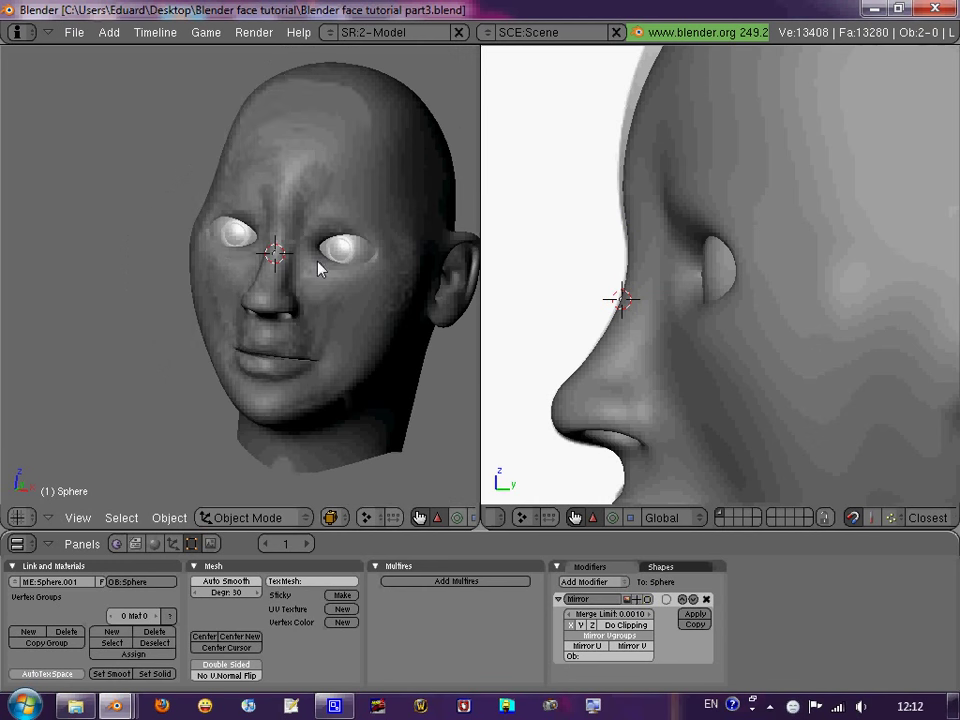
{"action": "key", "text": "KP_7"}
{"action": "key", "text": "Tab"}
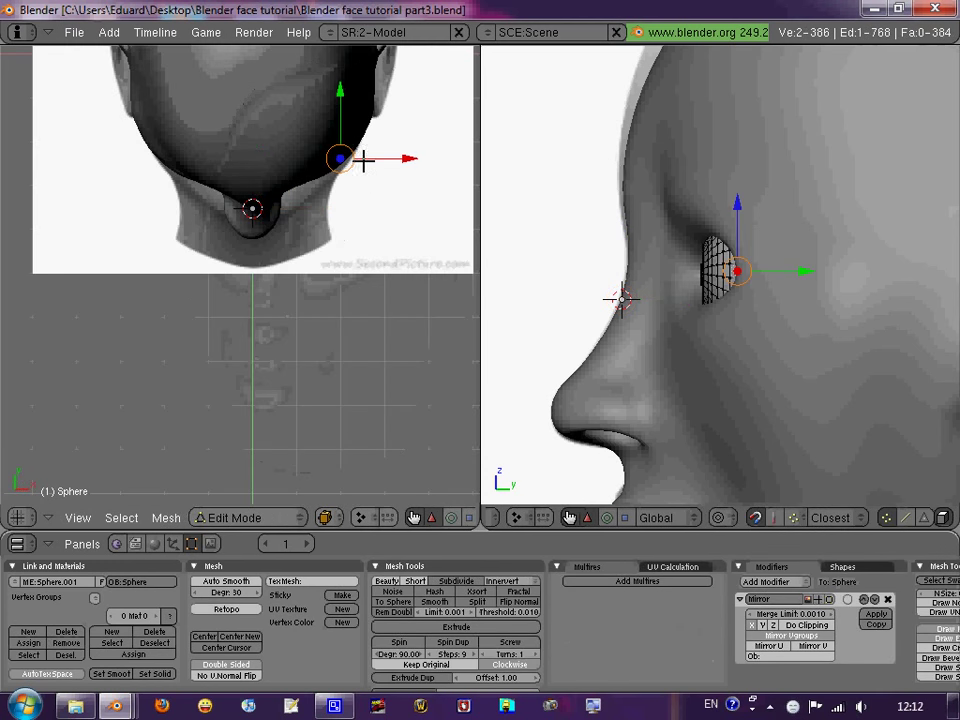
{"action": "scroll", "coordinate": [338, 291], "scroll_direction": "up", "scroll_amount": 2}
{"action": "key", "text": "r"}
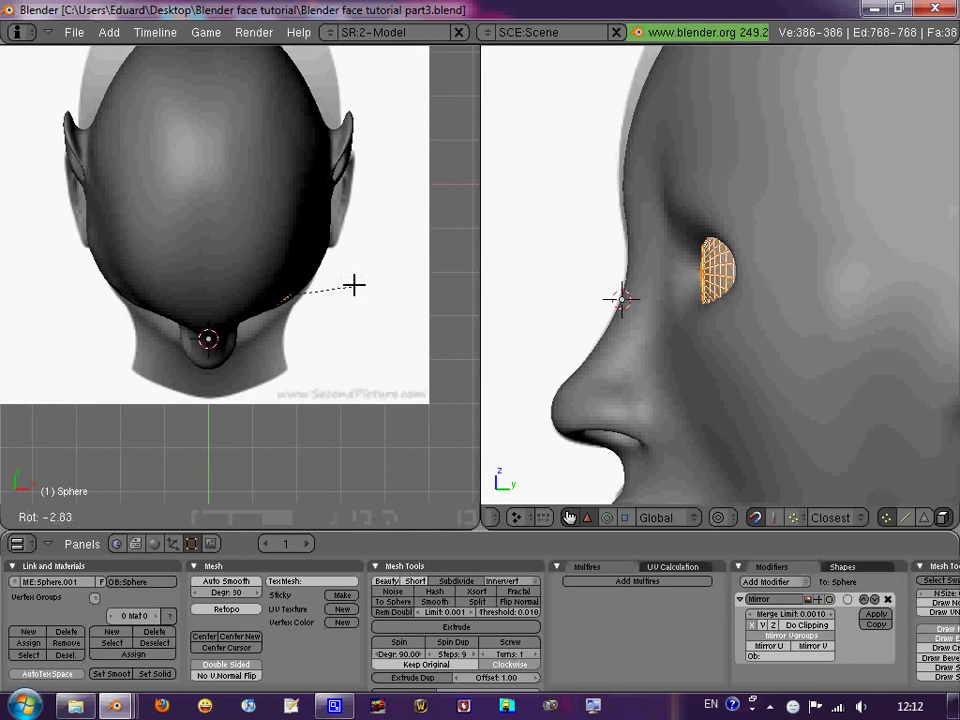
{"action": "key", "text": "Escape"}
{"action": "key", "text": "KP_1"}
{"action": "key", "text": "Tab"}
{"action": "key", "text": "KP_5"}
{"action": "scroll", "coordinate": [369, 270], "scroll_direction": "up", "scroll_amount": 3}
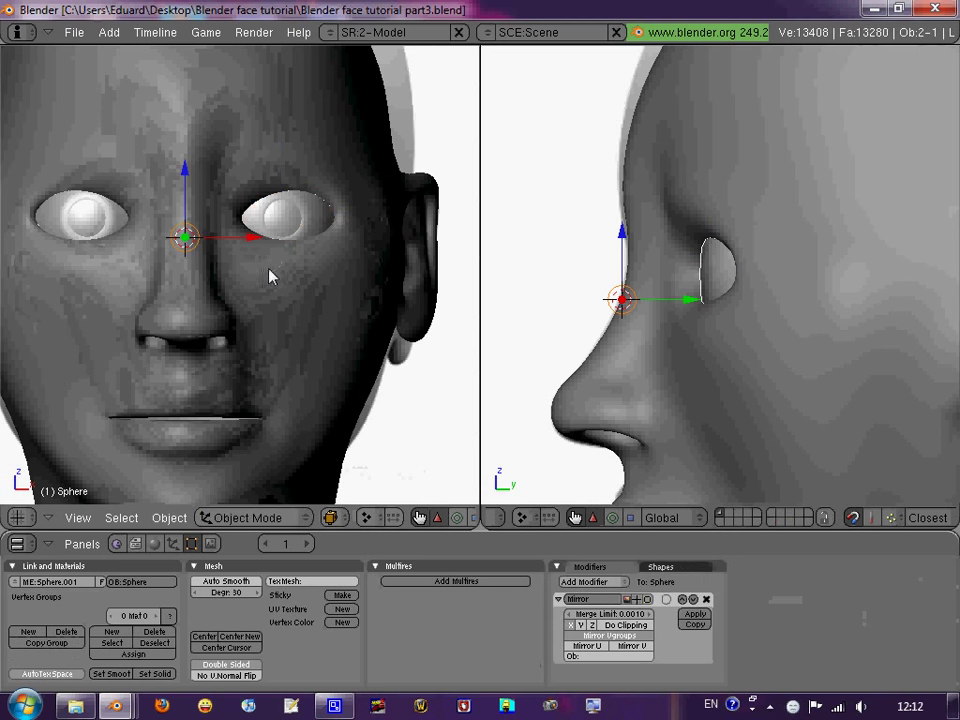